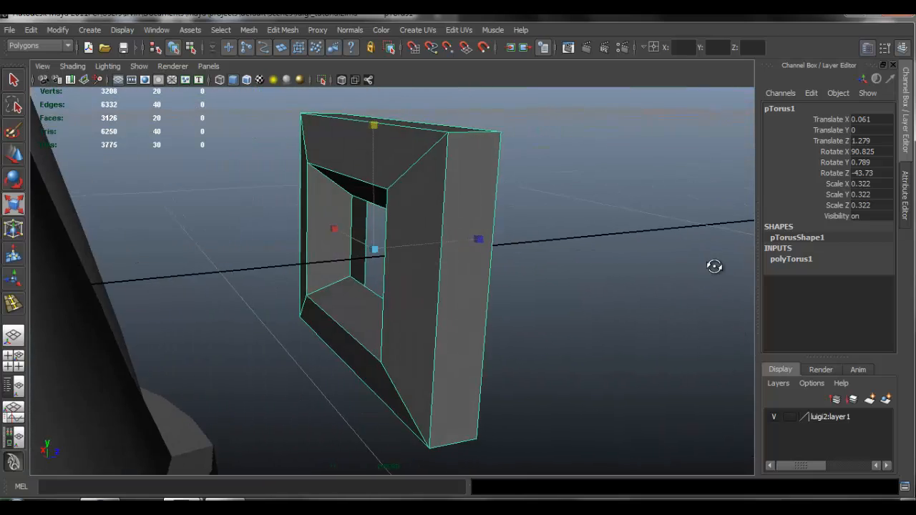
Delete the innermost edge loop around the opening of the rectangular belt buckle frame
alt+right_drag(547, 253, 557, 225)
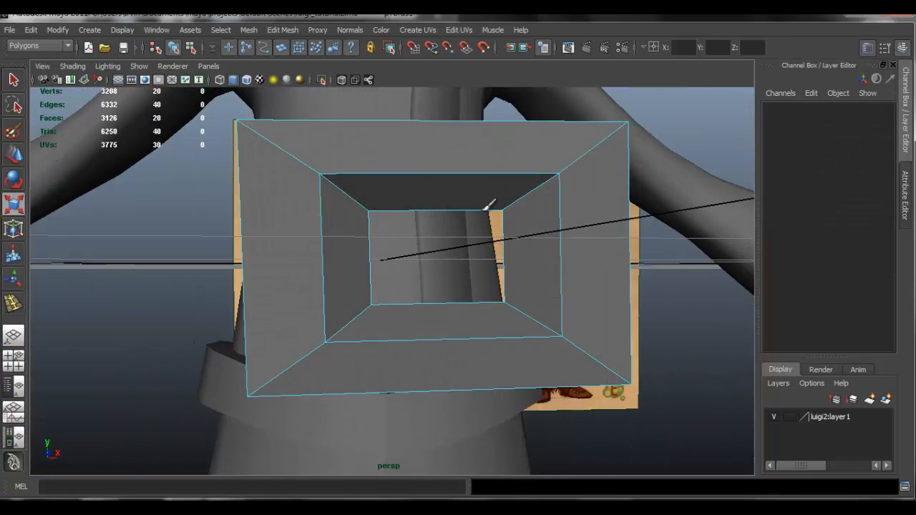
double_click(491, 204)
alt+drag(491, 205, 345, 167)
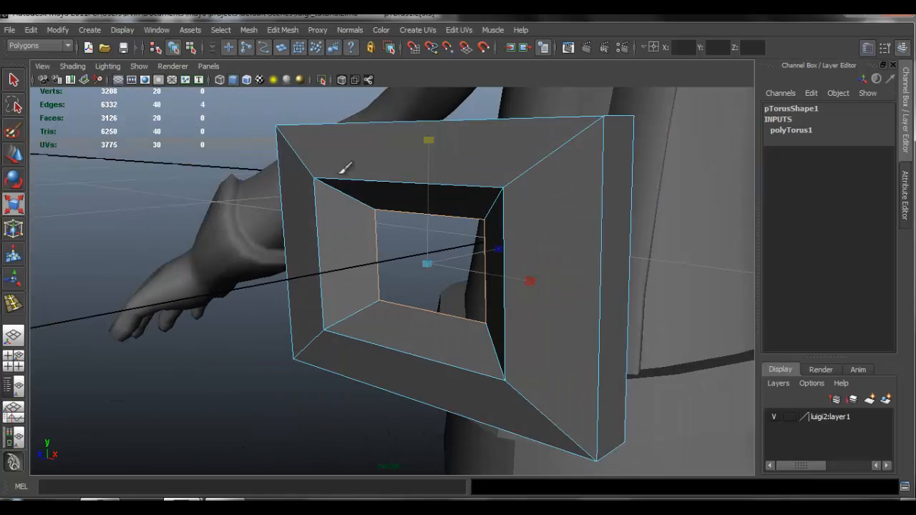
click(283, 29)
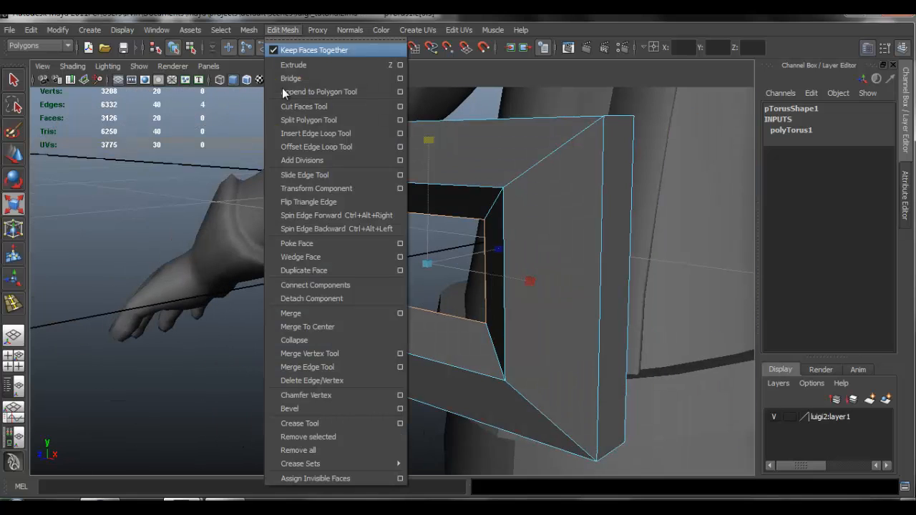
click(343, 380)
alt+drag(358, 338, 475, 242)
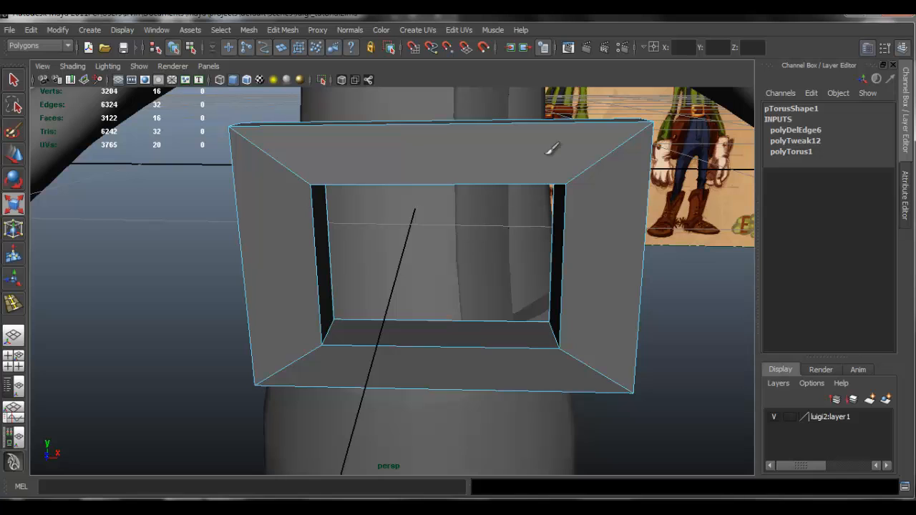
Return the buckle to object mode and scale it uniformly to about 0.171
key(F8)
alt+drag(548, 157, 521, 226)
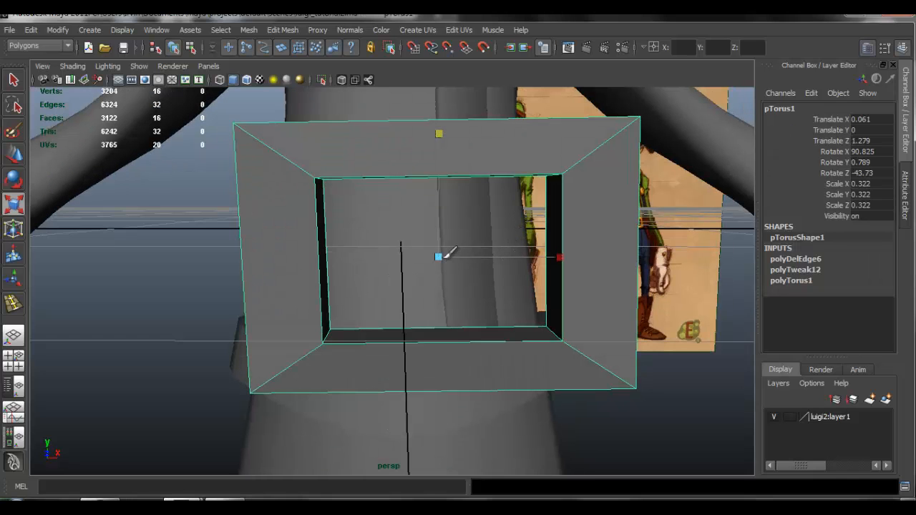
drag(448, 254, 326, 213)
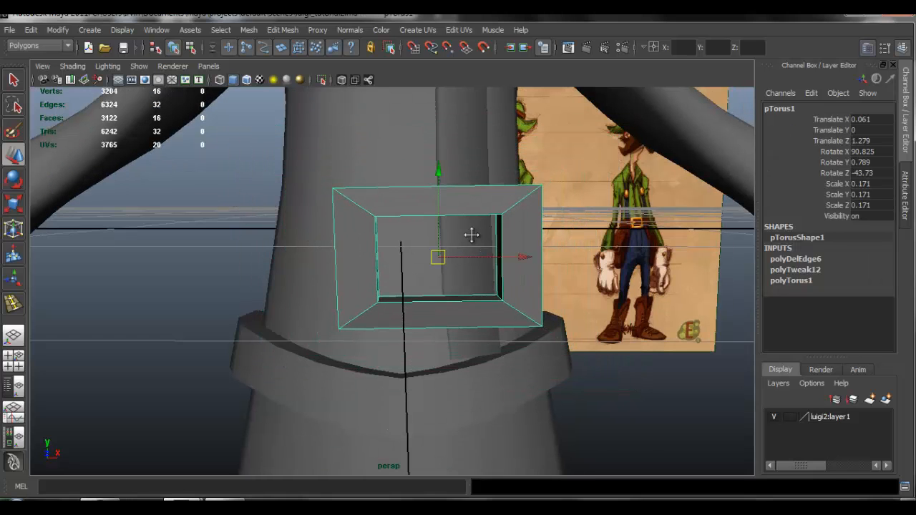
Move the buckle down and back towards the belt, to about Translate Y -0.28 and Translate Z 0.972
alt+middle_drag(472, 235, 470, 207)
alt+drag(469, 208, 416, 196)
drag(432, 146, 321, 351)
middle_drag(327, 353, 404, 337)
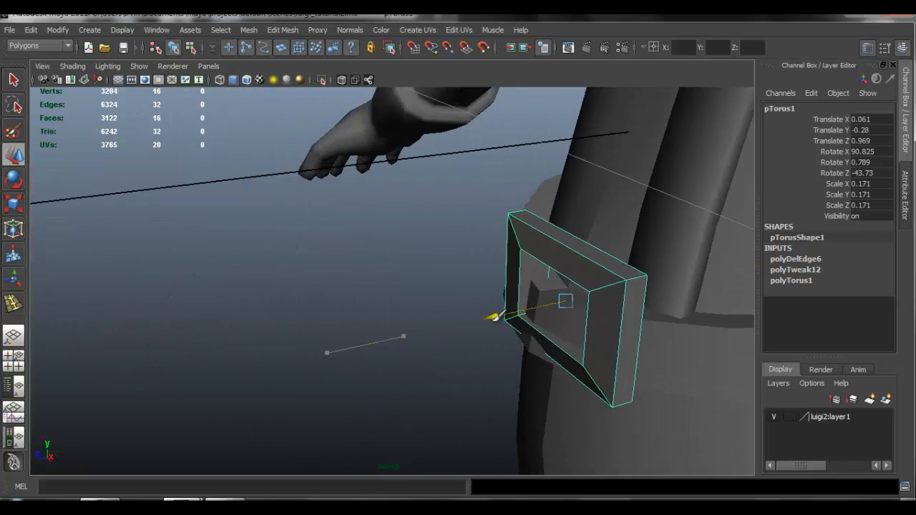
drag(497, 315, 544, 286)
alt+middle_drag(386, 276, 413, 273)
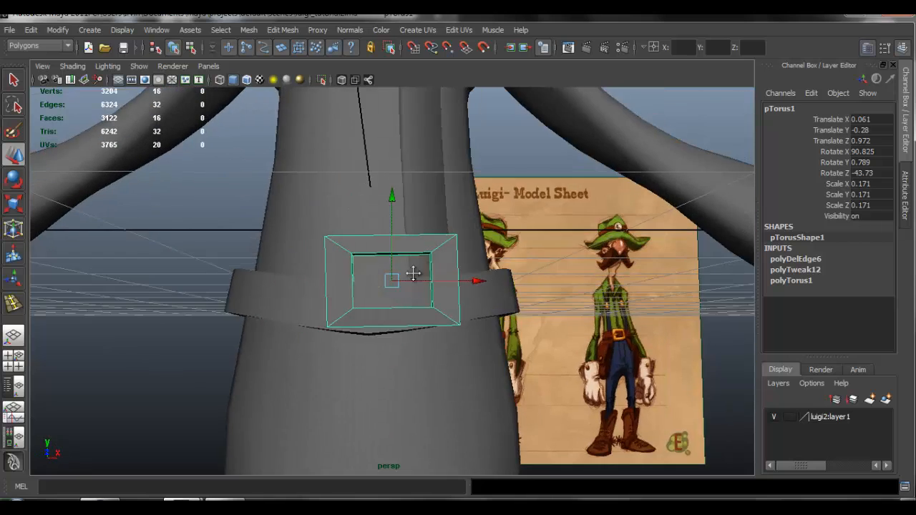
Lower the buckle to about Translate Y -0.341 and centre it on the body at Translate X 0
alt+drag(414, 274, 528, 311)
alt+right_drag(527, 311, 497, 263)
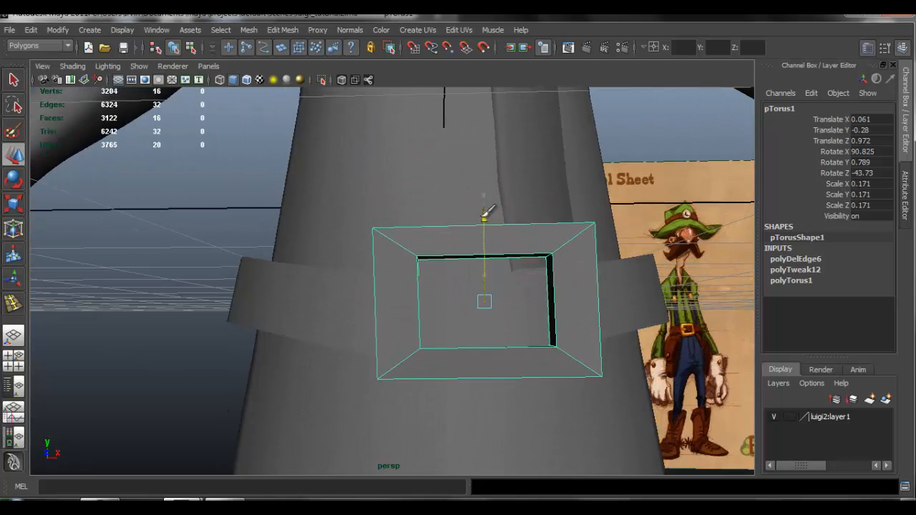
drag(485, 217, 485, 232)
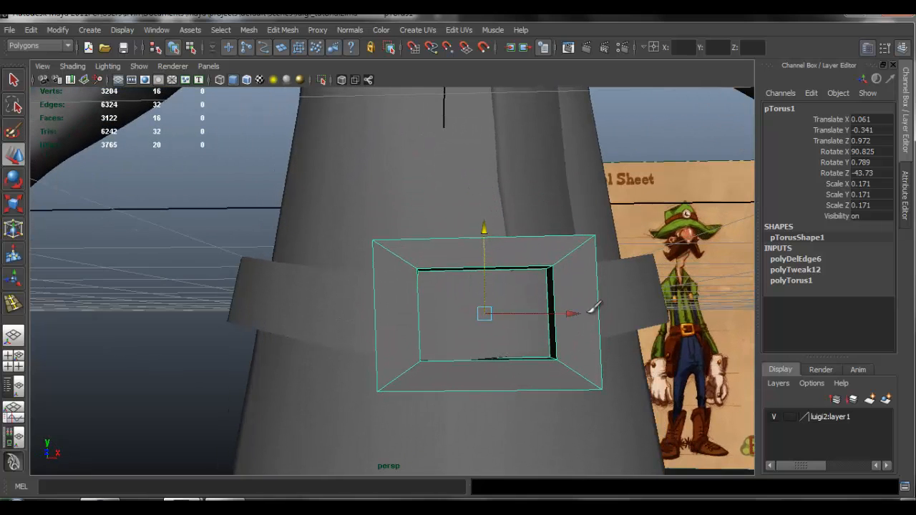
drag(575, 313, 565, 289)
alt+right_drag(566, 289, 233, 265)
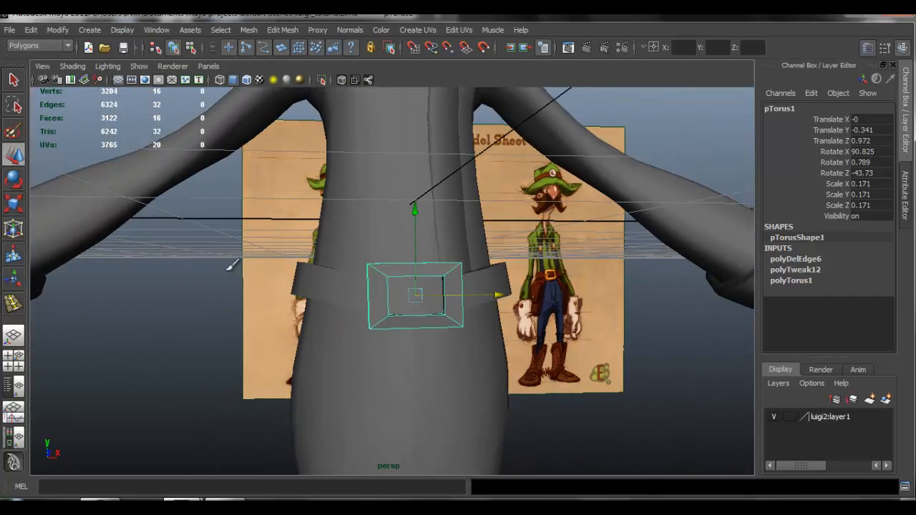
Push the buckle back to about Translate Z 0.933 and tilt it to the belt's slope, about Rotate X 87.127 and Rotate Y -2.746
click(217, 288)
alt+drag(507, 294, 473, 325)
alt+right_drag(473, 325, 705, 363)
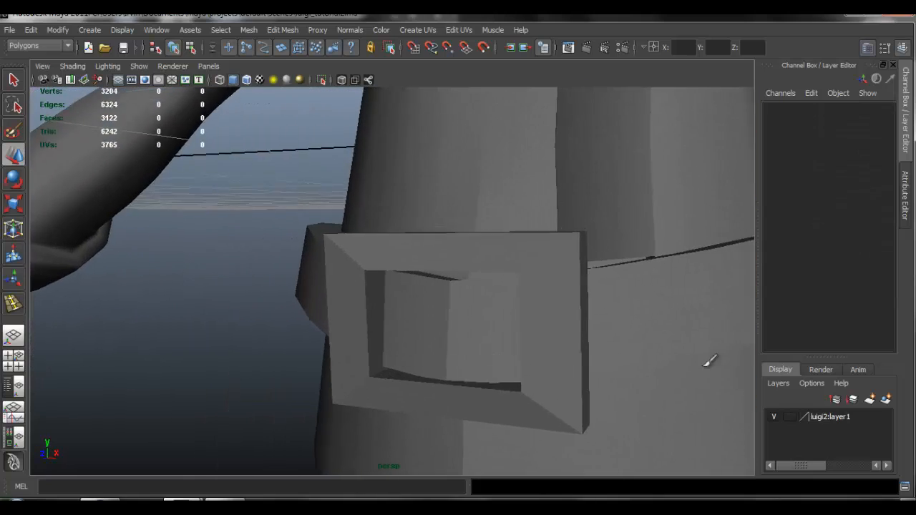
click(569, 291)
alt+middle_drag(535, 277, 490, 266)
alt+drag(489, 266, 265, 296)
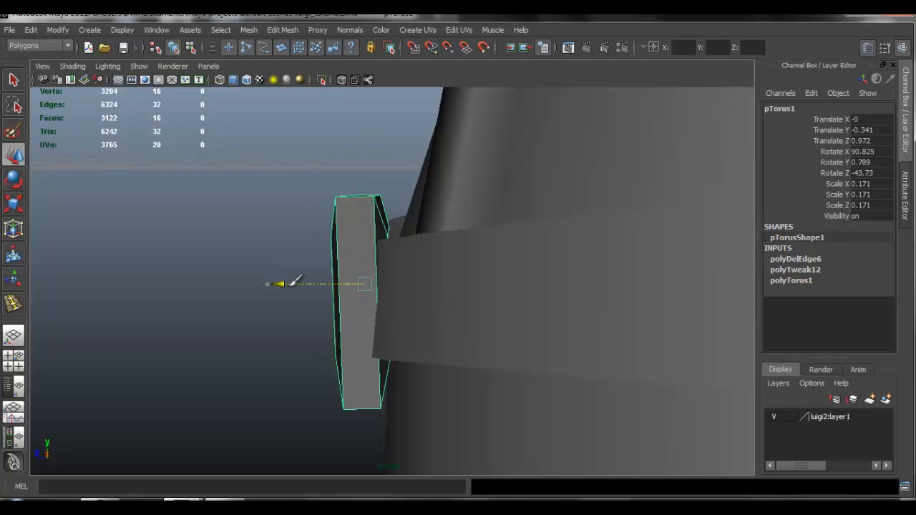
key(e)
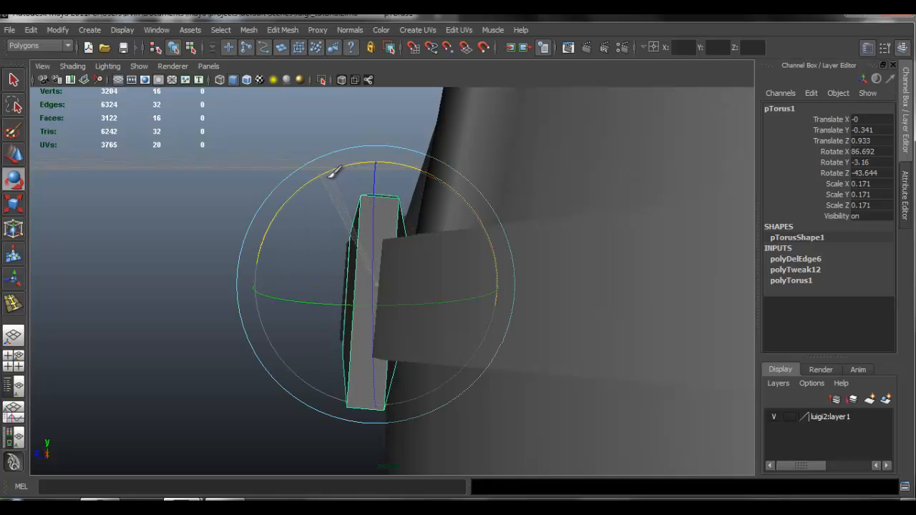
alt+drag(351, 295, 491, 297)
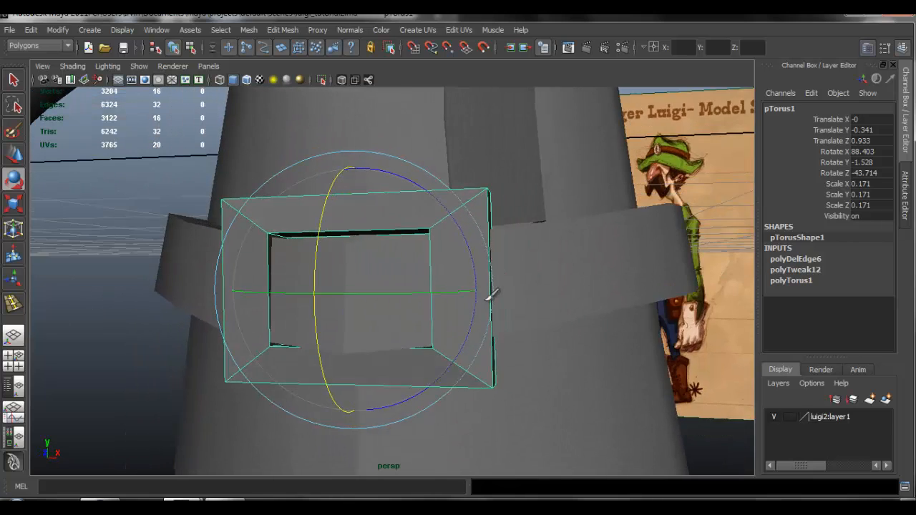
alt+drag(364, 247, 362, 239)
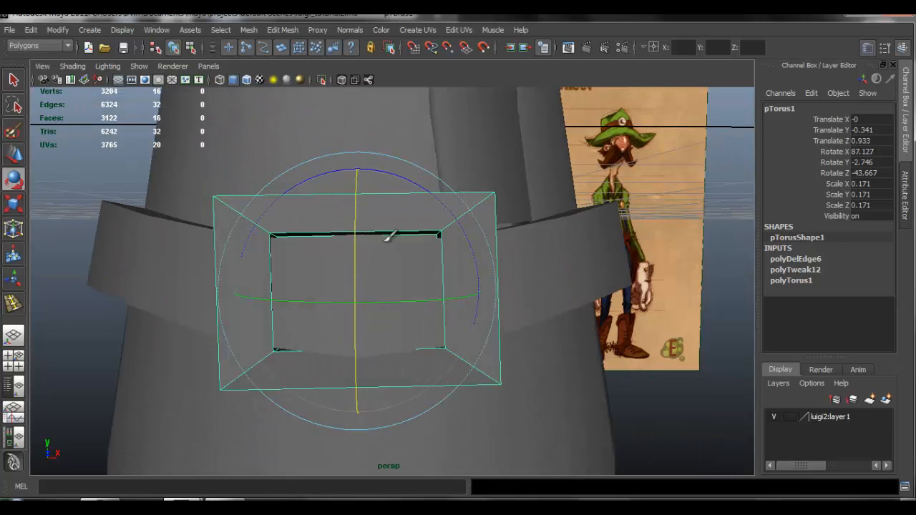
alt+drag(469, 270, 432, 269)
alt+right_drag(432, 270, 229, 333)
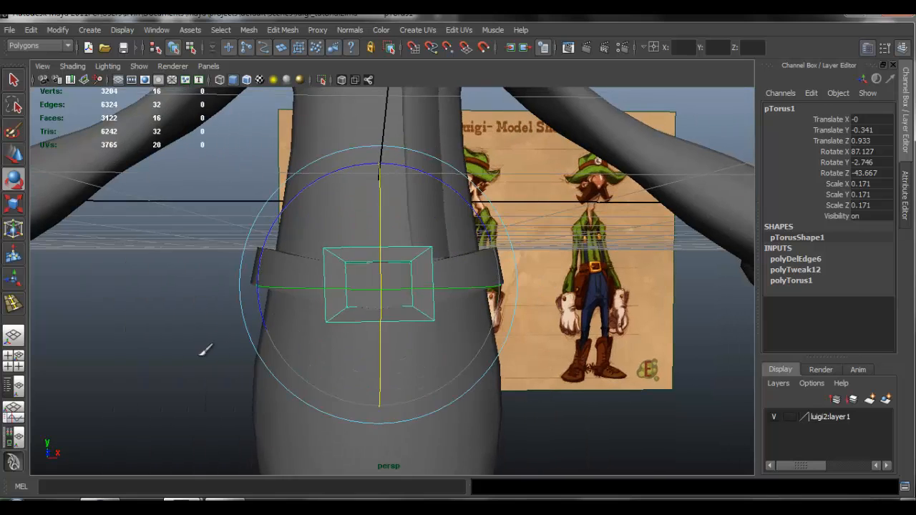
Select the ring of faces around the buckle's upper bar and split it down the middle with Connect Components
click(203, 351)
alt+drag(423, 300, 403, 309)
alt+right_drag(403, 309, 655, 340)
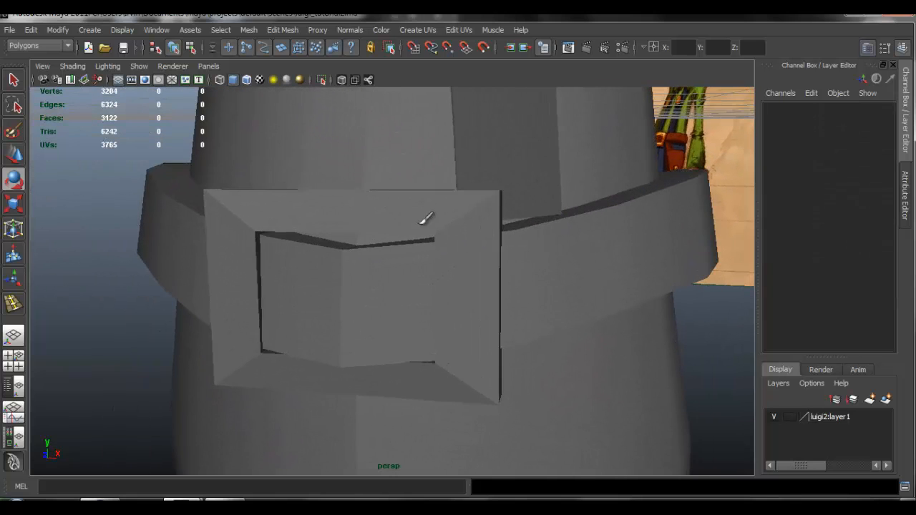
click(398, 221)
alt+drag(375, 219, 457, 223)
key(q)
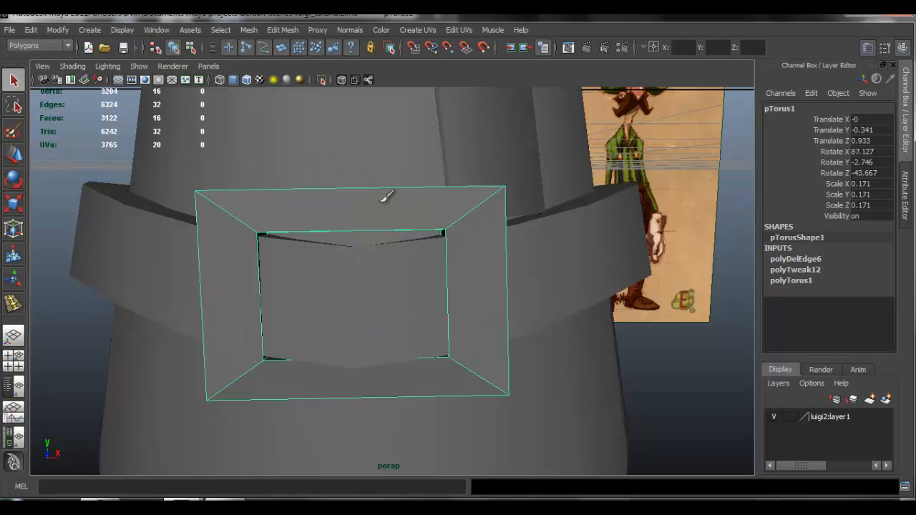
right_drag(384, 198, 378, 229)
click(379, 206)
alt+drag(377, 209, 375, 235)
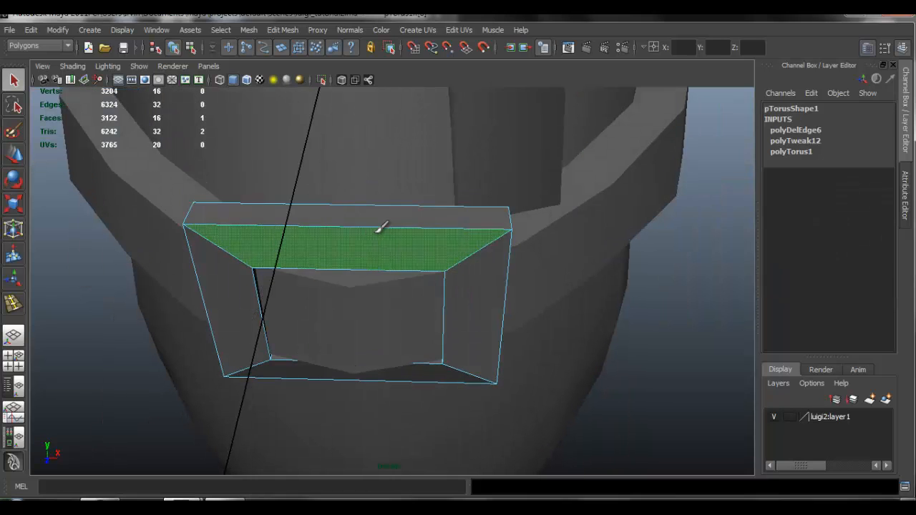
shift+click(372, 212)
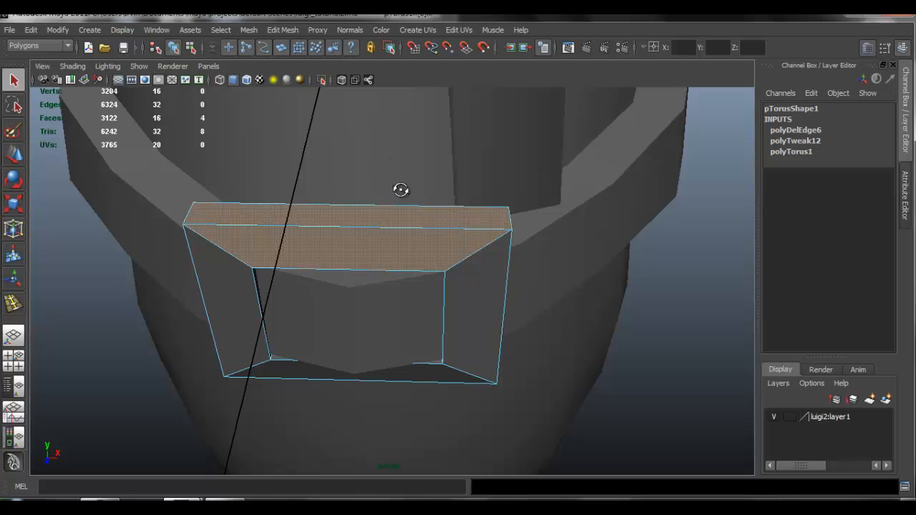
alt+drag(401, 189, 382, 96)
click(293, 26)
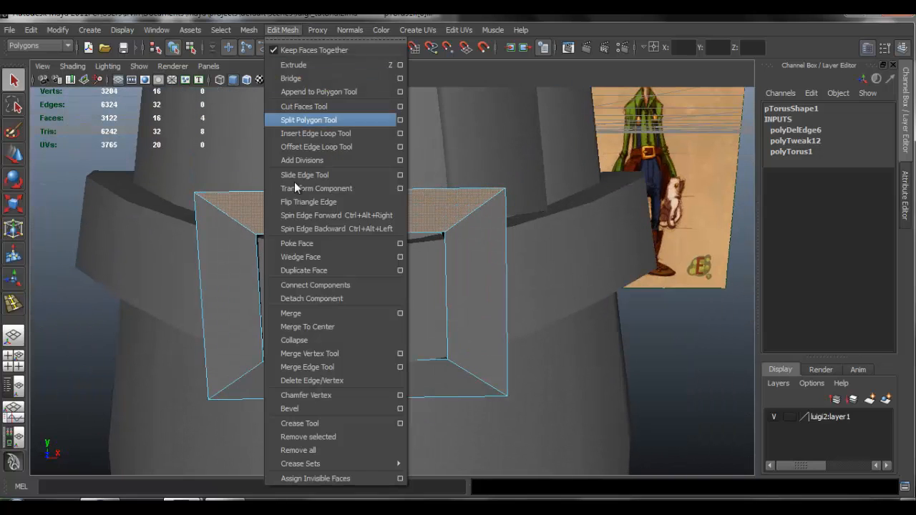
click(329, 284)
Select the face ring of the buckle's lower bar and repeat Connect Components to split it down the middle
alt+middle_drag(348, 282, 423, 230)
scroll(422, 232, up, 5)
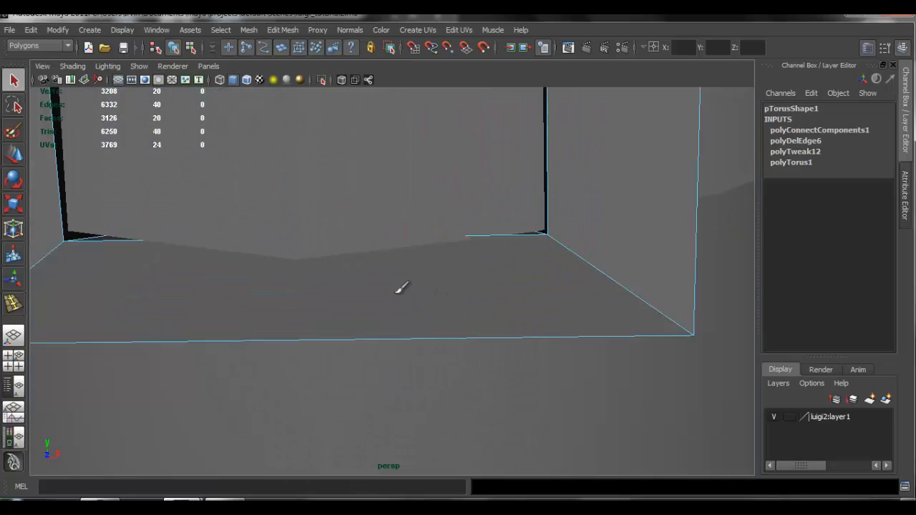
click(403, 287)
alt+drag(407, 293, 351, 287)
shift+click(373, 285)
scroll(431, 278, down, 5)
key(g)
mouse_move(371, 231)
alt+mouse_down()
mouse_move(361, 252)
mouse_move(356, 242)
alt+mouse_up()
Delete the faces of the left half of the buckle's upper bar
click(224, 172)
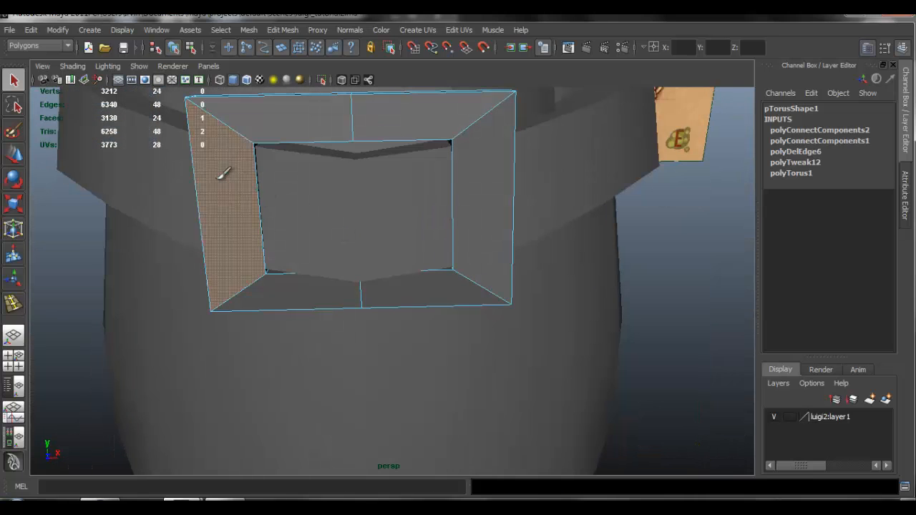
click(302, 120)
alt+drag(336, 117, 333, 148)
shift+click(314, 180)
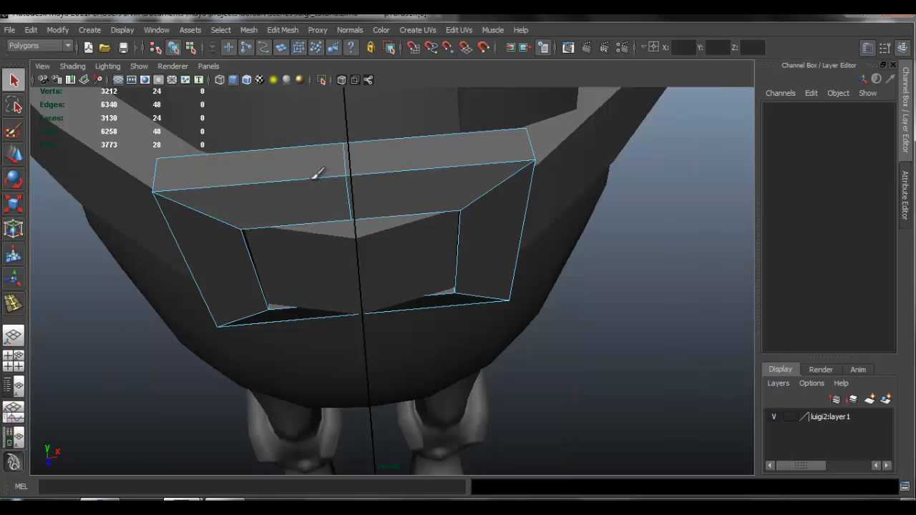
click(294, 181)
shift+double_click(300, 202)
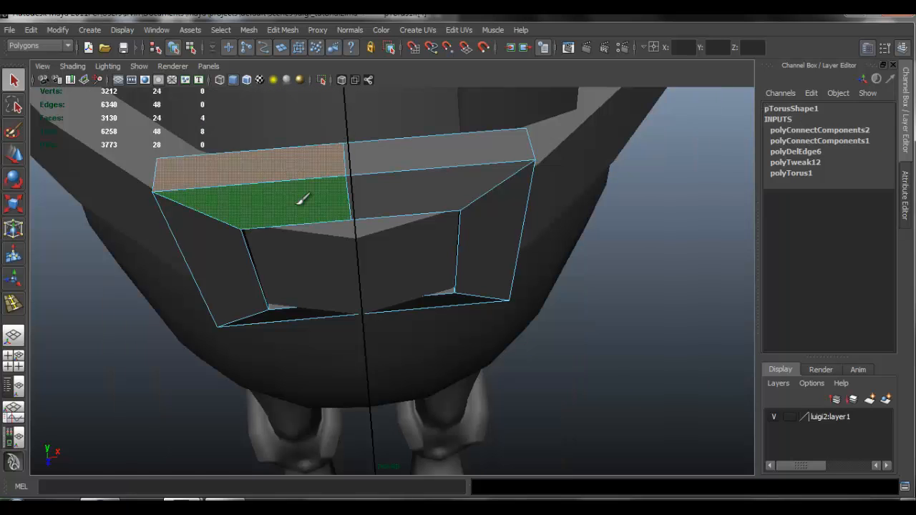
key(Delete)
Delete the left half of the buckle's lower bar and the remaining left side bar
alt+drag(344, 276, 348, 227)
click(334, 282)
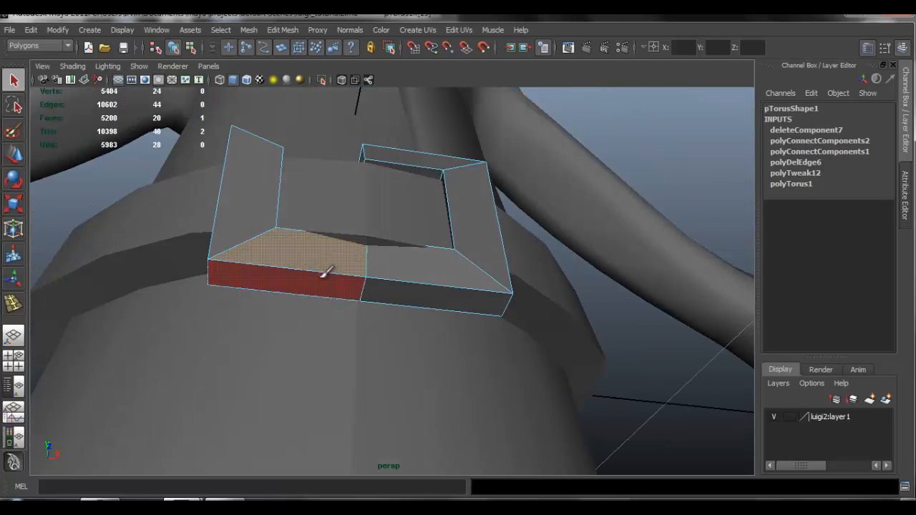
click(324, 285)
key(Delete)
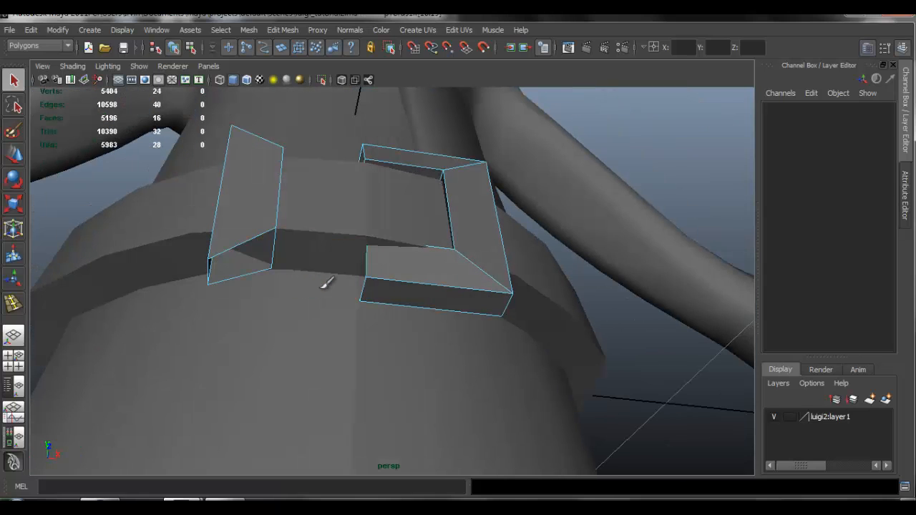
click(243, 197)
key(Delete)
Switch to edges and align the open border edges at both cut ends of the half buckle along X
alt+drag(350, 174, 395, 129)
right_drag(396, 117, 401, 93)
alt+middle_drag(394, 136, 390, 198)
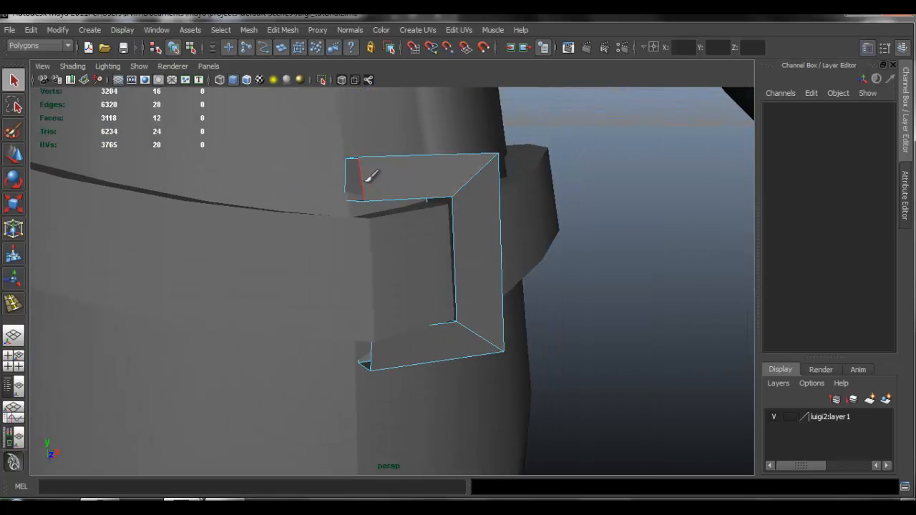
click(372, 176)
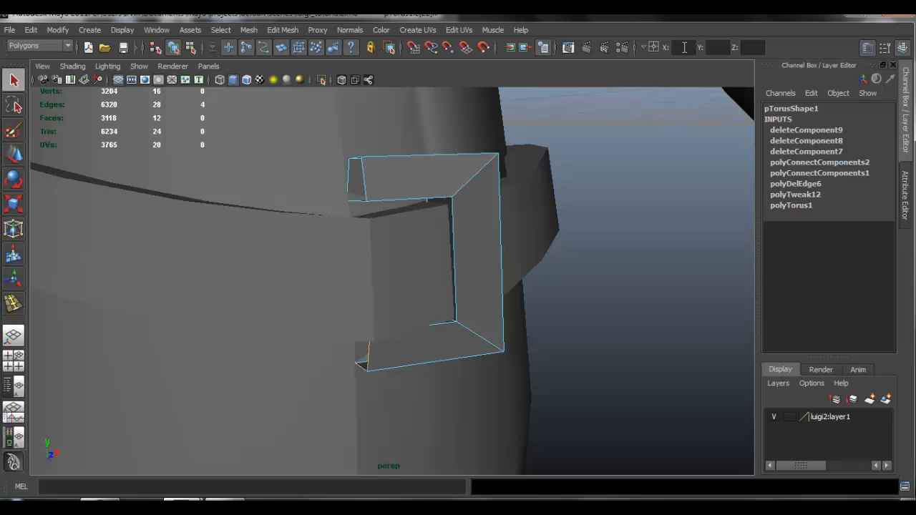
alt+drag(488, 186, 428, 176)
Try to mirror the half buckle in object mode with Duplicate Special, and undo the copy
right_drag(416, 172, 448, 160)
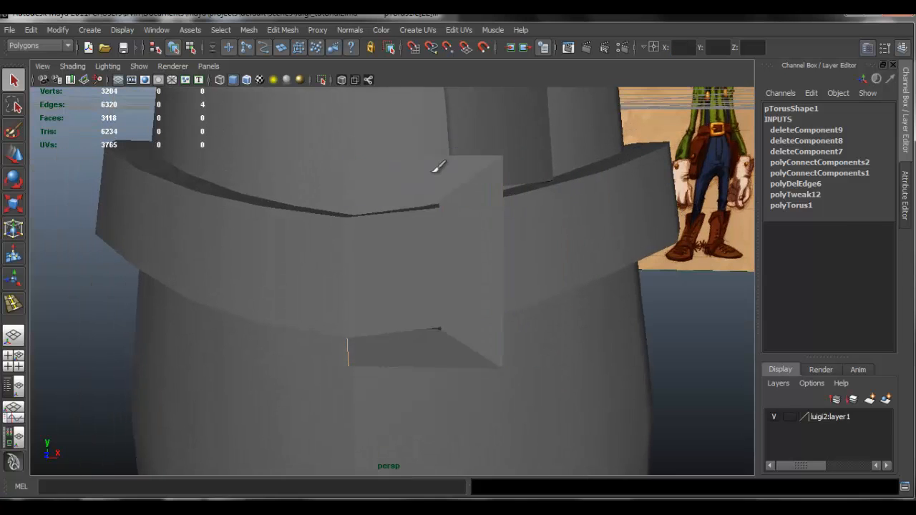
click(433, 171)
click(39, 29)
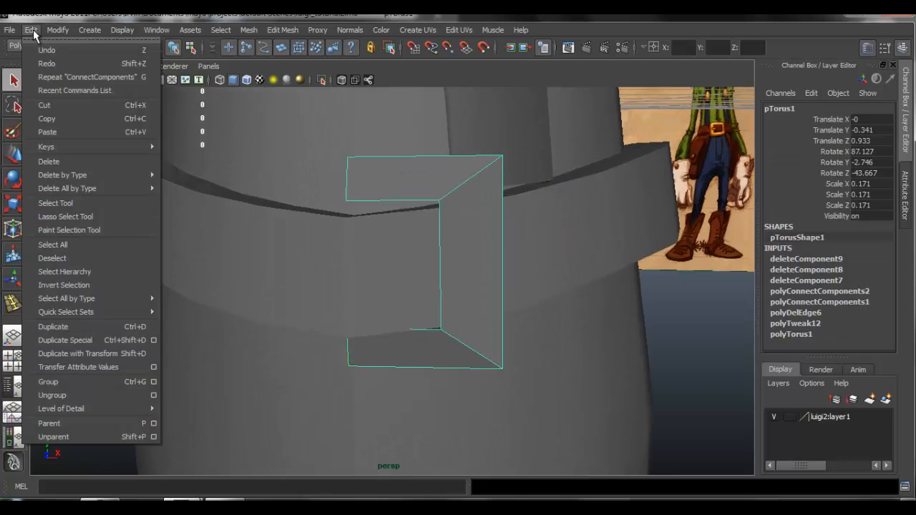
click(108, 341)
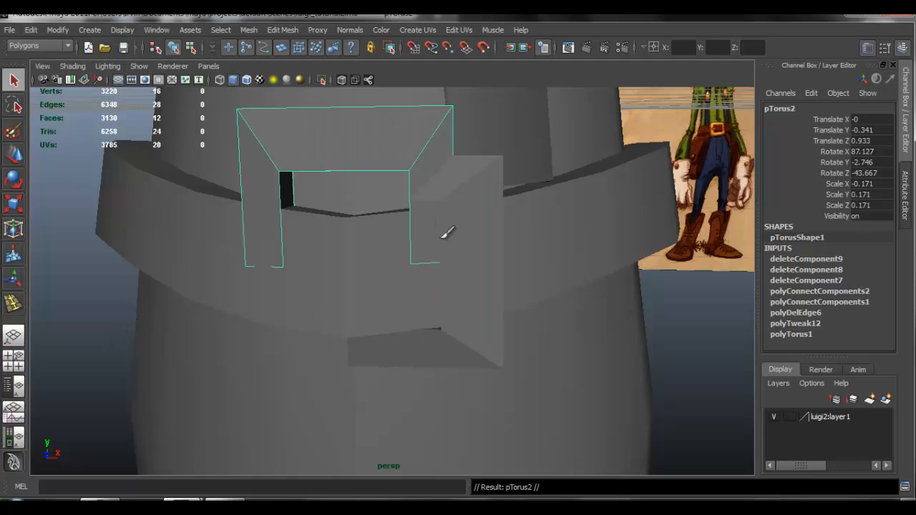
key(ctrl+z)
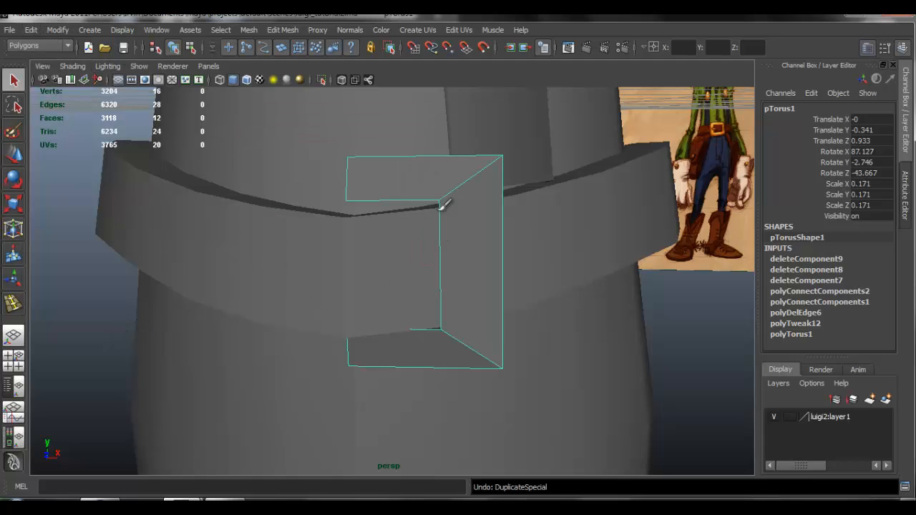
alt+drag(443, 206, 483, 258)
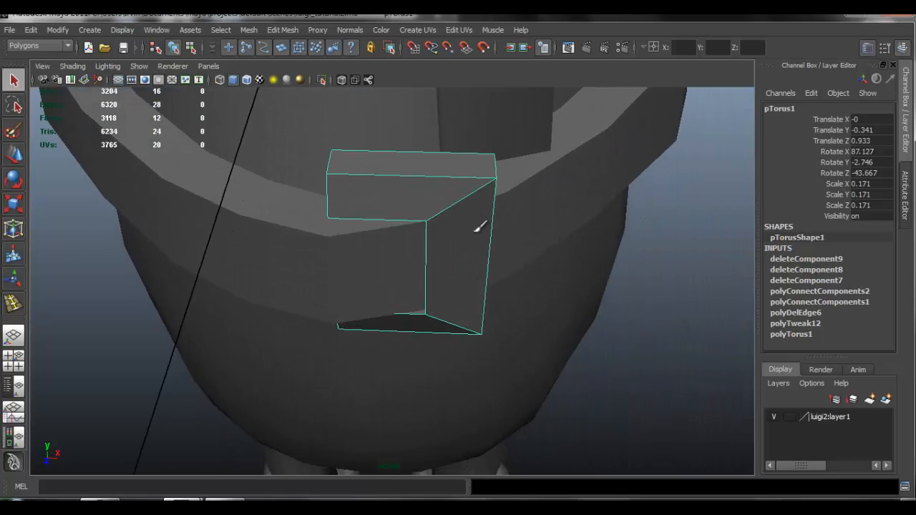
Insert an edge loop across the middle of the half buckle's upper bar and another across its lower bar
alt+drag(480, 227, 450, 217)
right_click(444, 223)
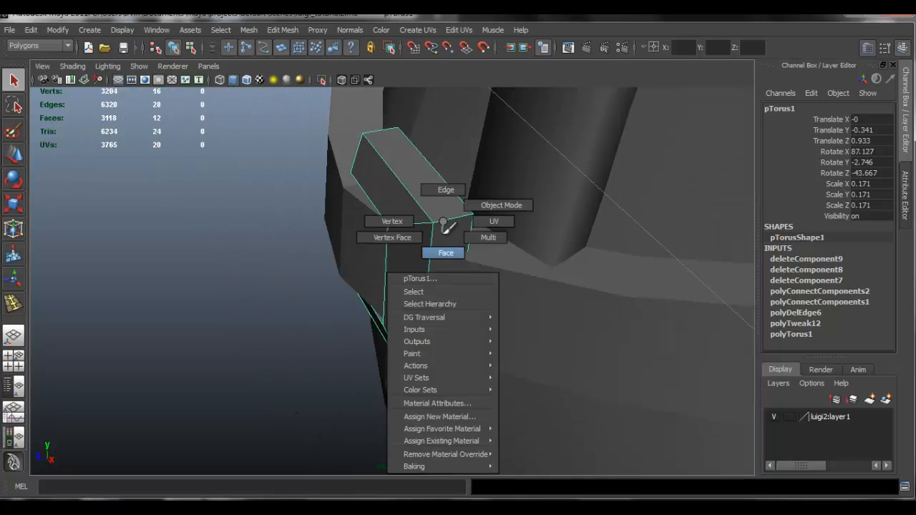
right_drag(444, 224, 442, 246)
click(442, 246)
alt+drag(394, 256, 430, 210)
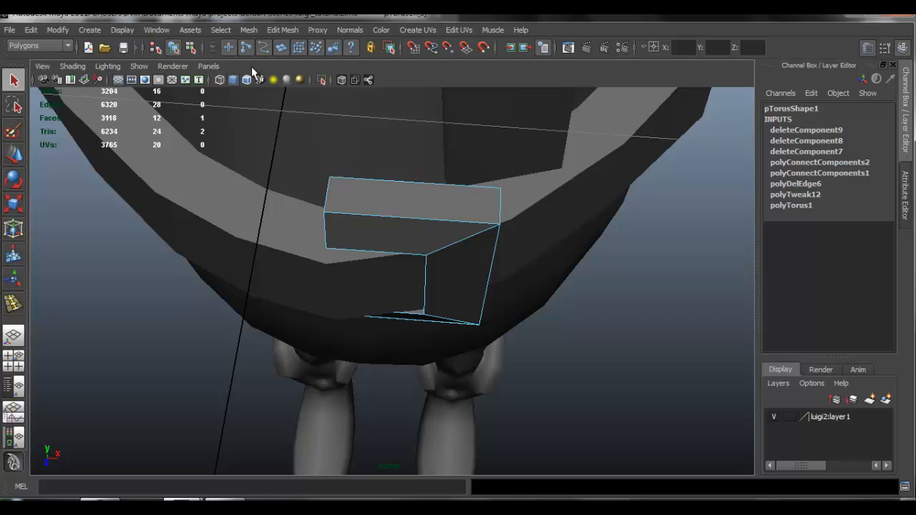
click(279, 31)
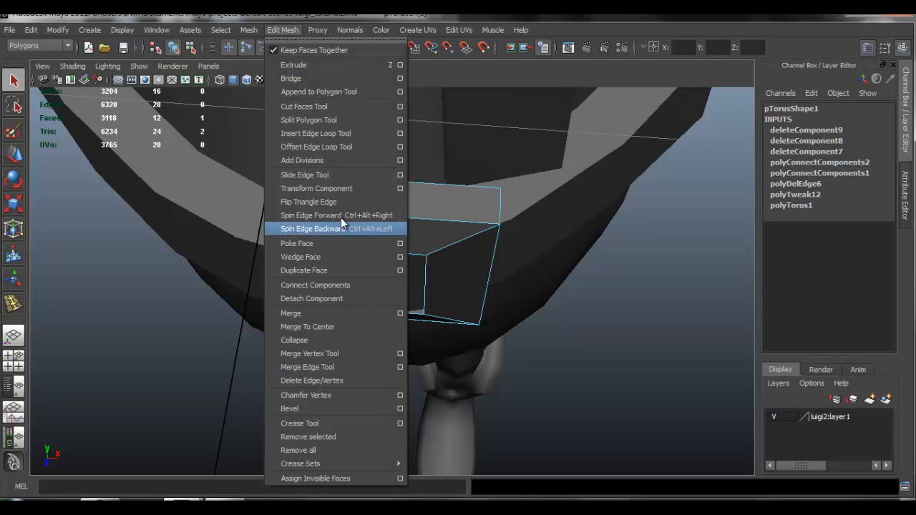
click(324, 128)
drag(391, 218, 416, 223)
Move the new edge loops and the cut-end edges of both bars forward along Z to follow the belt's curve
alt+drag(408, 306, 385, 316)
key(w)
alt+drag(423, 292, 423, 374)
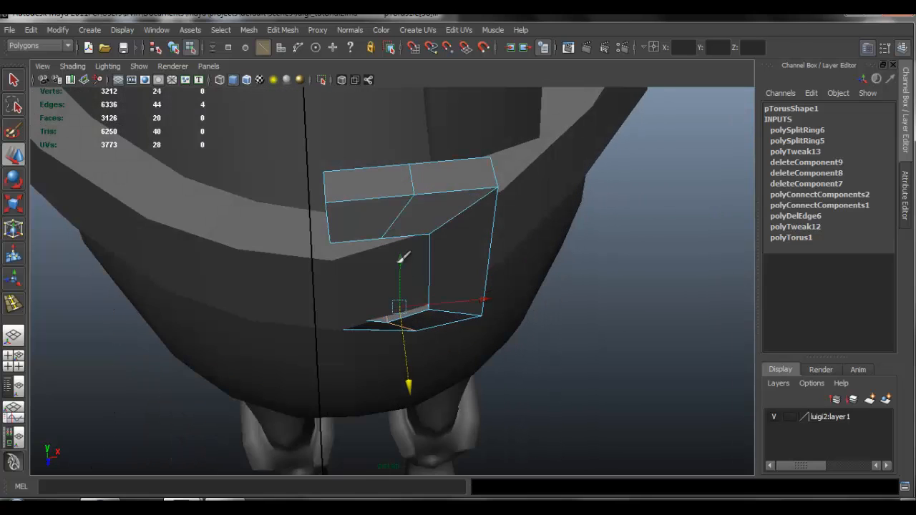
alt+drag(401, 215, 401, 261)
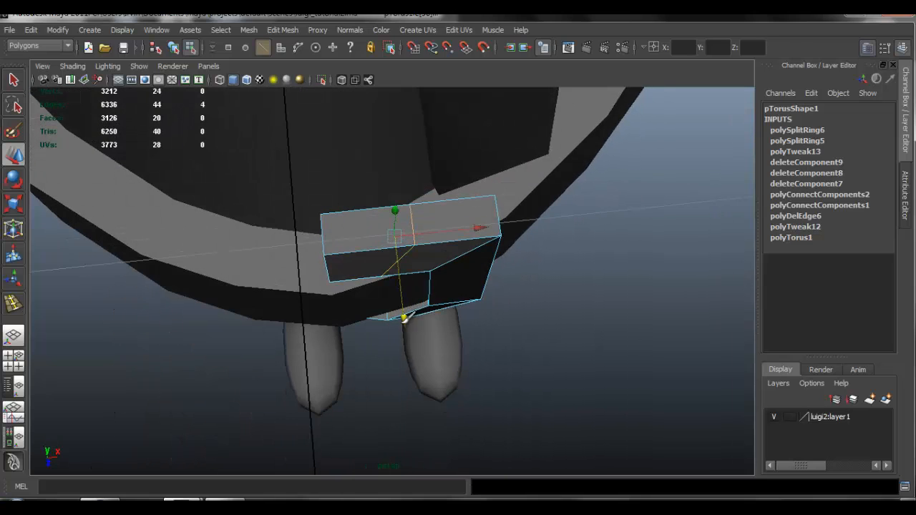
drag(405, 318, 412, 335)
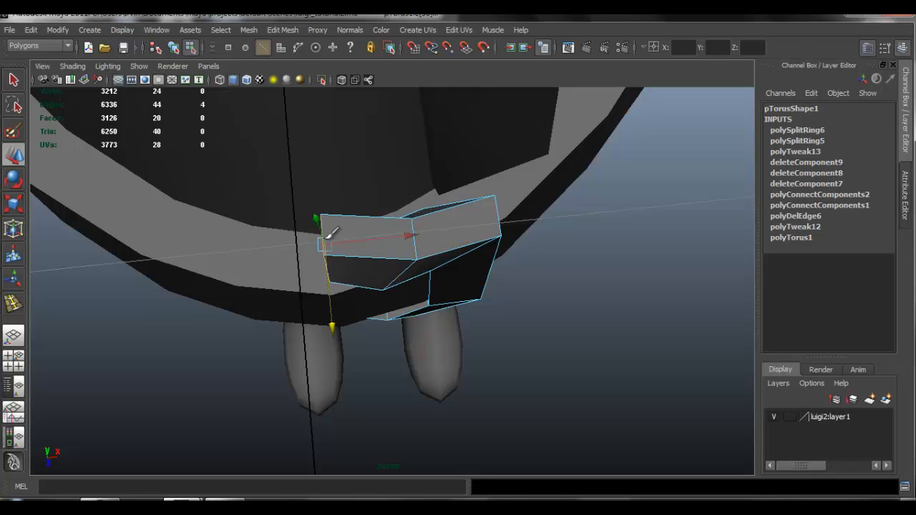
drag(337, 314, 408, 376)
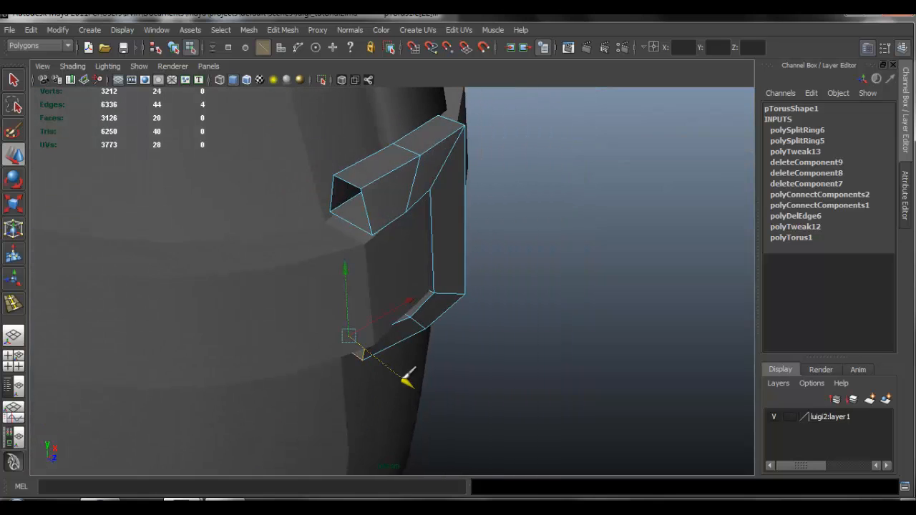
alt+drag(469, 321, 374, 301)
Move the rear edge of the upper bar back along Z toward the belt
mouse_move(432, 219)
alt+mouse_down()
mouse_move(408, 169)
mouse_move(415, 217)
mouse_move(434, 217)
alt+mouse_up()
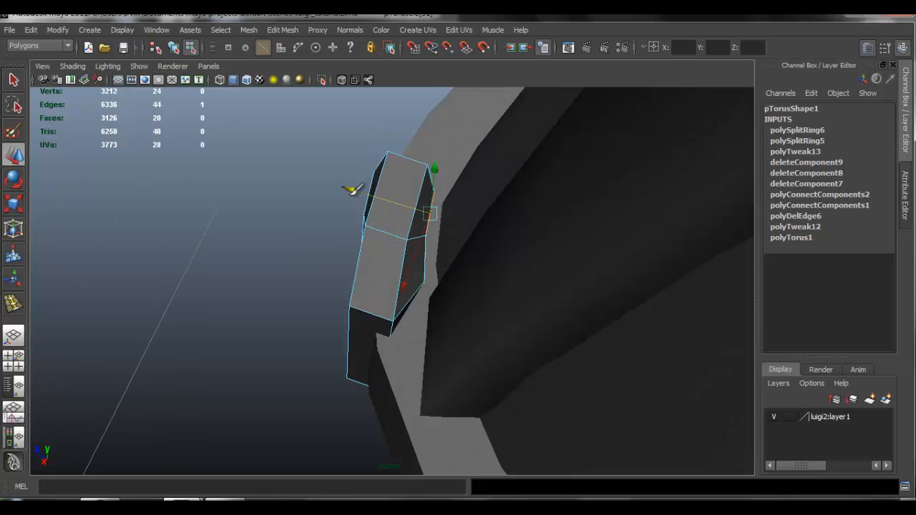
middle_drag(351, 189, 363, 195)
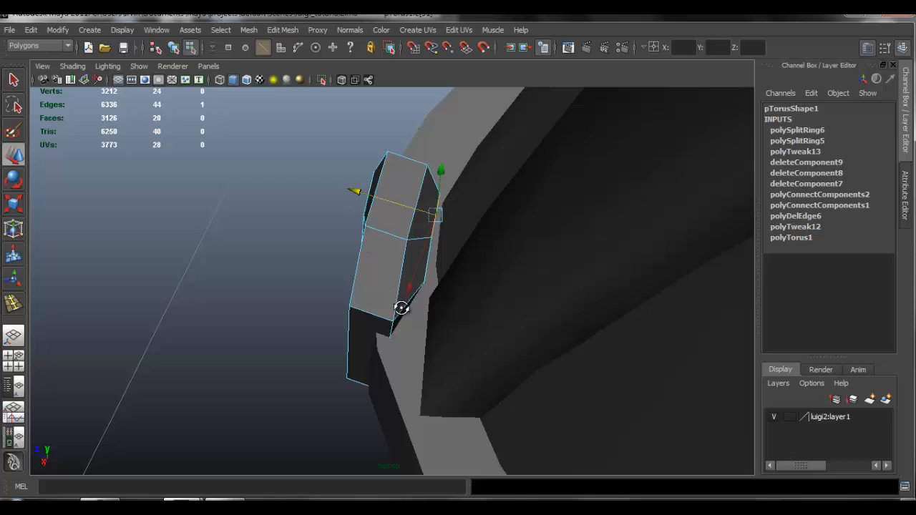
alt+drag(401, 308, 440, 235)
click(415, 312)
right_click(385, 189)
click(382, 195)
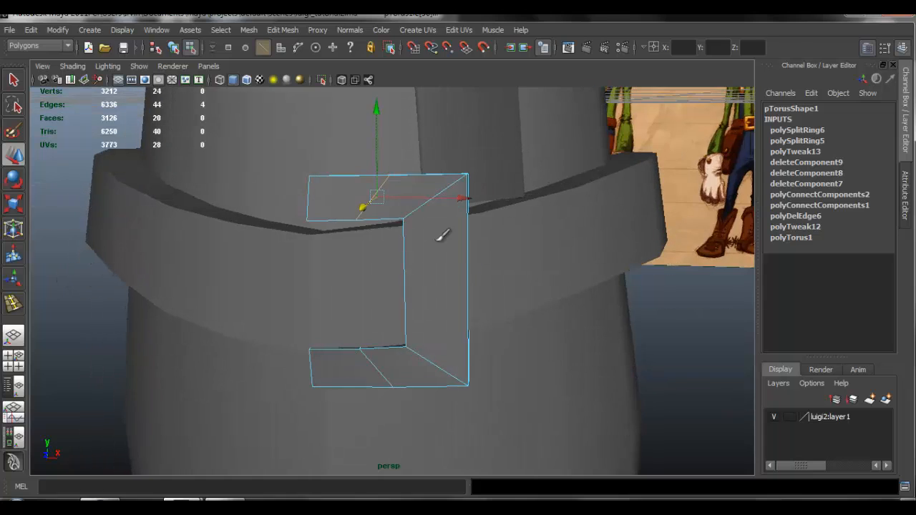
Try to mirror the half buckle in object mode as an instance with Duplicate Special at scale X -1, and delete the copy
right_drag(440, 236, 477, 208)
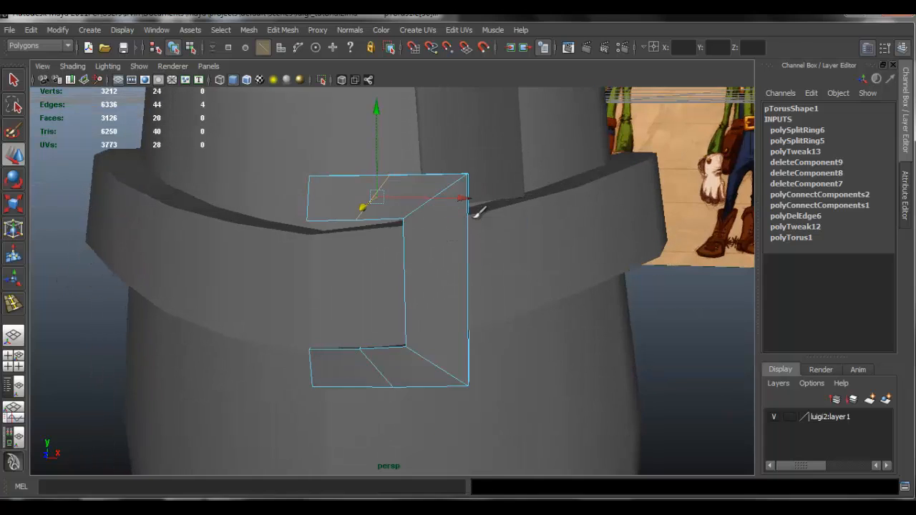
click(32, 30)
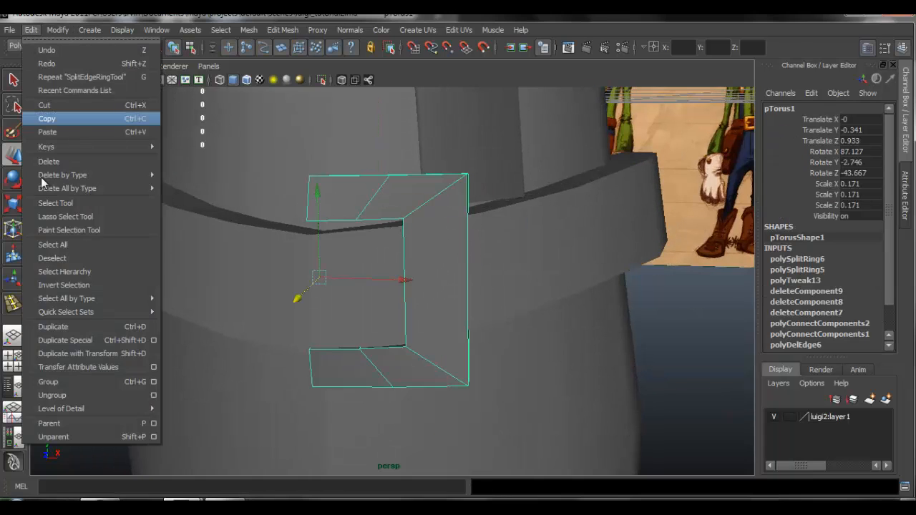
click(157, 339)
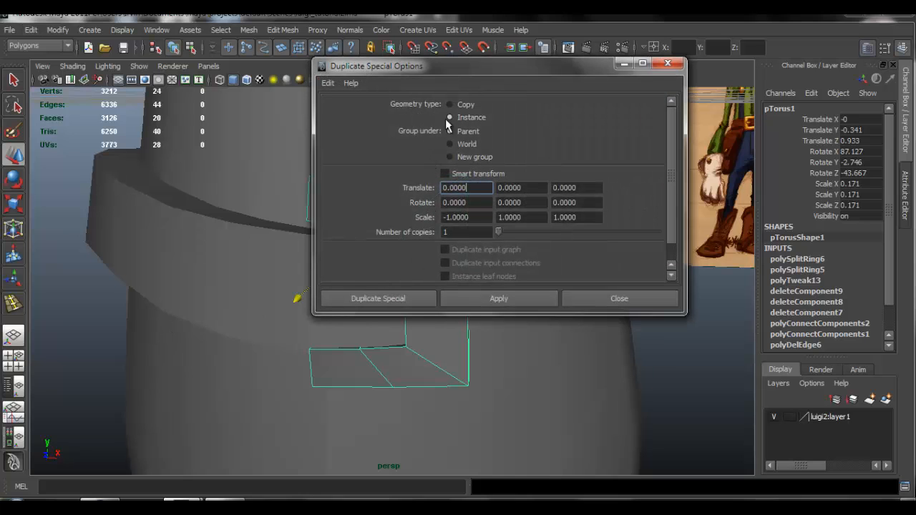
click(396, 306)
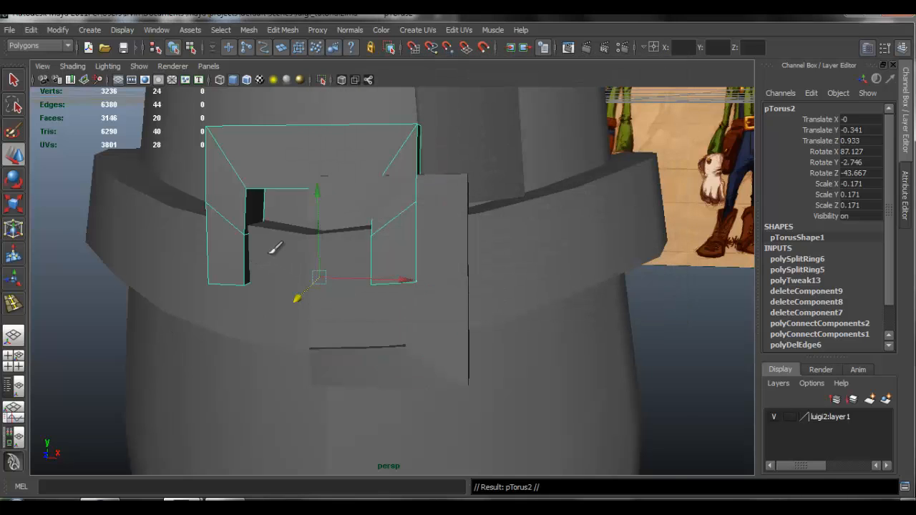
alt+drag(272, 250, 422, 230)
key(Delete)
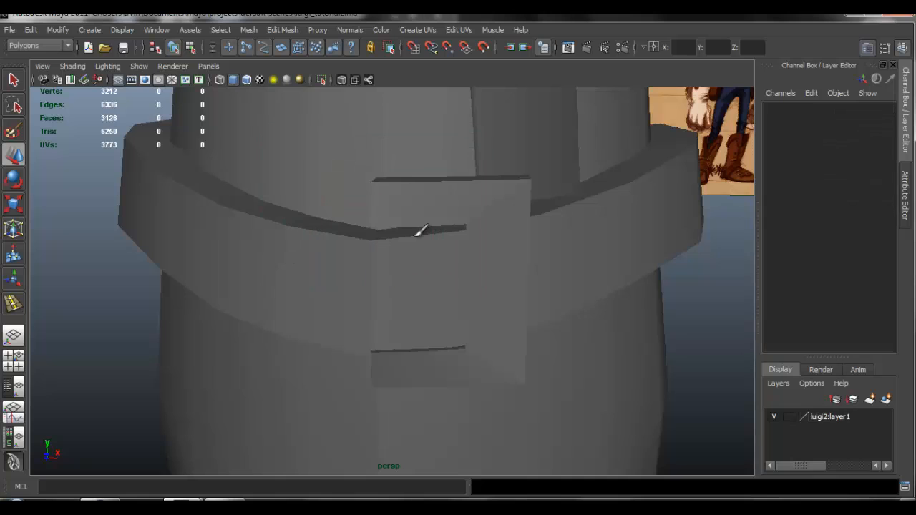
Freeze the transformations of the half buckle and delete its construction history
click(442, 188)
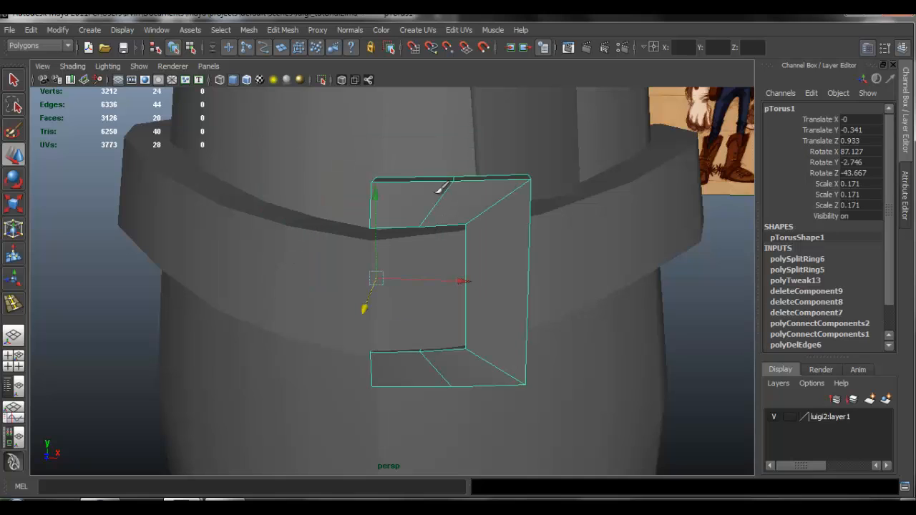
click(59, 31)
click(93, 77)
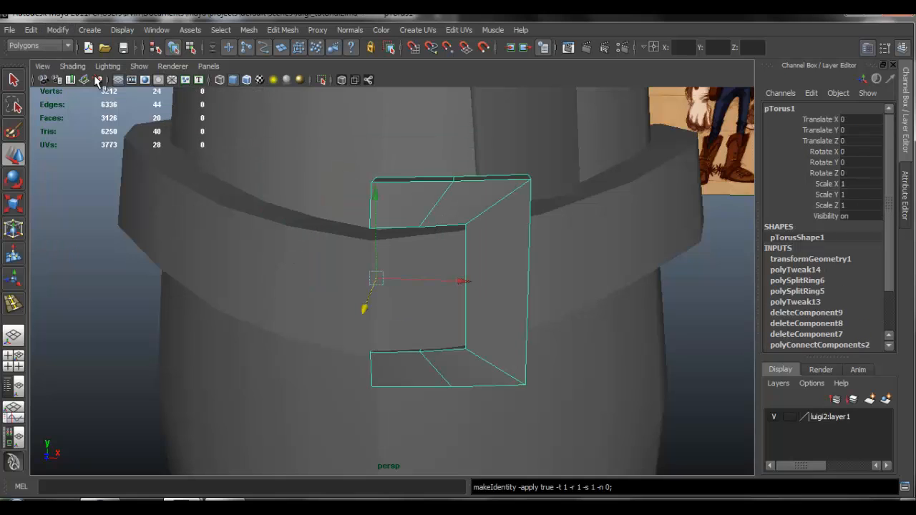
click(31, 30)
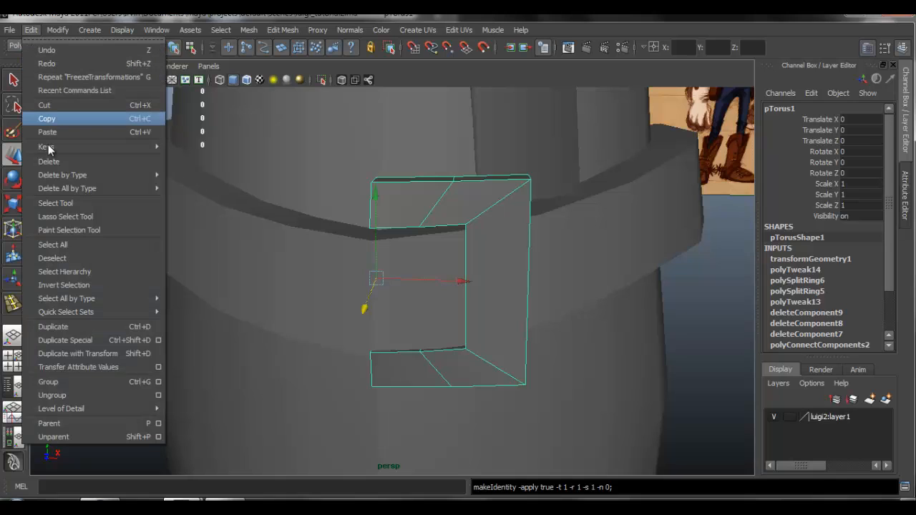
mouse_move(74, 174)
click(188, 182)
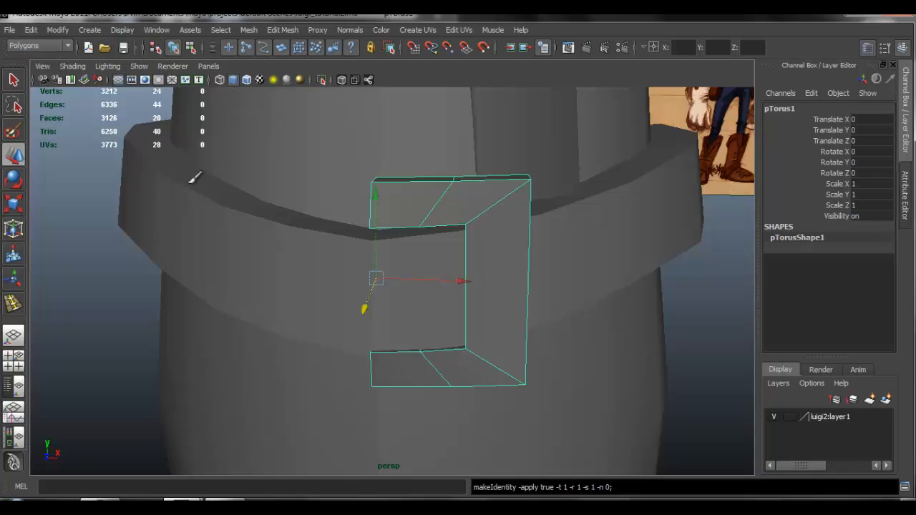
Create a mirrored instance of the half buckle with Duplicate Special at scale X -1 to complete the buckle
click(34, 32)
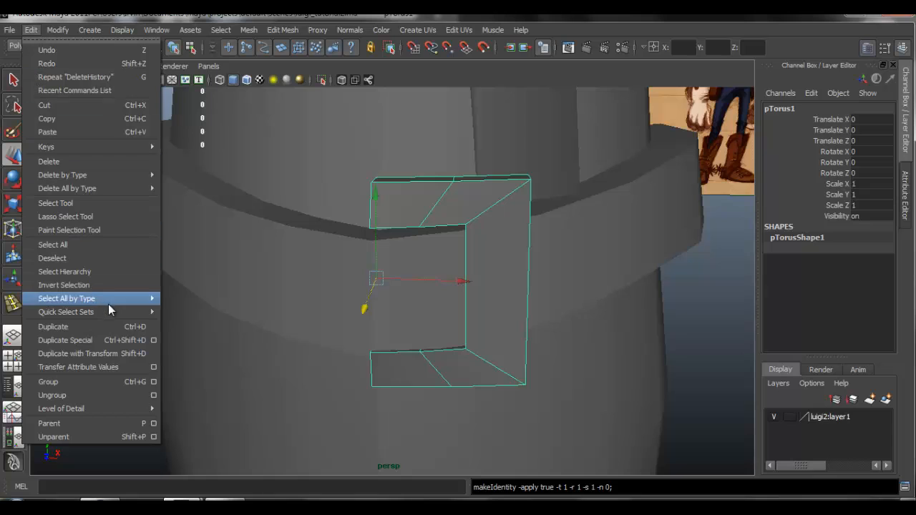
click(113, 339)
alt+drag(392, 239, 400, 250)
click(131, 331)
alt+drag(485, 248, 401, 268)
click(428, 234)
click(249, 331)
scroll(397, 271, down, 4)
alt+right_drag(401, 268, 663, 324)
alt+drag(663, 324, 456, 198)
Soften the original buckle half's shading by applying a normal angle of 143.7209
click(456, 198)
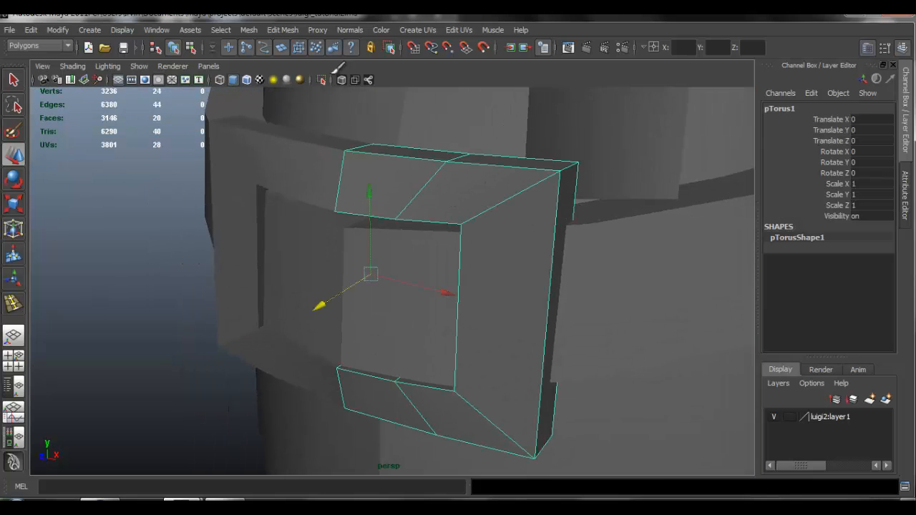
click(351, 30)
click(406, 186)
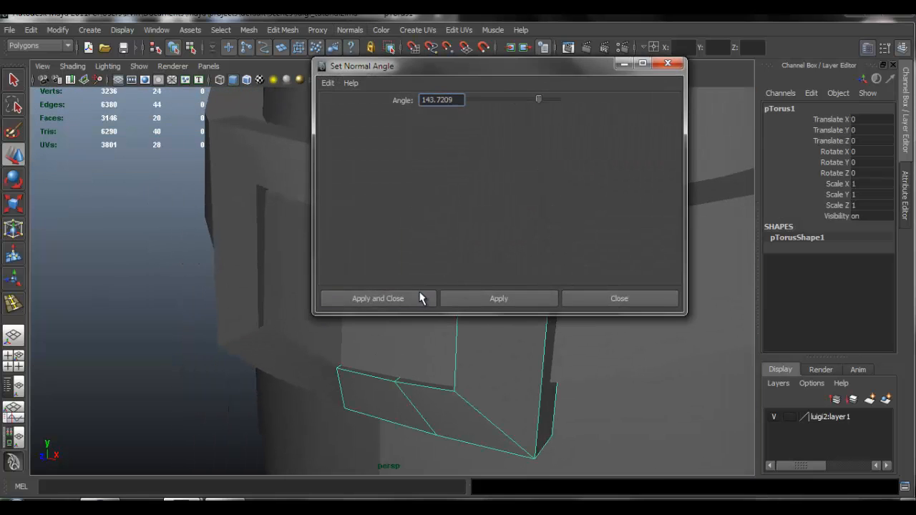
click(421, 299)
click(146, 261)
Display the original buckle half with smooth preview at smoothness 3
alt+drag(511, 256, 442, 203)
click(452, 242)
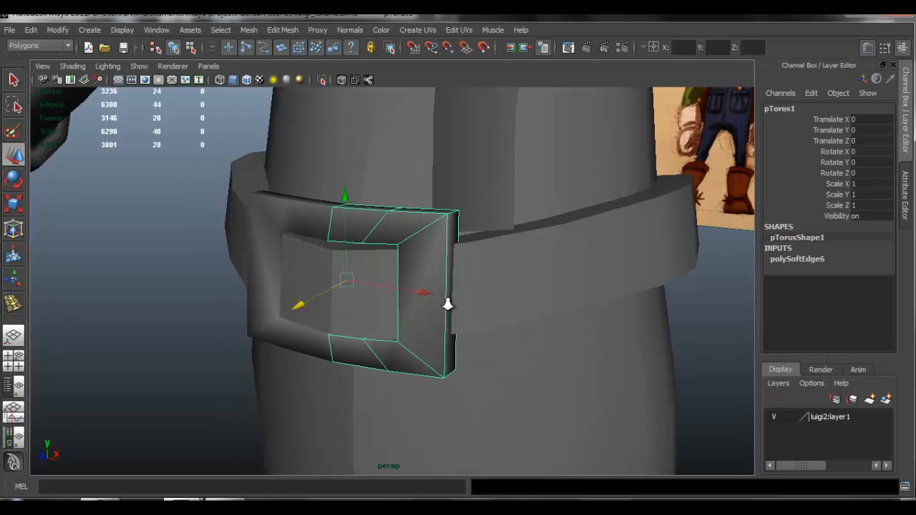
key(3)
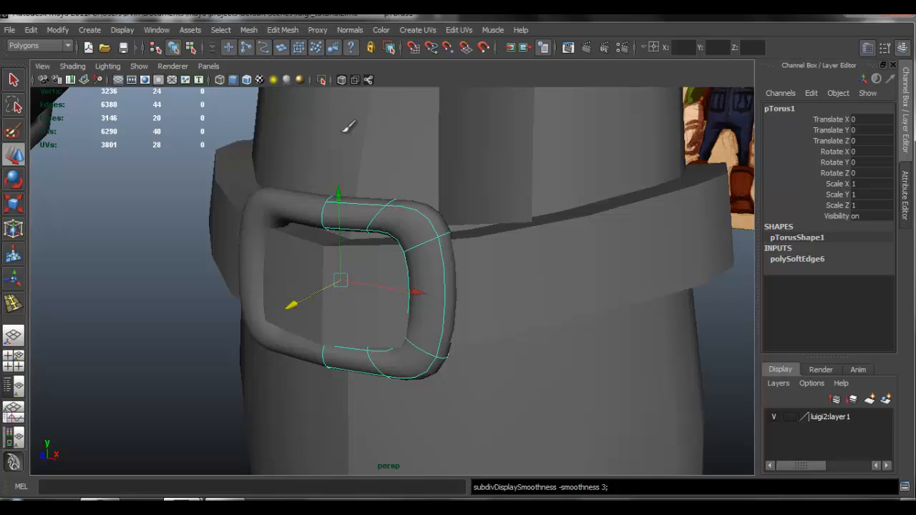
alt+drag(442, 213, 366, 87)
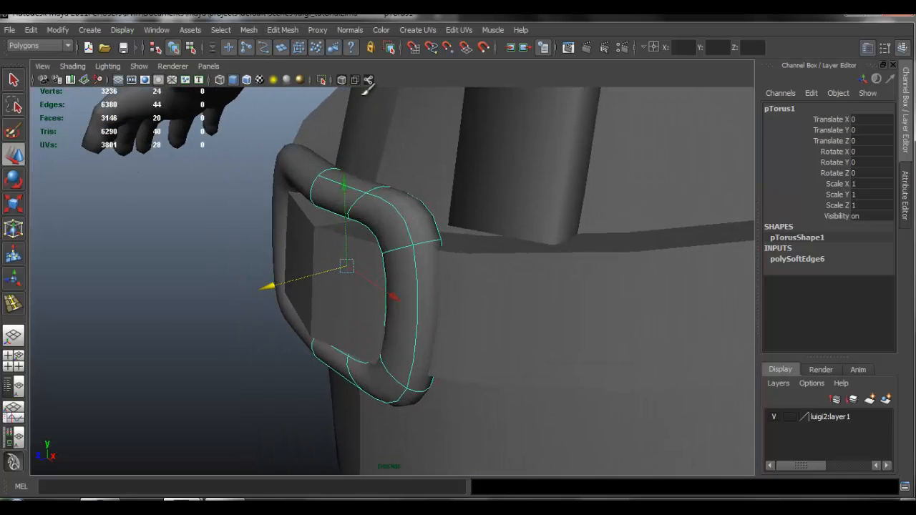
Insert edge loops along the buckle's outer rim and beside its upper and lower corners to tighten the smoothed shape
click(284, 30)
alt+drag(393, 252, 473, 313)
click(383, 239)
key(z)
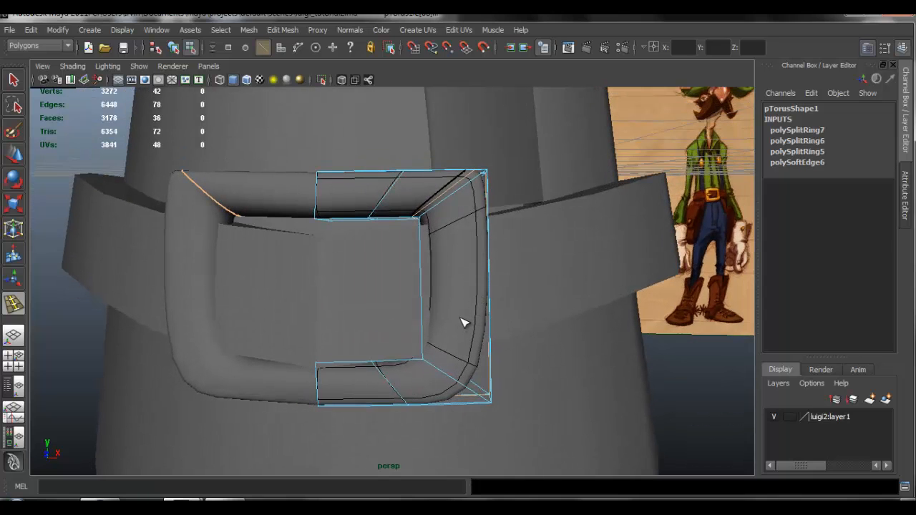
drag(423, 335, 432, 387)
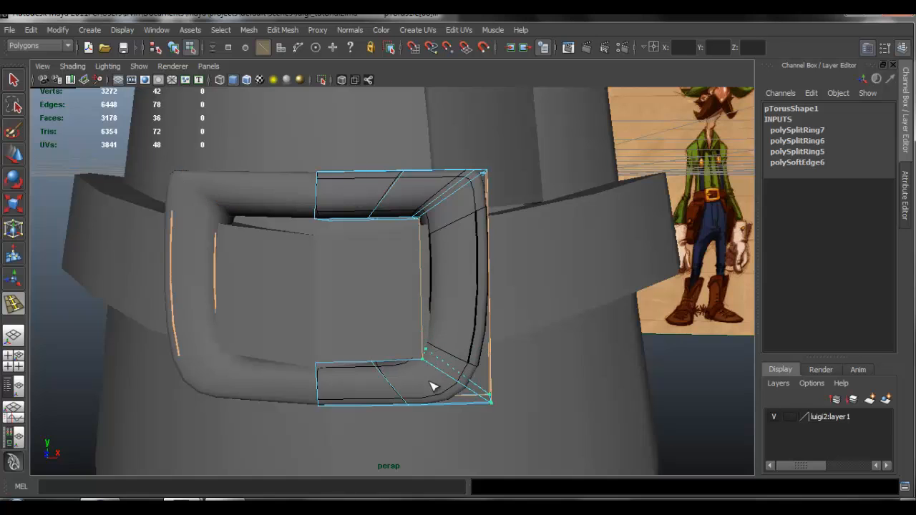
drag(435, 353, 376, 337)
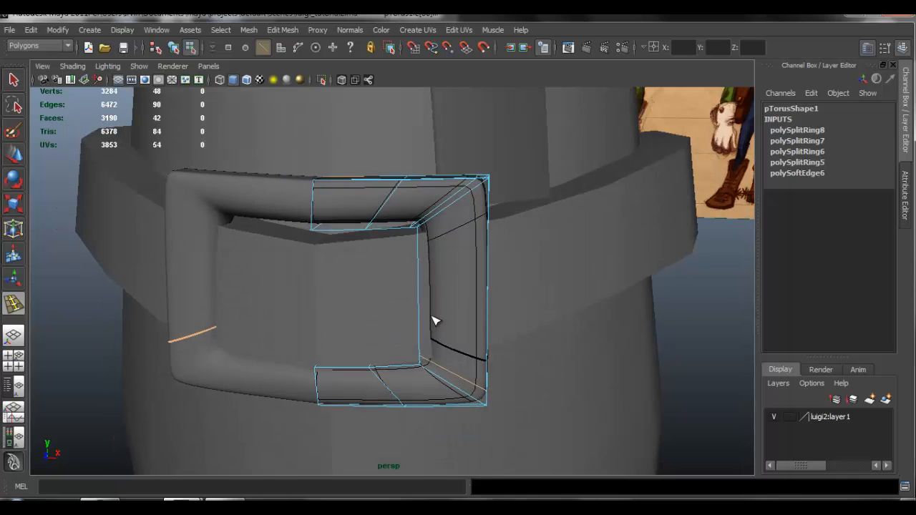
Return to object mode, apply Smooth to the original buckle half and turn off its smooth preview
key(q)
right_drag(472, 203, 501, 189)
alt+drag(501, 189, 187, 318)
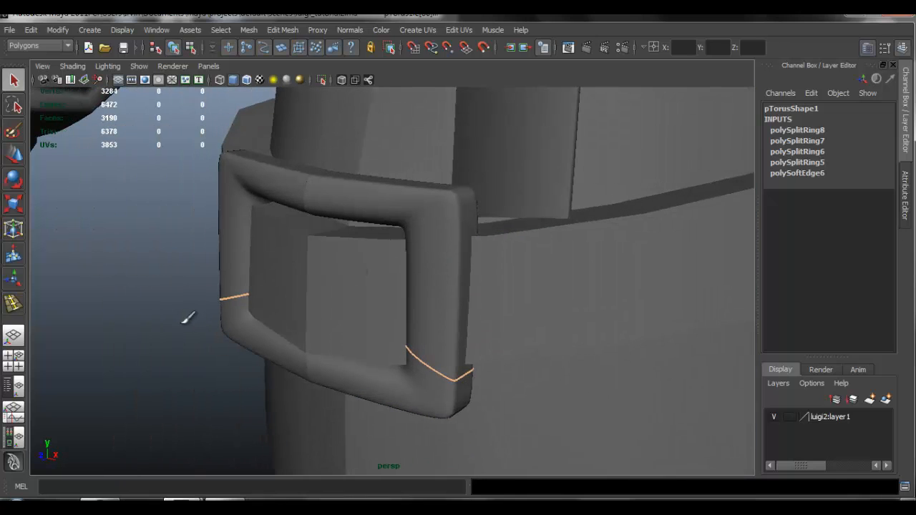
click(187, 318)
alt+drag(487, 268, 434, 268)
click(442, 249)
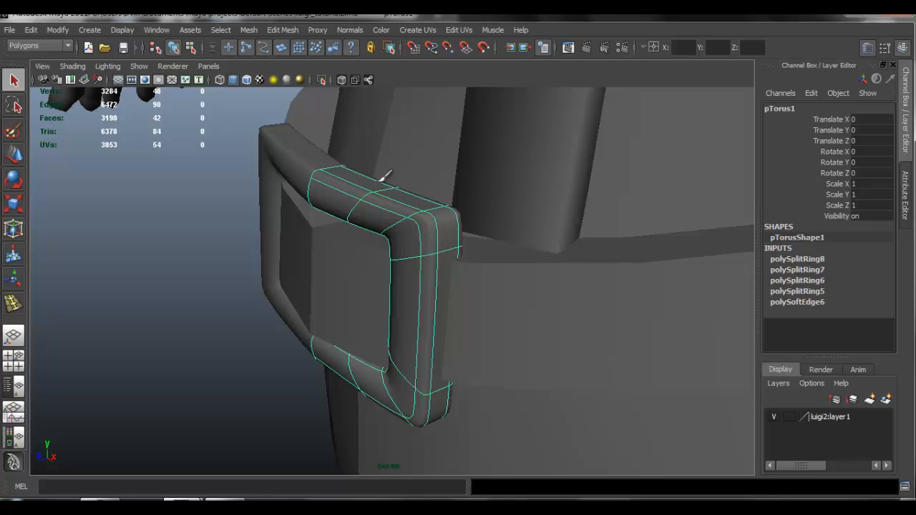
click(249, 29)
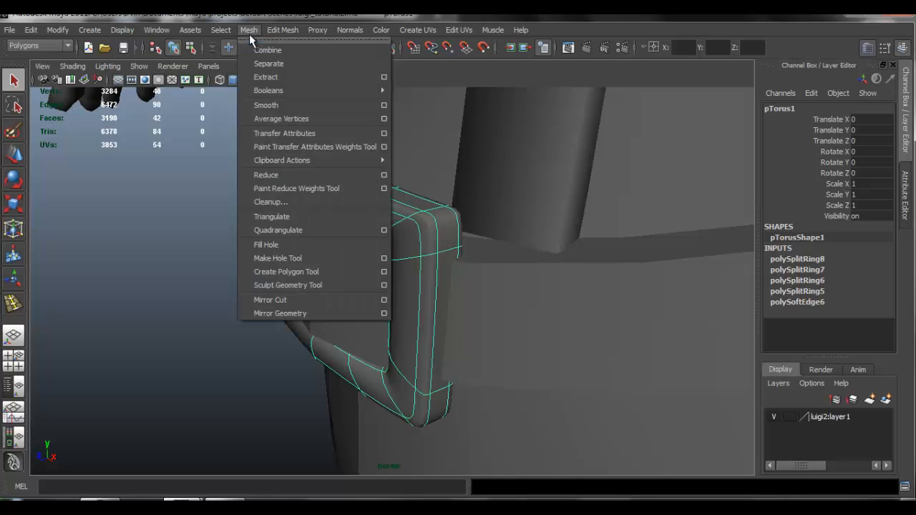
click(279, 104)
key(1)
Delete two lengthwise edge loops along the outer side of the smoothed buckle half with Delete Edge/Vertex
alt+drag(415, 240, 425, 221)
click(133, 333)
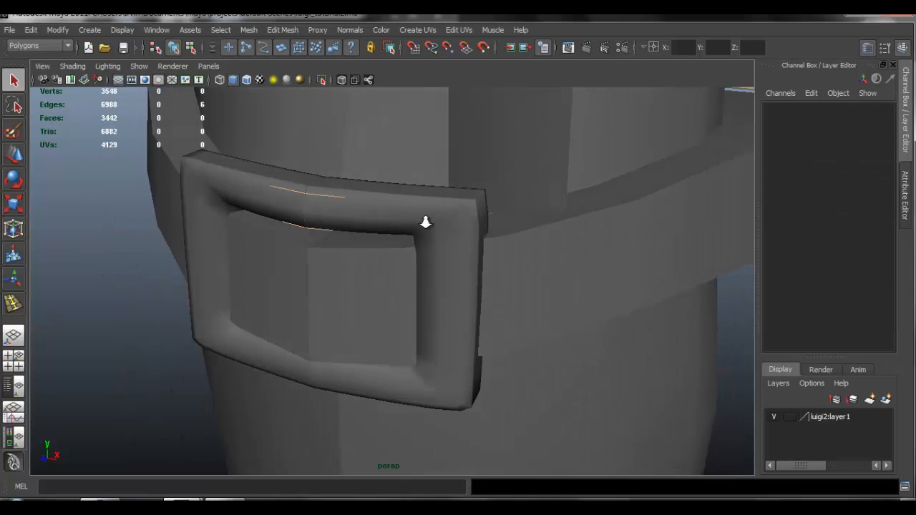
alt+right_drag(425, 221, 529, 210)
scroll(490, 201, down, 4)
click(504, 192)
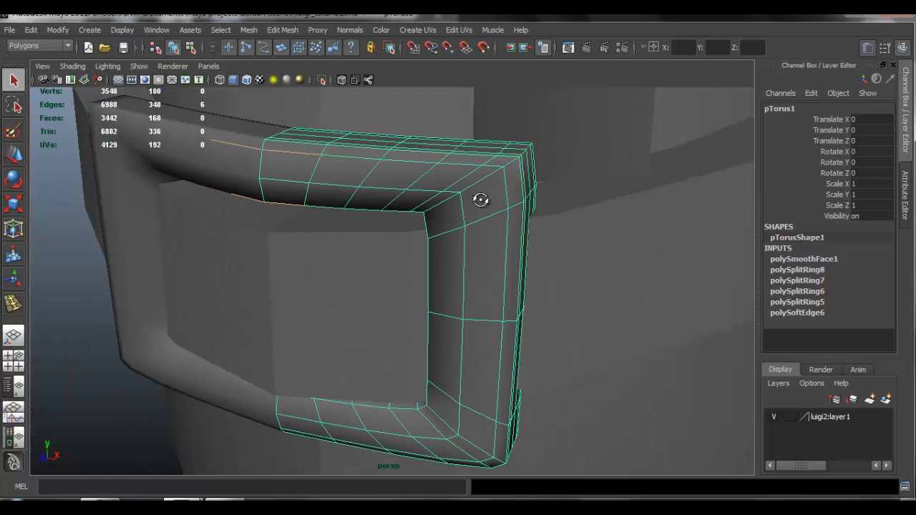
alt+drag(480, 200, 481, 205)
right_drag(481, 205, 458, 177)
alt+drag(459, 174, 425, 182)
double_click(490, 185)
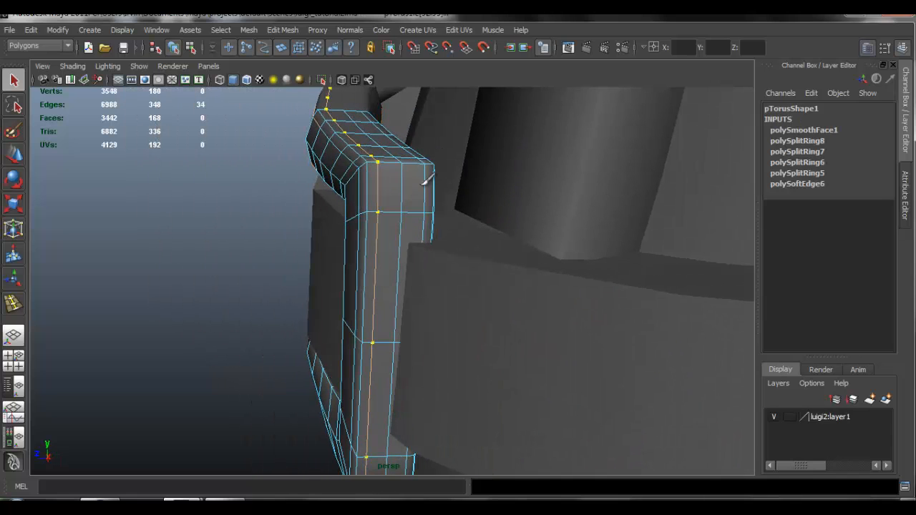
click(299, 31)
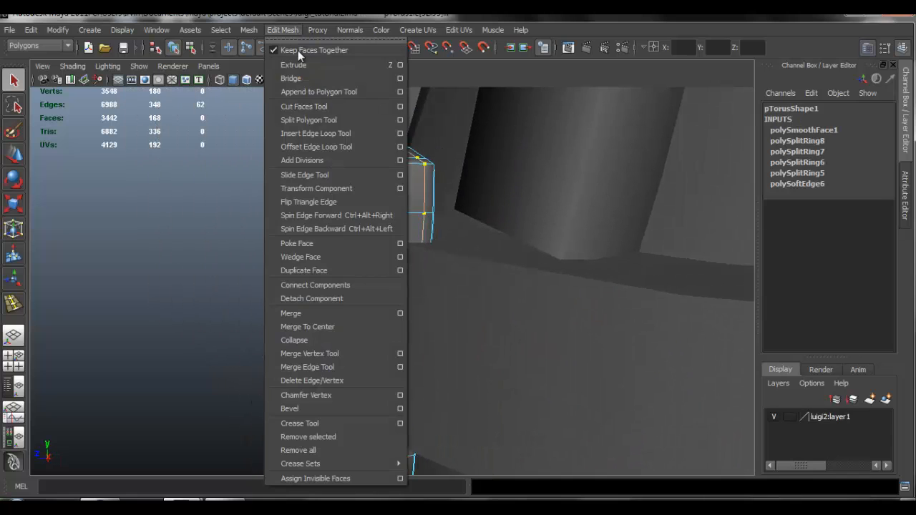
click(346, 380)
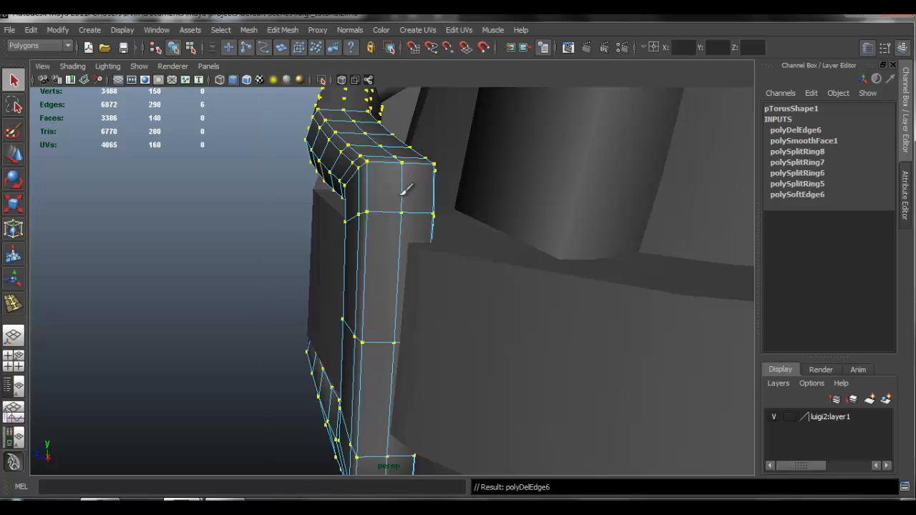
Delete the surplus crosswise edge loops near the corners of the buckle half's lower and upper bars, and return to object mode
click(408, 184)
alt+middle_drag(369, 263, 393, 240)
alt+drag(393, 239, 501, 229)
alt+drag(474, 321, 512, 330)
shift+click(418, 359)
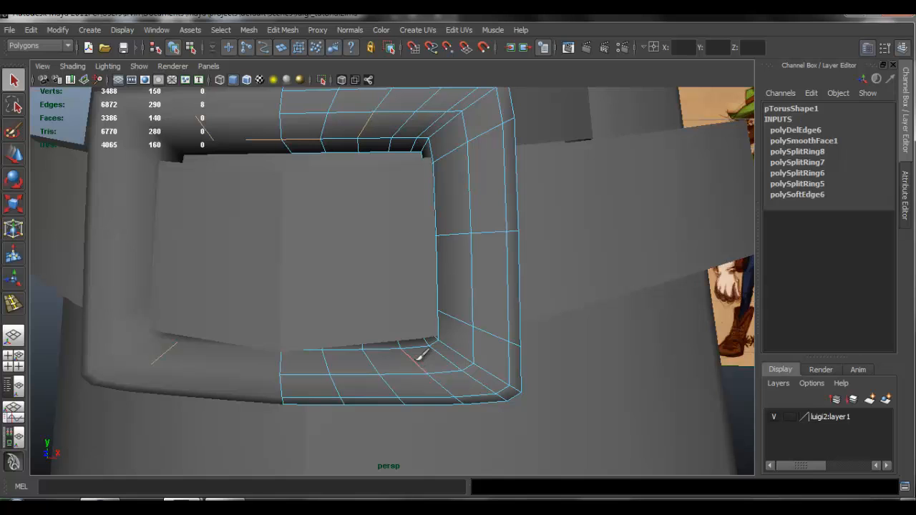
alt+drag(420, 368, 446, 228)
key(Delete)
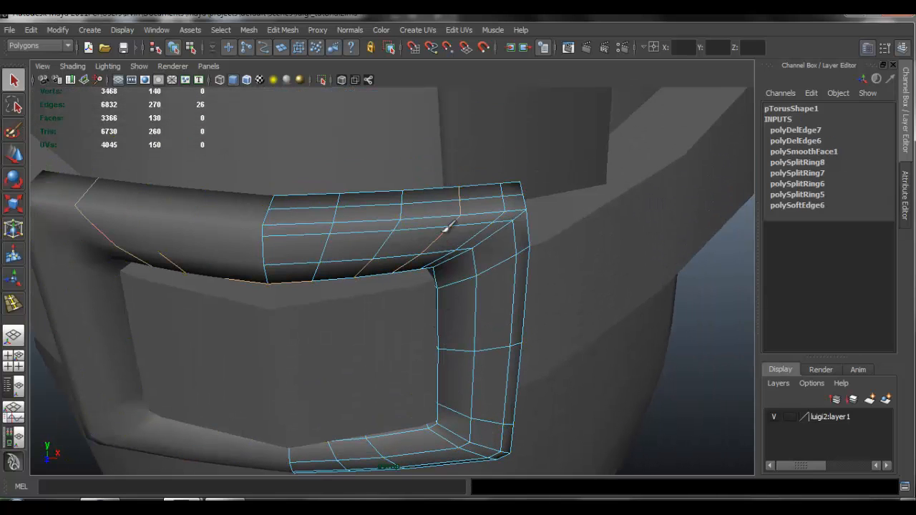
key(Delete)
alt+drag(511, 303, 491, 272)
alt+right_drag(490, 273, 397, 229)
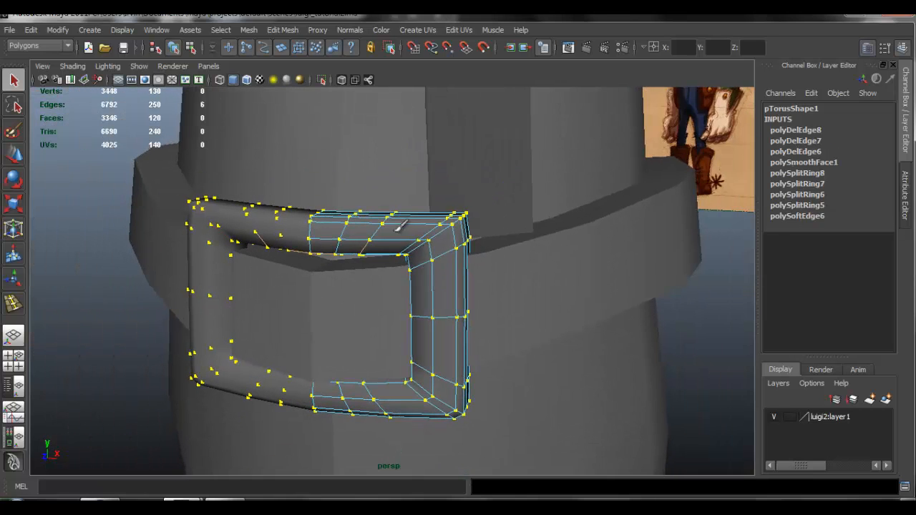
click(325, 237)
click(99, 326)
Examine the cleaned-up buckle and its upper bar edges against the belt from several angles
mouse_move(432, 280)
alt+mouse_down()
mouse_move(377, 292)
mouse_move(270, 251)
mouse_move(466, 260)
mouse_move(434, 250)
mouse_move(422, 290)
alt+mouse_up()
alt+right_drag(422, 290, 476, 319)
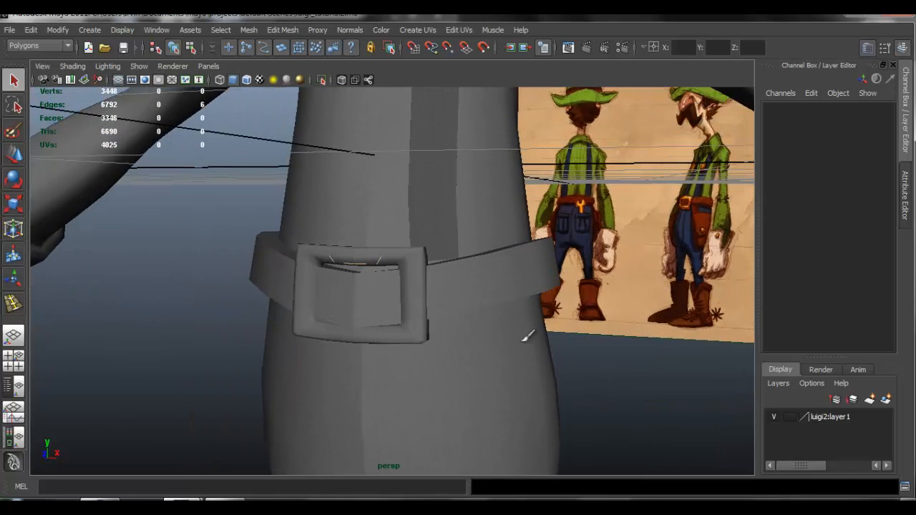
alt+drag(526, 336, 404, 286)
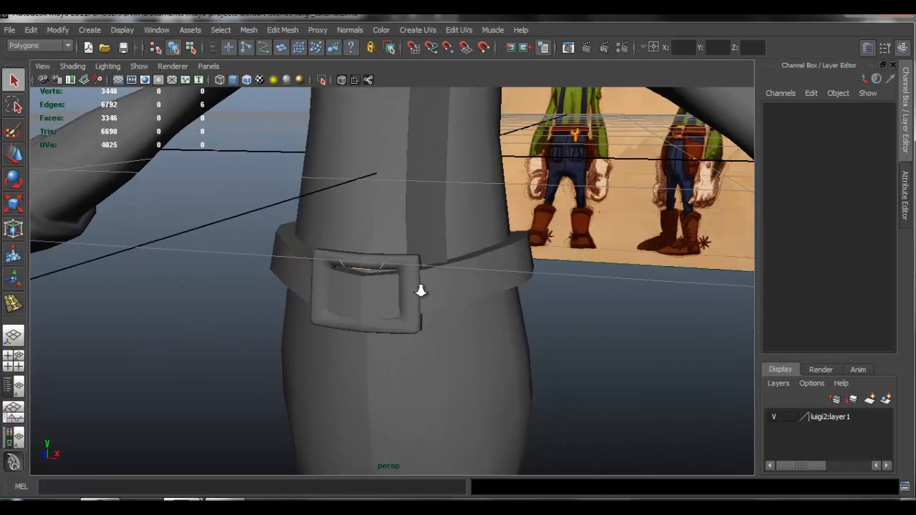
alt+right_drag(421, 290, 458, 304)
click(399, 243)
right_drag(349, 236, 349, 215)
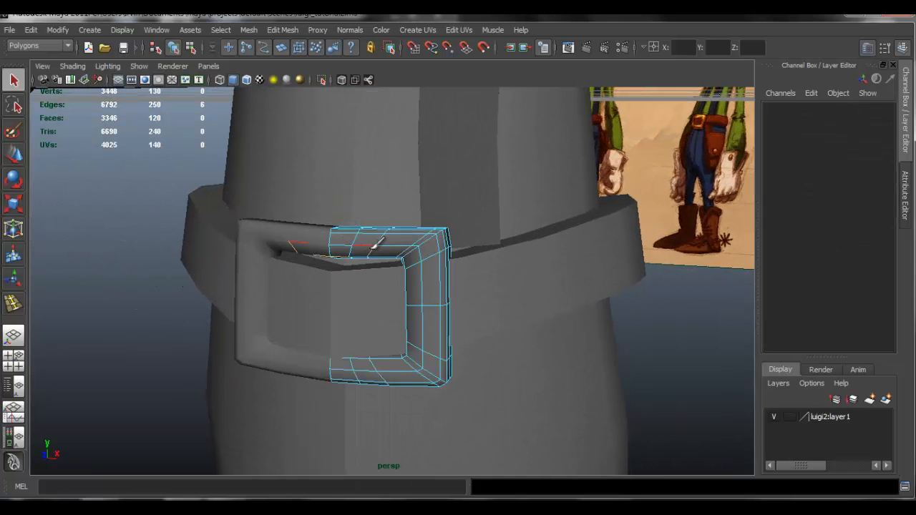
double_click(372, 245)
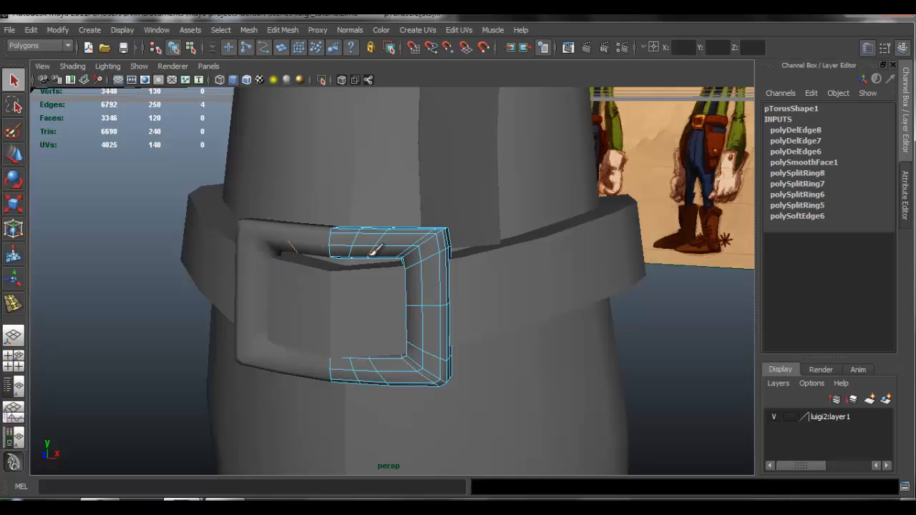
right_drag(392, 243, 430, 219)
click(660, 319)
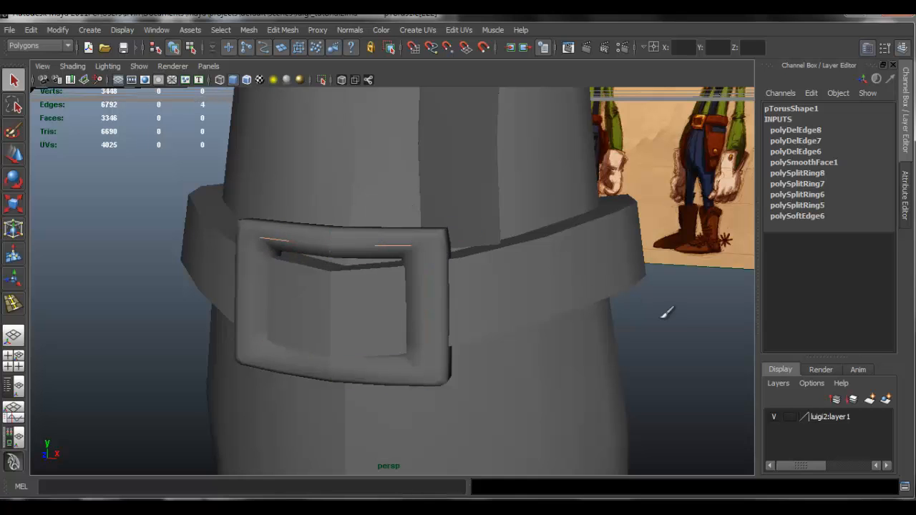
alt+right_drag(417, 268, 362, 249)
alt+drag(362, 249, 515, 251)
alt+right_drag(516, 251, 423, 233)
alt+drag(422, 232, 402, 210)
alt+drag(391, 287, 333, 278)
alt+right_drag(579, 319, 630, 322)
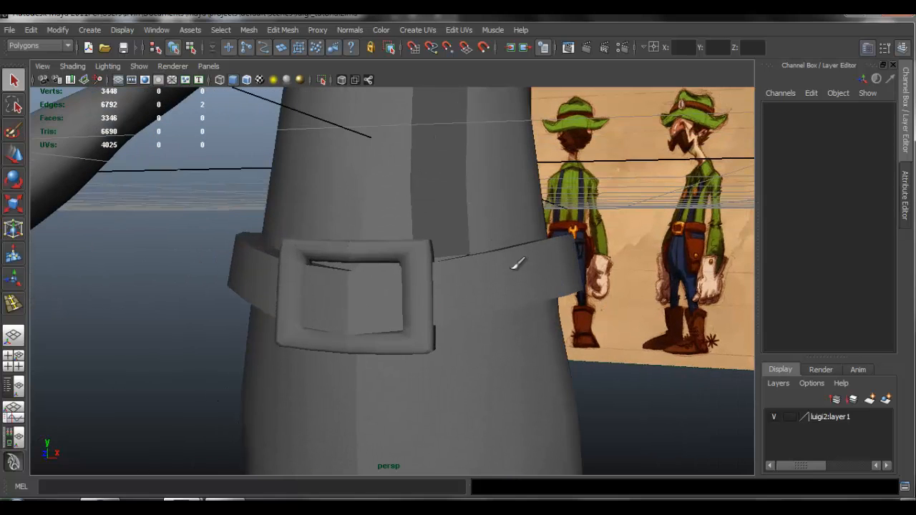
Select the belt's upper and lower border edge loops and open the bevel options
click(516, 264)
alt+drag(512, 261, 463, 256)
alt+right_drag(463, 256, 501, 279)
alt+drag(501, 279, 492, 245)
right_drag(491, 246, 479, 218)
double_click(506, 221)
alt+drag(506, 220, 487, 284)
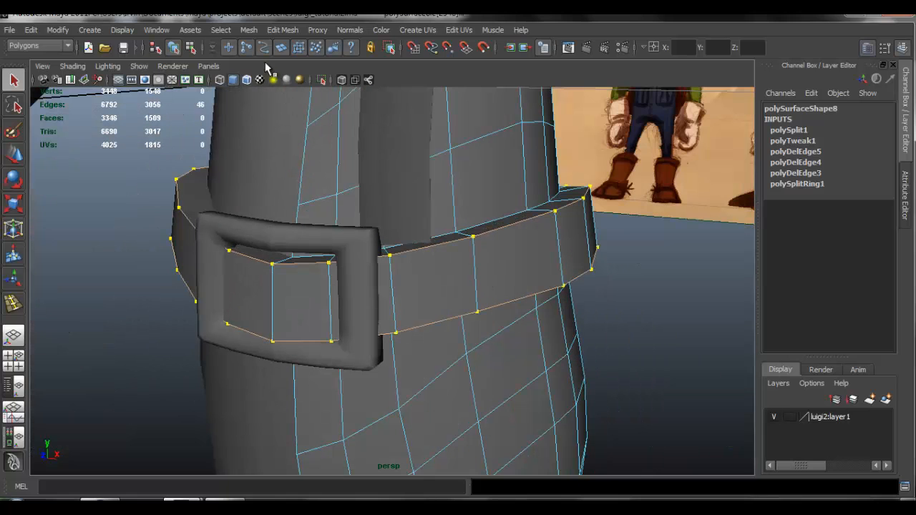
click(283, 29)
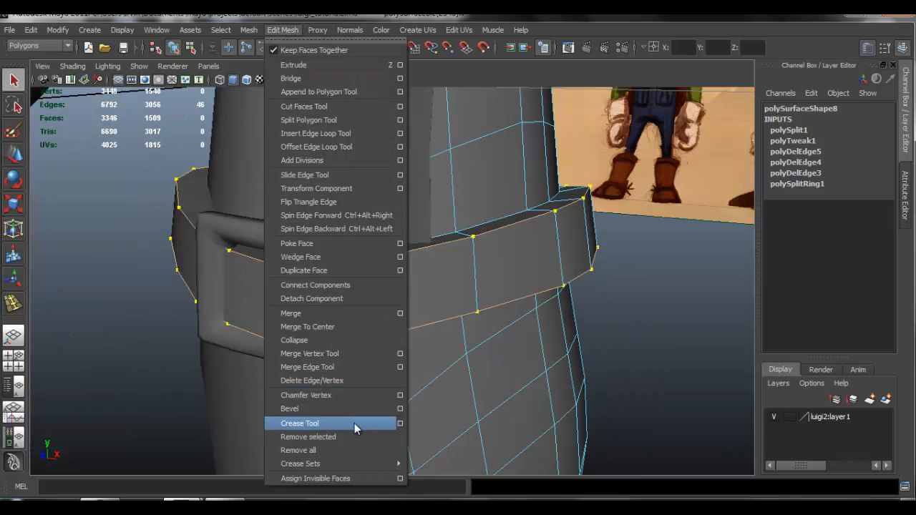
click(401, 412)
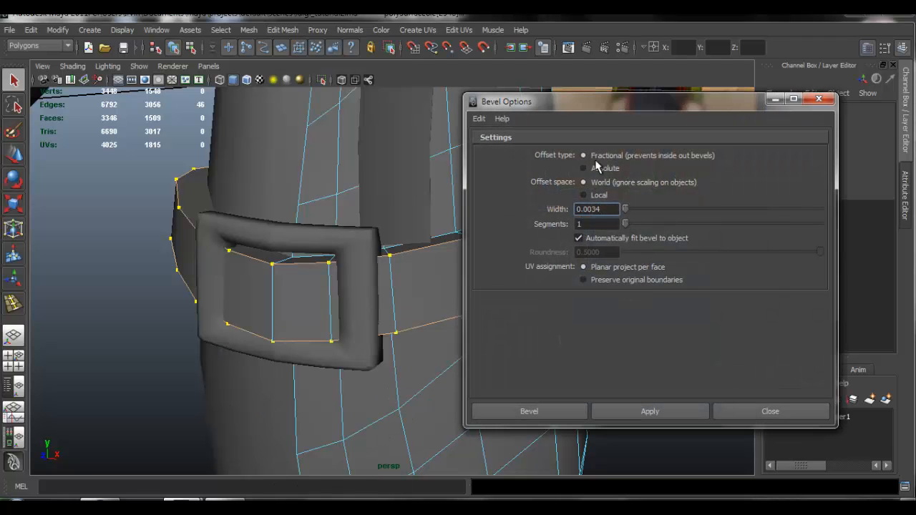
Try to bevel the belt's border edges with a width of 0.0034
drag(554, 101, 596, 104)
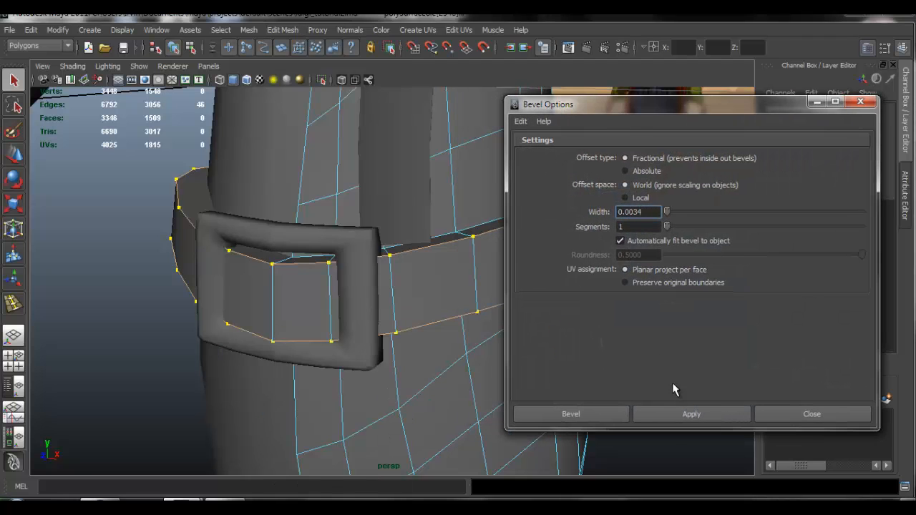
alt+drag(399, 287, 415, 255)
key(ctrl+z)
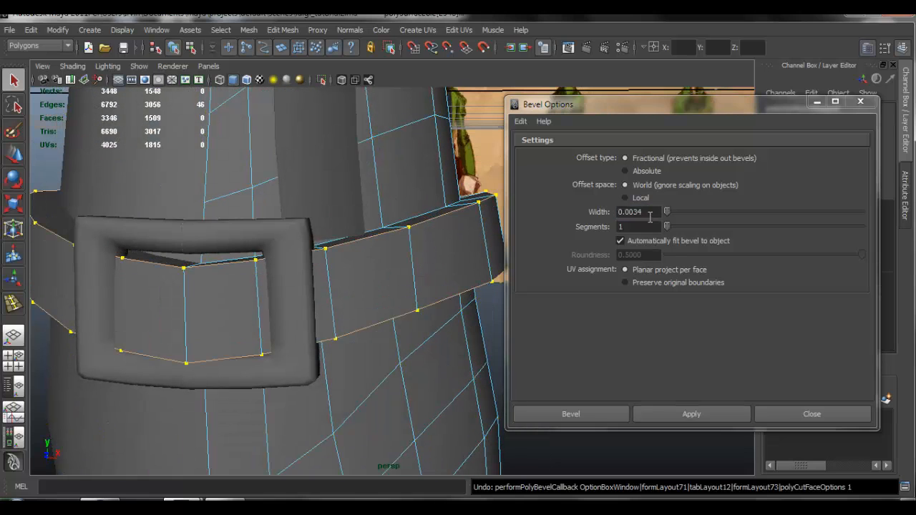
Bevel the belt's upper and lower border edges with a width of 0.0014 and 1 segment
click(640, 211)
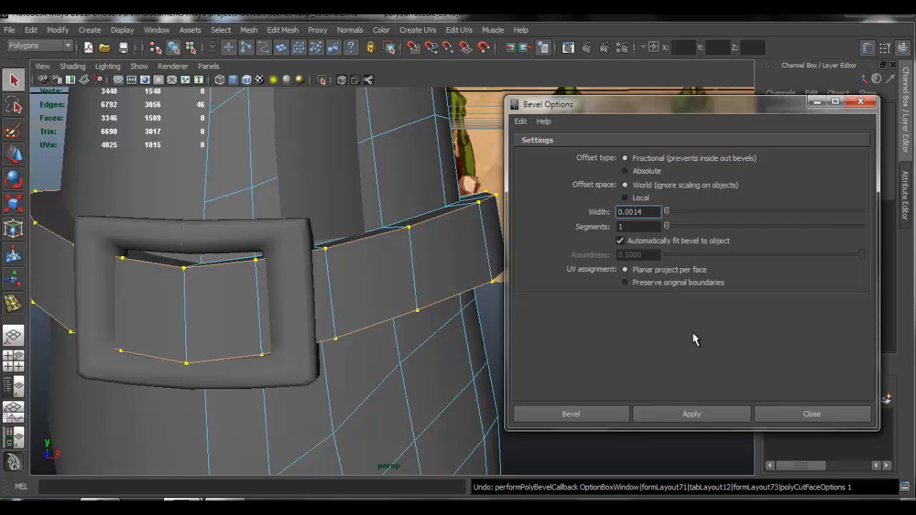
click(692, 415)
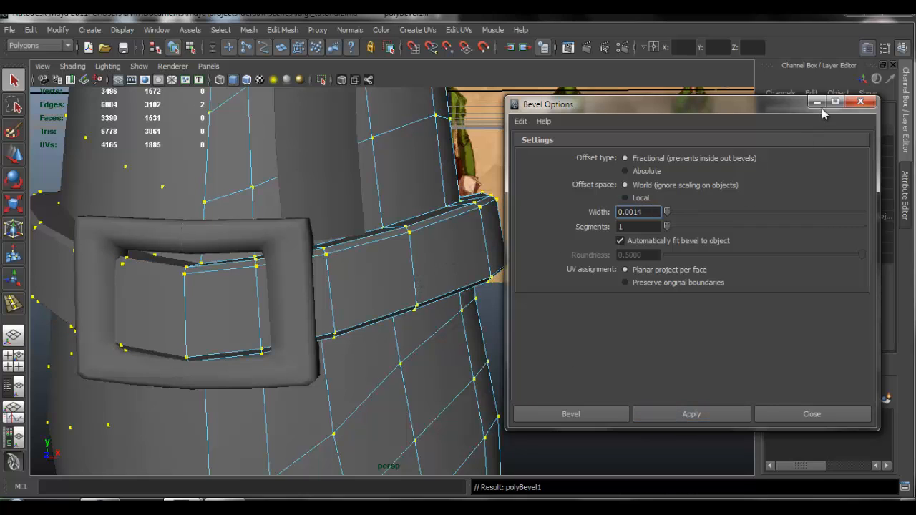
click(860, 101)
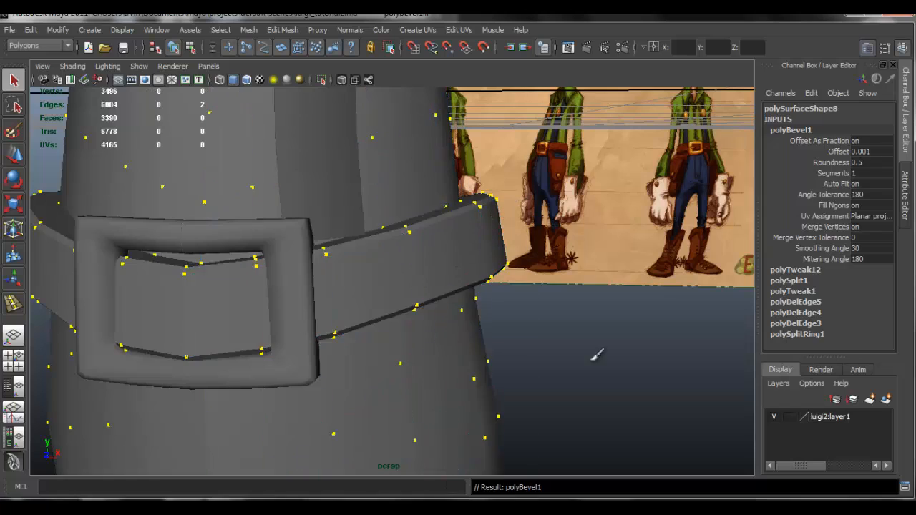
click(513, 278)
Inspect the bevelled belt and buckle on the body from near and far
alt+drag(512, 279, 459, 278)
alt+right_drag(551, 280, 450, 270)
alt+drag(448, 268, 465, 259)
alt+right_drag(429, 259, 311, 258)
alt+middle_drag(404, 229, 438, 152)
alt+drag(424, 215, 421, 267)
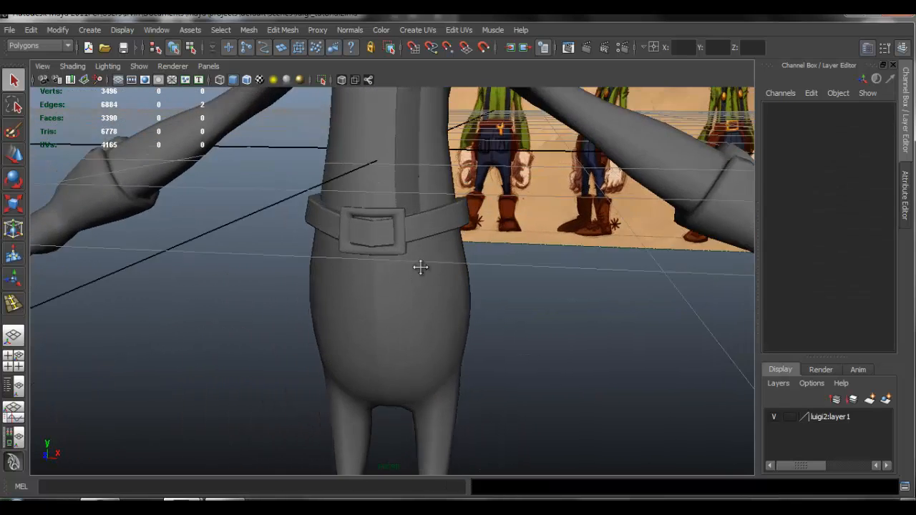
alt+middle_drag(422, 268, 420, 292)
alt+right_drag(430, 286, 556, 286)
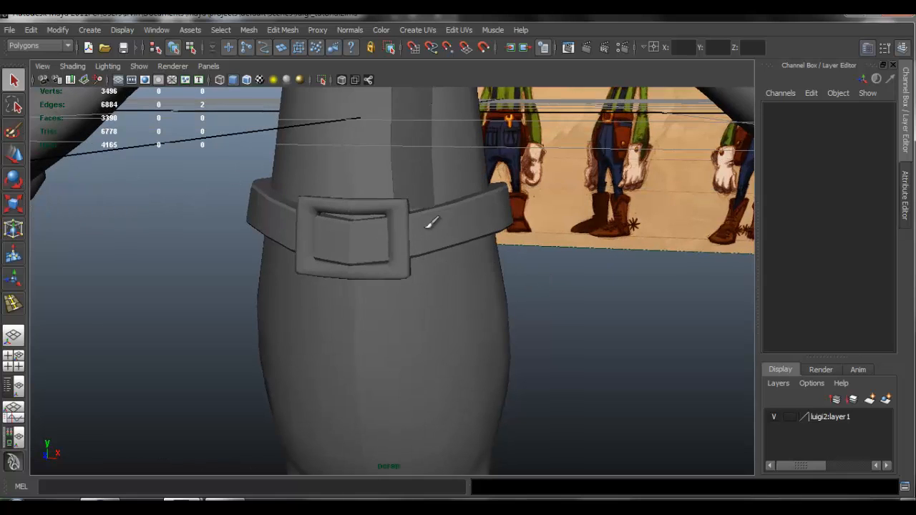
alt+drag(394, 226, 405, 205)
Scale the original buckle half down vertically so its bars sit closer to the belt strap's edges
click(405, 204)
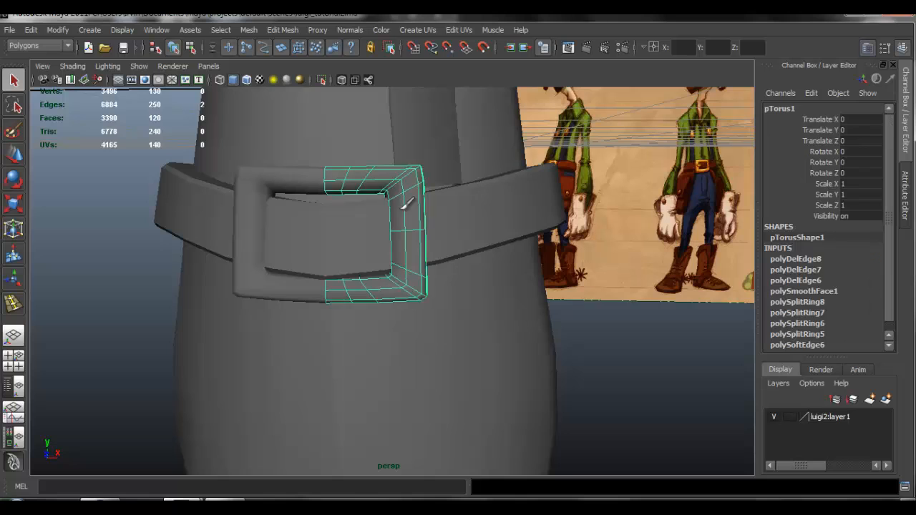
alt+middle_drag(405, 203, 425, 261)
alt+right_drag(426, 261, 508, 273)
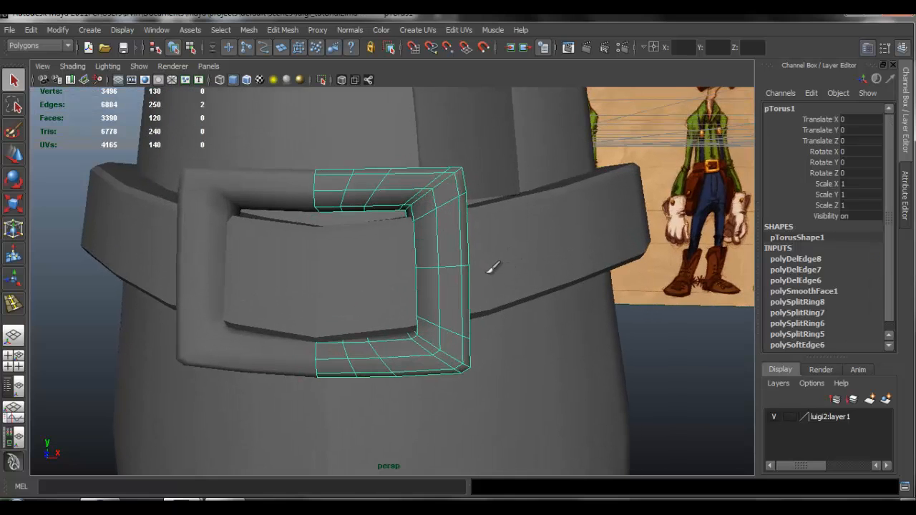
key(r)
drag(321, 148, 334, 179)
key(w)
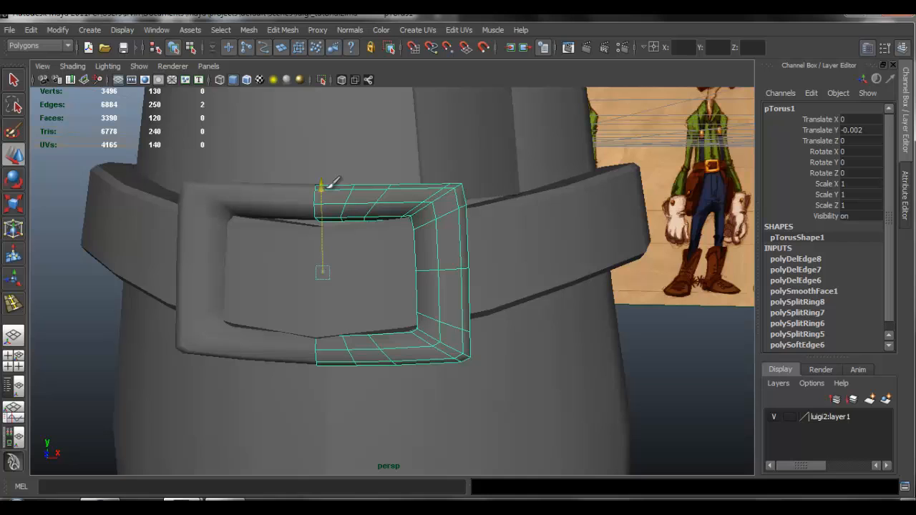
key(ctrl+z)
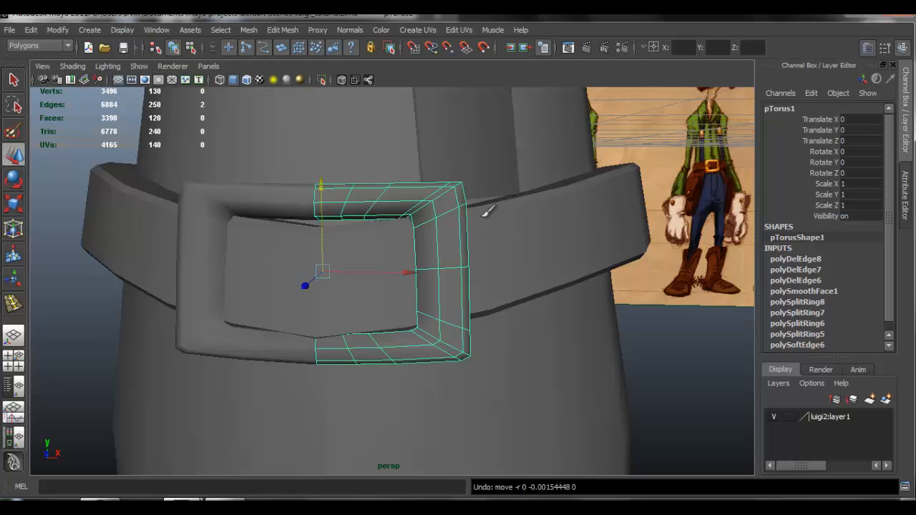
click(688, 339)
Create a polygon cube and scale it uniformly to 0.088
alt+right_drag(415, 261, 243, 229)
alt+drag(308, 230, 343, 230)
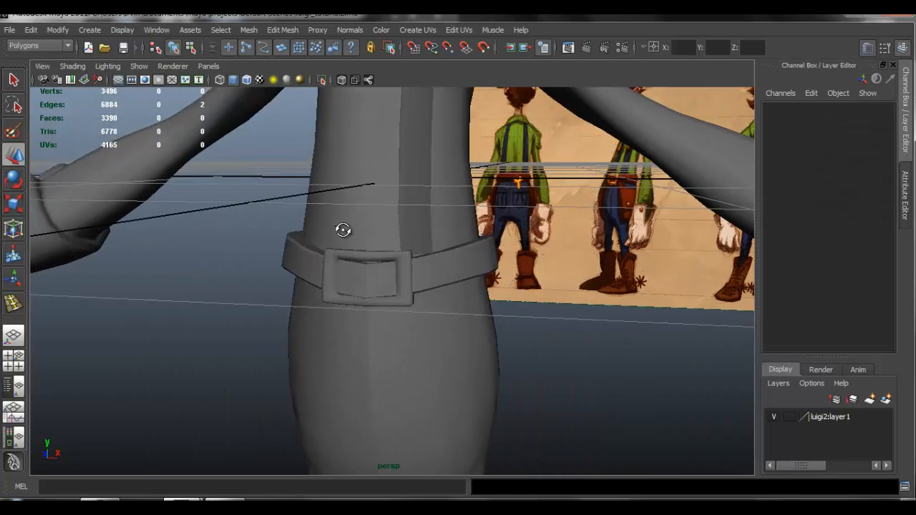
alt+right_drag(400, 240, 267, 229)
alt+drag(382, 227, 359, 220)
click(91, 31)
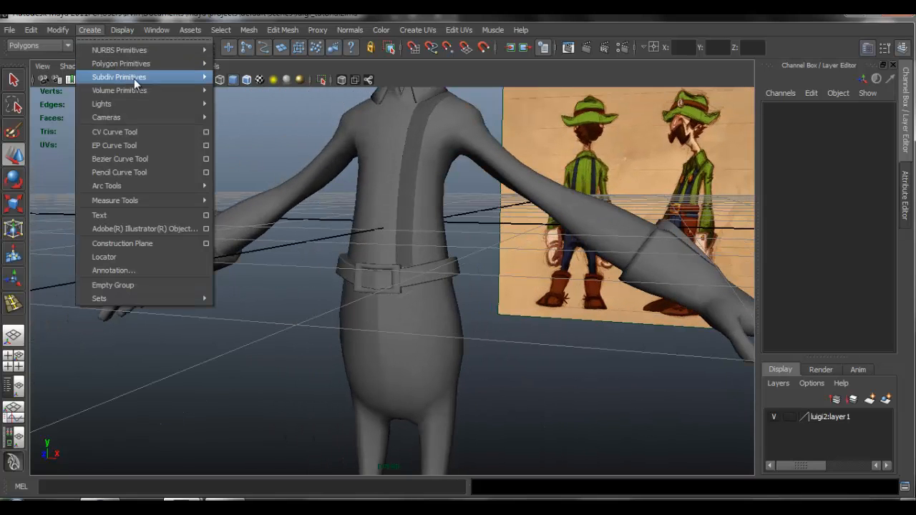
mouse_move(179, 64)
click(260, 84)
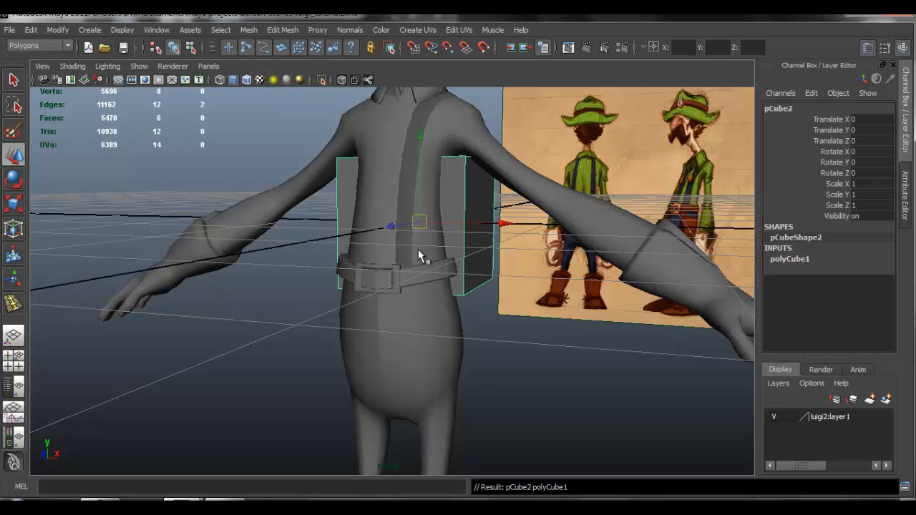
alt+drag(420, 205, 320, 264)
key(r)
drag(363, 240, 266, 210)
Move the small cube in front of the buckle at Y -0.275, Z 1.11 and display it with smooth preview
key(f)
alt+drag(461, 281, 318, 180)
key(w)
drag(389, 136, 432, 267)
mouse_move(431, 267)
alt+right_down()
mouse_move(405, 307)
mouse_move(415, 256)
mouse_move(419, 262)
alt+right_up()
key(3)
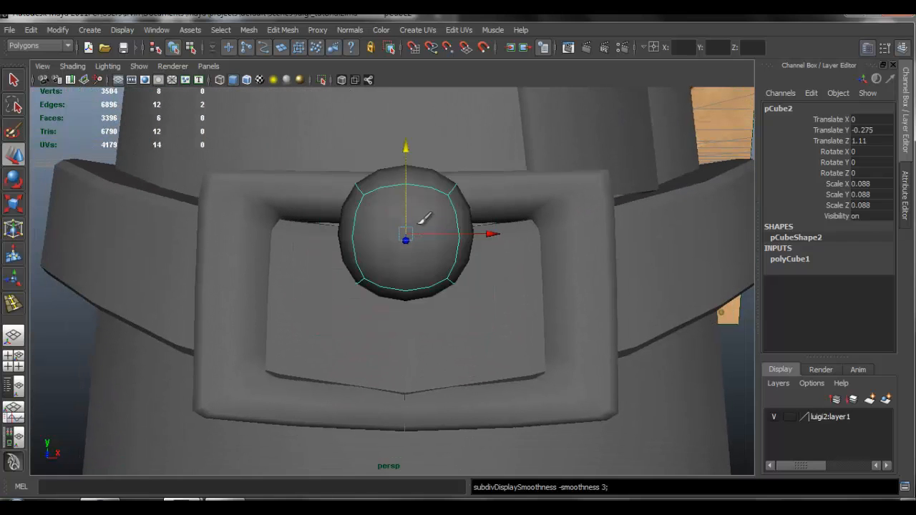
Flatten the smoothed cube vertically and move it to the buckle's left side at X -0.074, Y -0.325
key(r)
drag(408, 112, 416, 167)
drag(531, 228, 360, 209)
drag(277, 148, 280, 239)
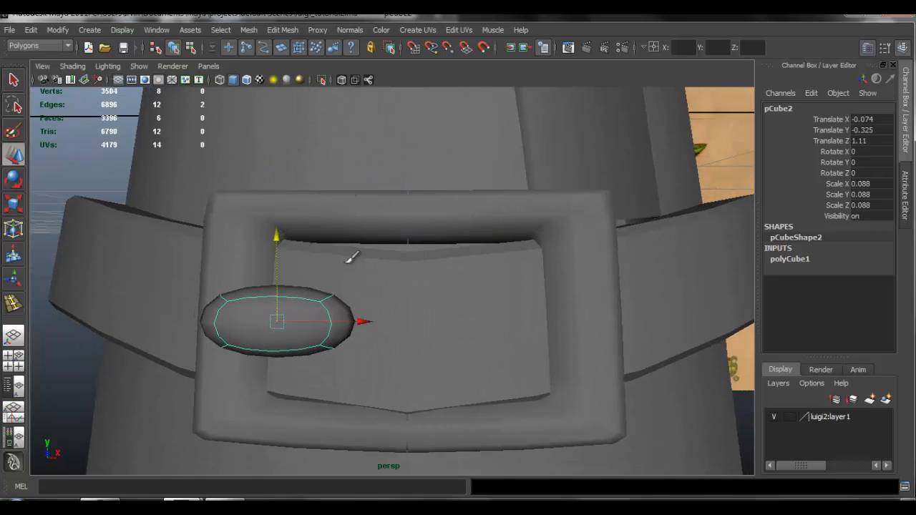
Push the buckle prong back to Z 0.966 and scale it uniformly to 0.148
alt+drag(348, 261, 414, 223)
key(f)
alt+right_drag(450, 256, 429, 290)
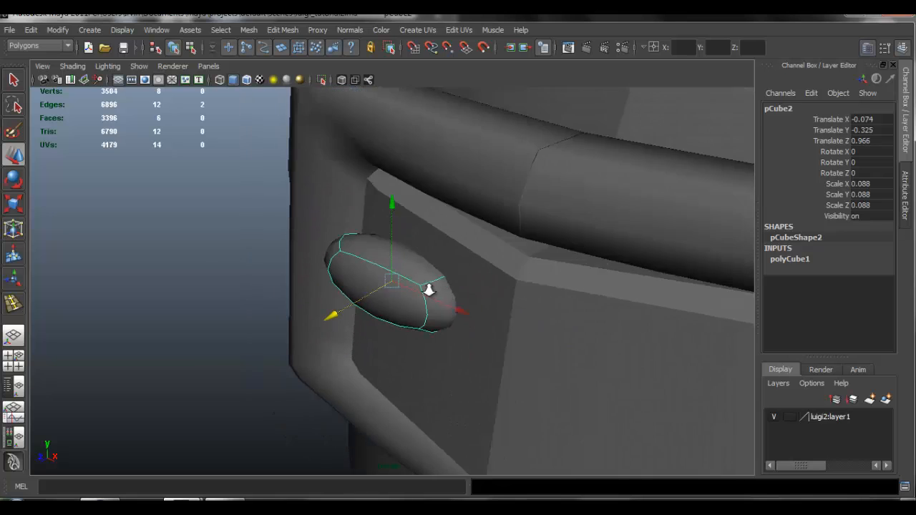
alt+drag(429, 290, 409, 292)
key(r)
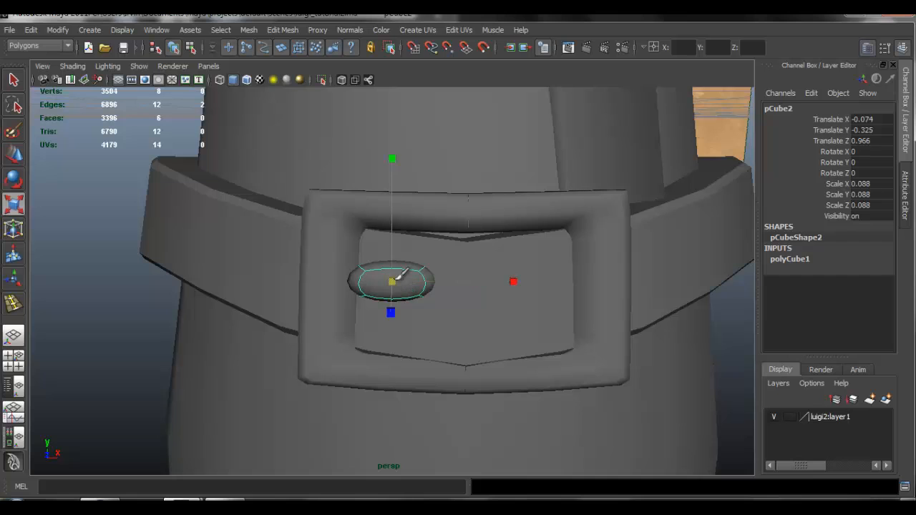
middle_drag(438, 273, 446, 268)
Move the prong to X -0.065, Y -0.335, Z 0.969 and rotate it to -10.159 on Y to follow the buckle's curve
key(w)
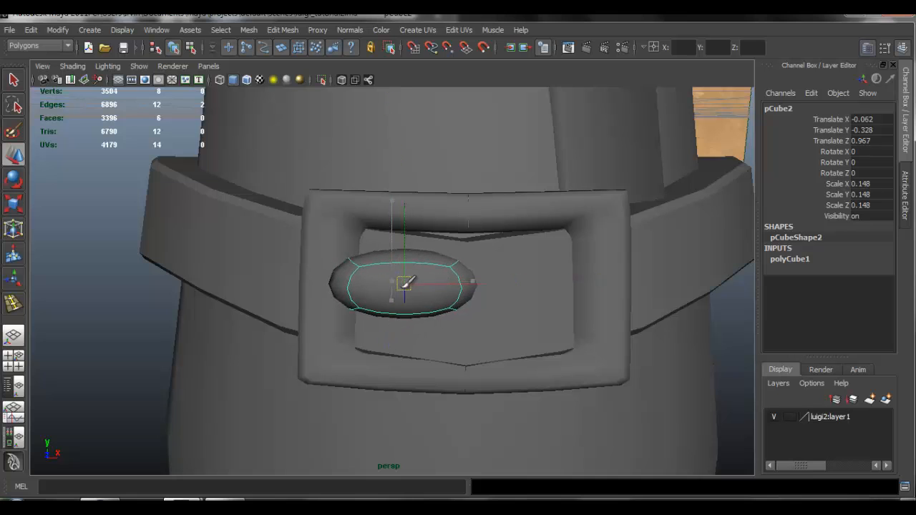
drag(405, 283, 405, 295)
mouse_move(406, 295)
alt+right_down()
mouse_move(310, 256)
mouse_move(476, 284)
mouse_move(400, 290)
alt+right_up()
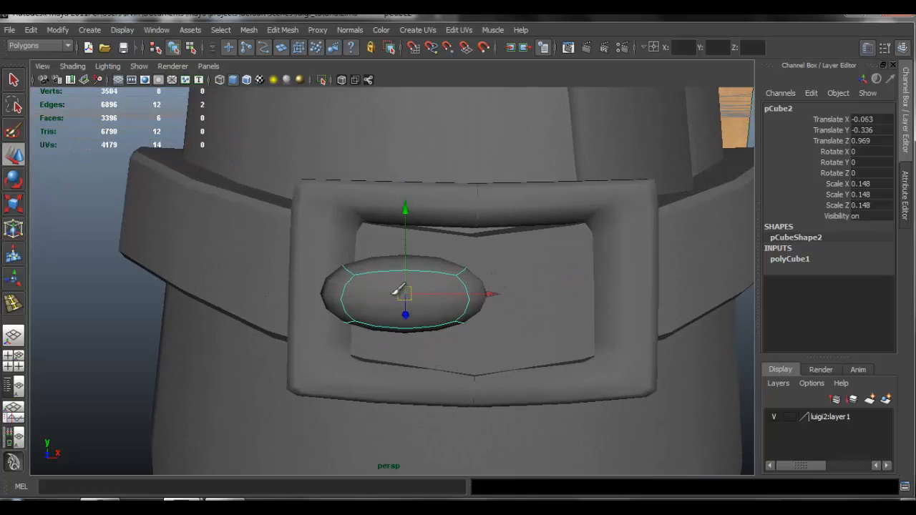
alt+drag(405, 289, 481, 333)
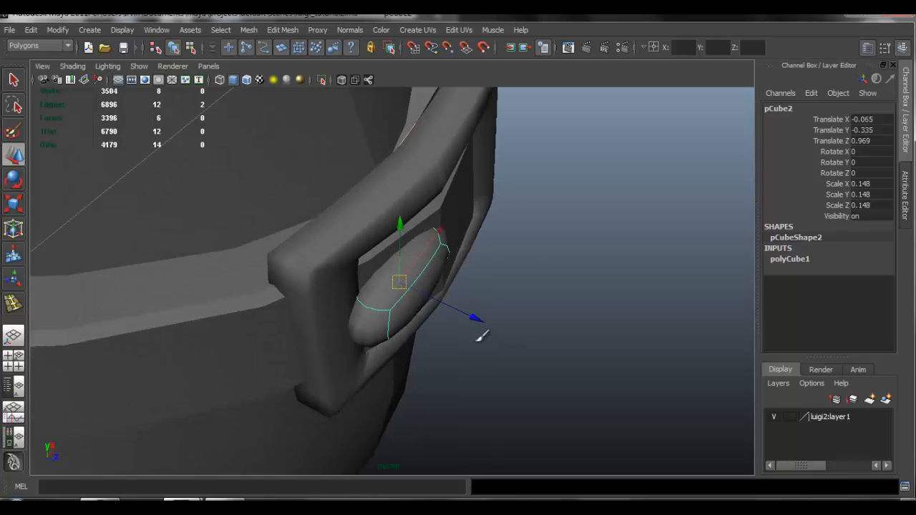
key(e)
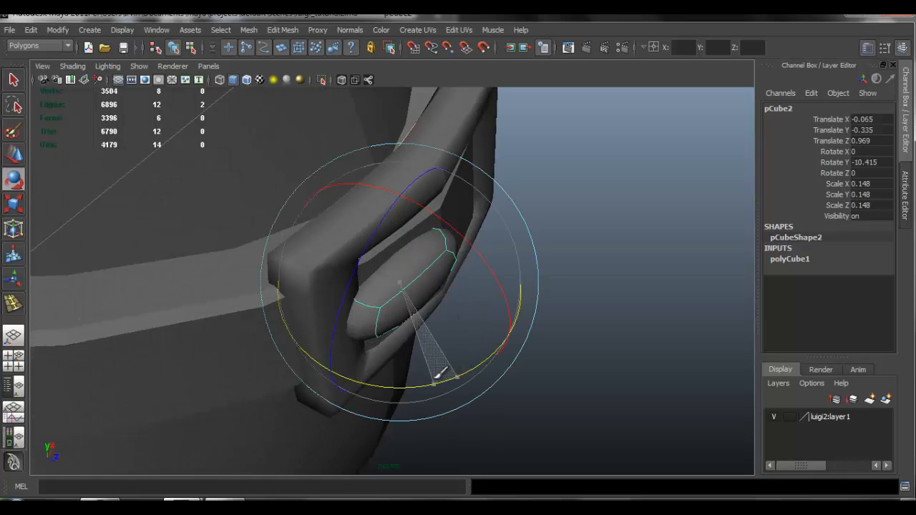
alt+drag(479, 303, 444, 256)
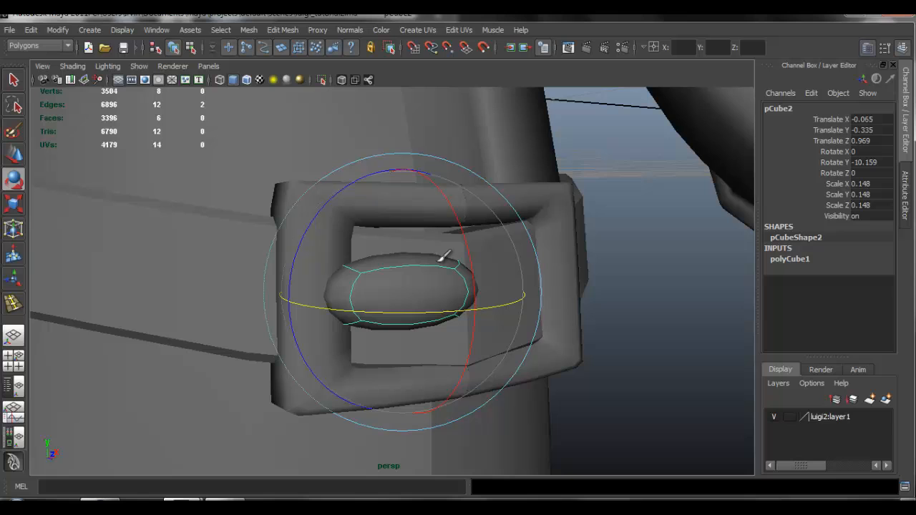
Apply a Smooth operation to the prong mesh and clear the selection
click(249, 29)
click(268, 105)
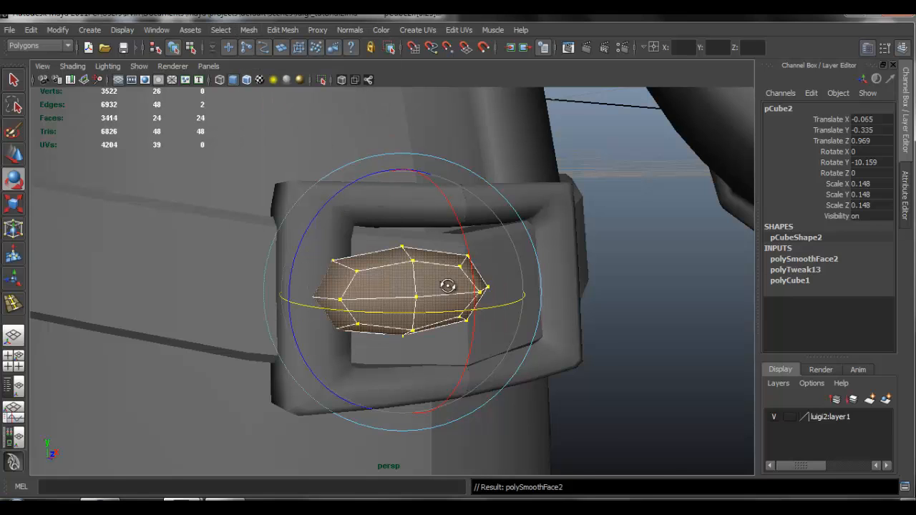
click(688, 271)
Examine the belt buckle on the whole character against the reference drawing, from the waist down to the boots
alt+drag(483, 291, 433, 271)
alt+right_drag(432, 270, 172, 240)
alt+right_drag(336, 239, 301, 242)
alt+middle_drag(414, 268, 405, 205)
alt+drag(405, 205, 423, 211)
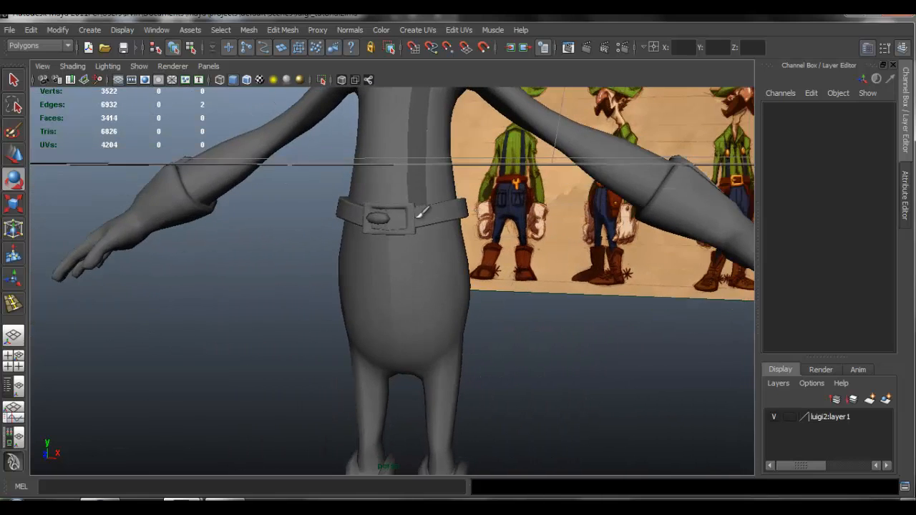
alt+middle_drag(423, 211, 417, 257)
mouse_move(416, 258)
alt+right_down()
mouse_move(619, 299)
mouse_move(593, 276)
mouse_move(296, 237)
mouse_move(436, 237)
mouse_move(376, 230)
mouse_move(419, 241)
alt+right_up()
alt+drag(419, 241, 468, 364)
alt+middle_drag(468, 364, 486, 303)
scroll(446, 256, up, 5)
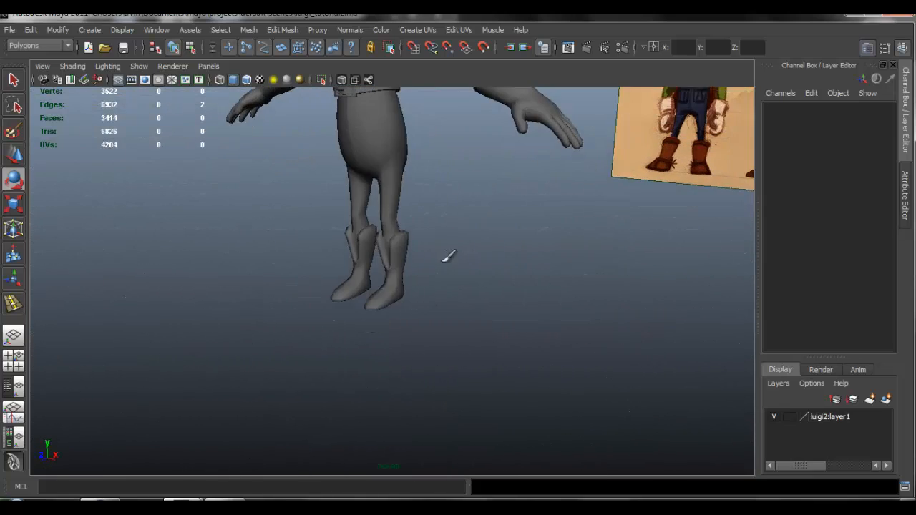
Select the character's body mesh and pick a side face of the boot at the instep in face mode
scroll(431, 264, up, 3)
click(437, 280)
scroll(534, 309, up, 3)
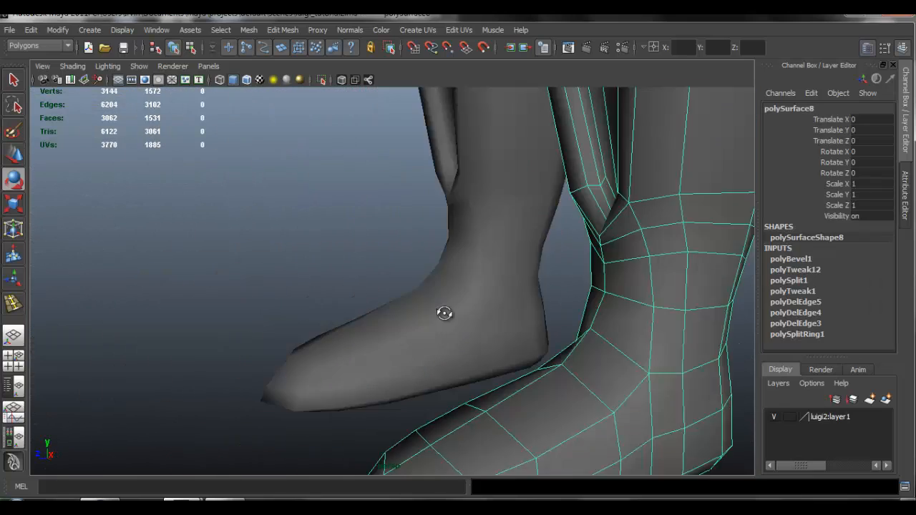
alt+middle_drag(444, 312, 439, 281)
right_drag(476, 283, 454, 333)
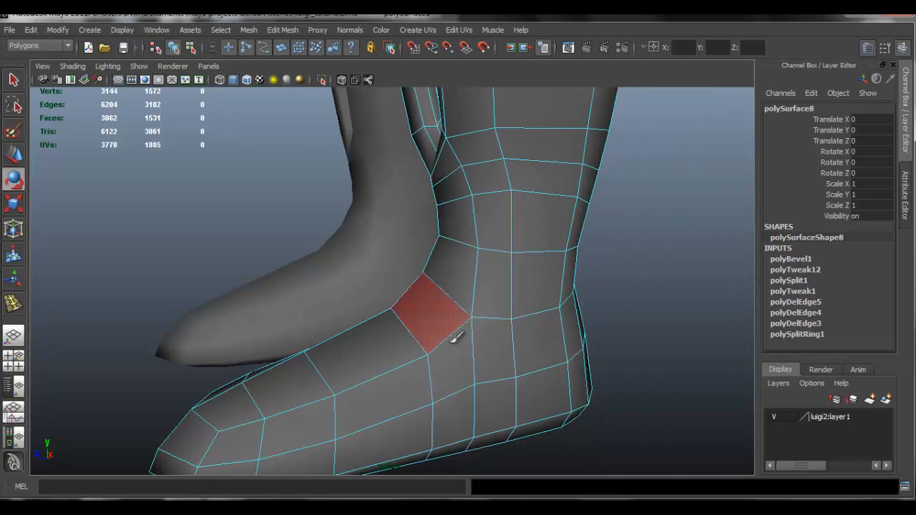
drag(454, 334, 454, 321)
key(e)
key(q)
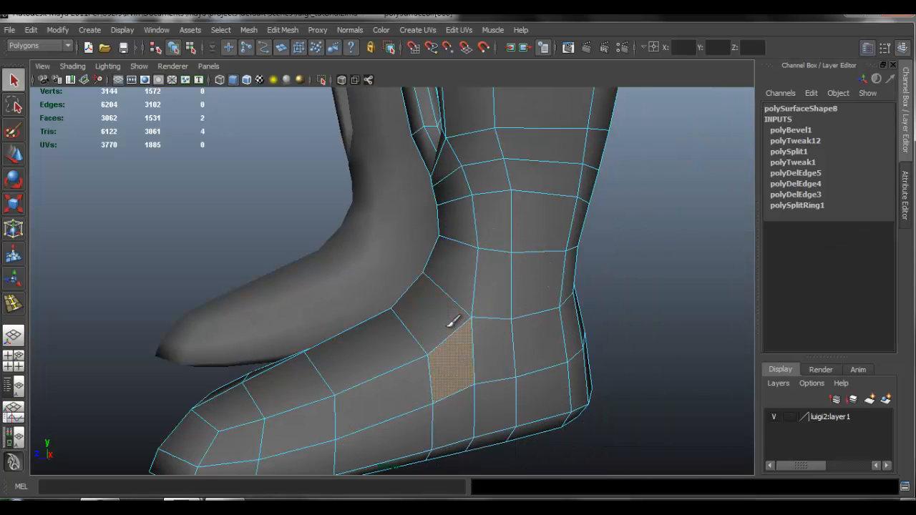
shift+double_click(453, 322)
alt+right_drag(552, 338, 417, 293)
alt+middle_drag(417, 294, 396, 310)
alt+right_drag(396, 310, 425, 303)
mouse_move(504, 299)
alt+mouse_down()
mouse_move(462, 297)
mouse_move(465, 307)
mouse_move(501, 304)
mouse_move(515, 292)
alt+mouse_up()
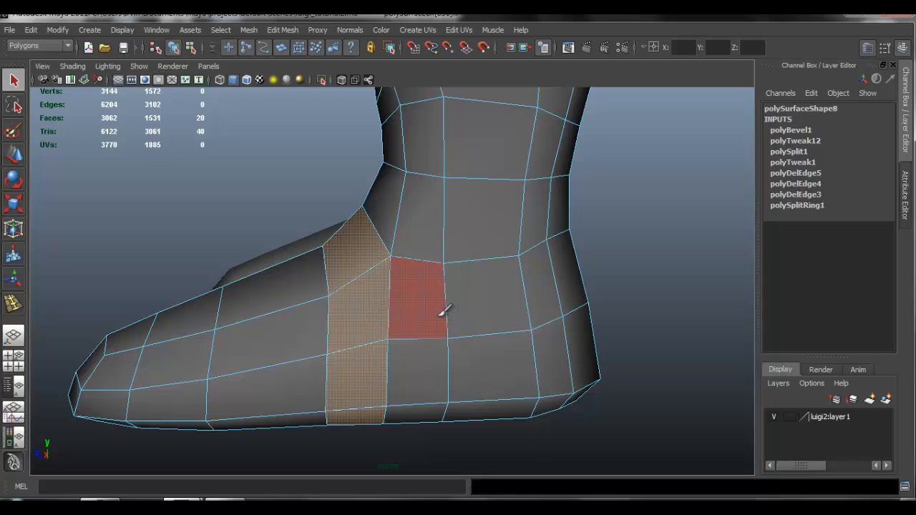
shift+double_click(420, 297)
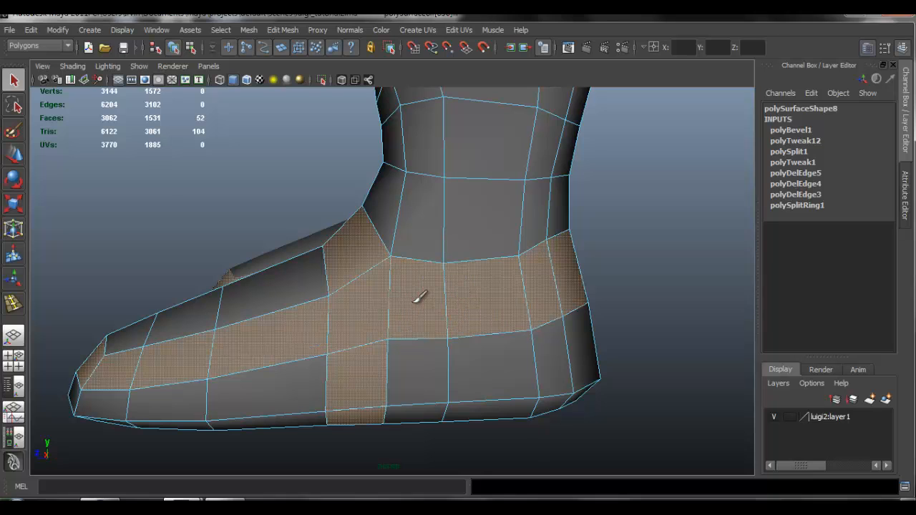
Select the face band around the boot's instep and the band around its heel, leaving out the middle sole faces
click(358, 275)
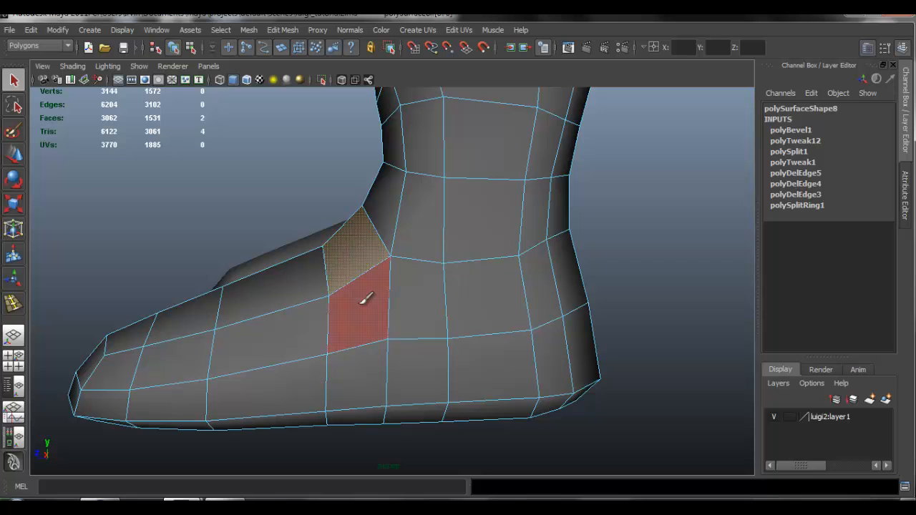
shift+double_click(365, 299)
shift+double_click(425, 296)
alt+drag(601, 301, 401, 292)
shift+double_click(276, 293)
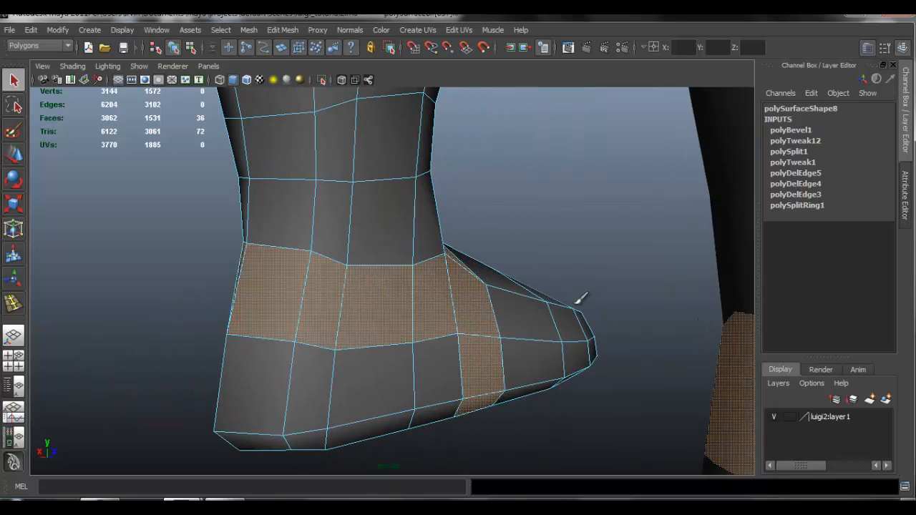
alt+drag(581, 297, 442, 278)
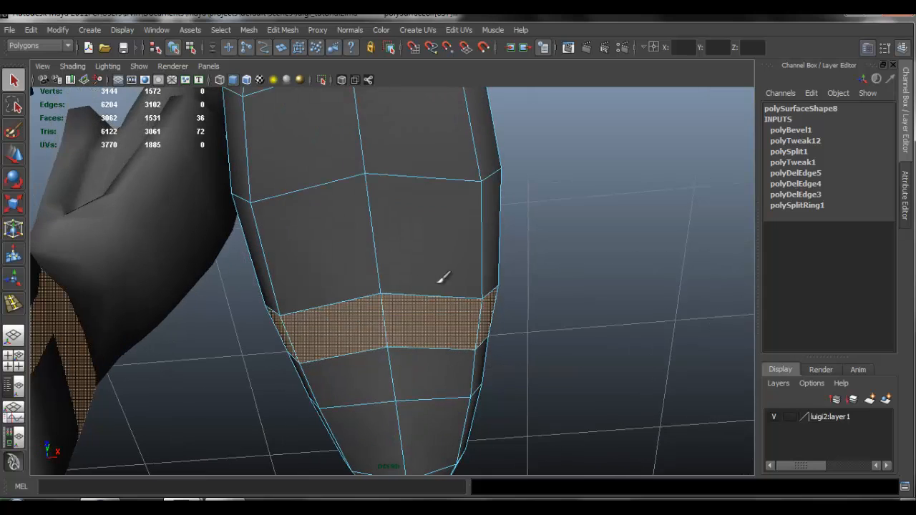
ctrl+click(429, 330)
ctrl+click(358, 317)
alt+drag(418, 314, 354, 208)
Extrude the selected boot faces outward to form a raised strap around the instep and heel
click(282, 29)
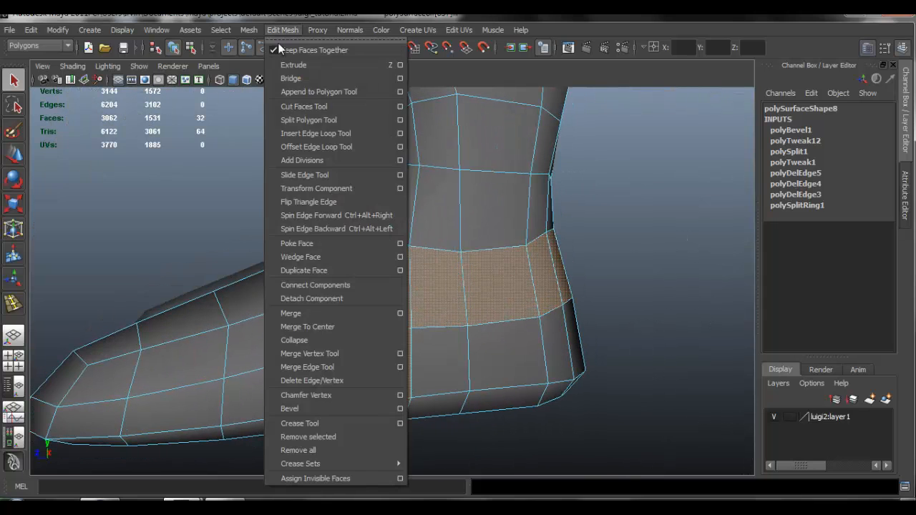
click(294, 62)
alt+drag(489, 306, 579, 260)
alt+drag(511, 308, 485, 262)
Select the strap's bottom end faces on both sides of the sole and scale them flat vertically
click(481, 267)
shift+click(285, 348)
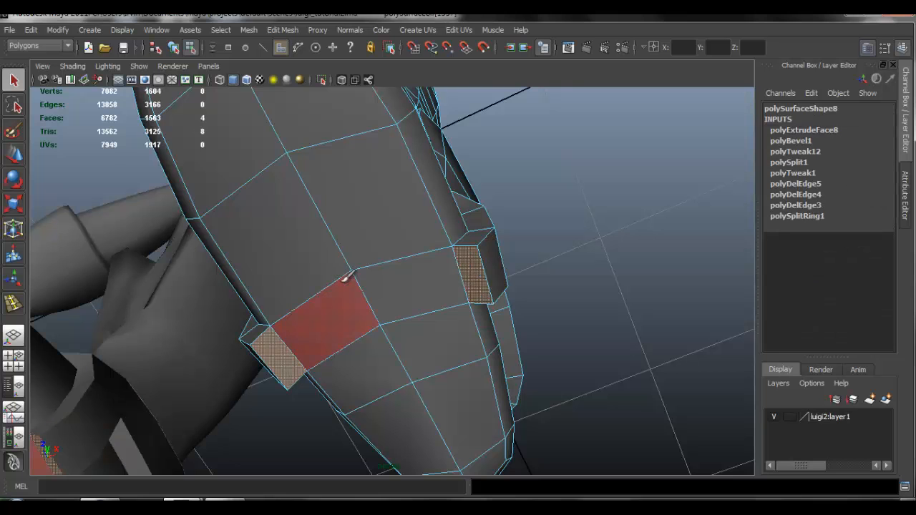
alt+drag(346, 280, 372, 362)
alt+middle_drag(374, 356, 383, 342)
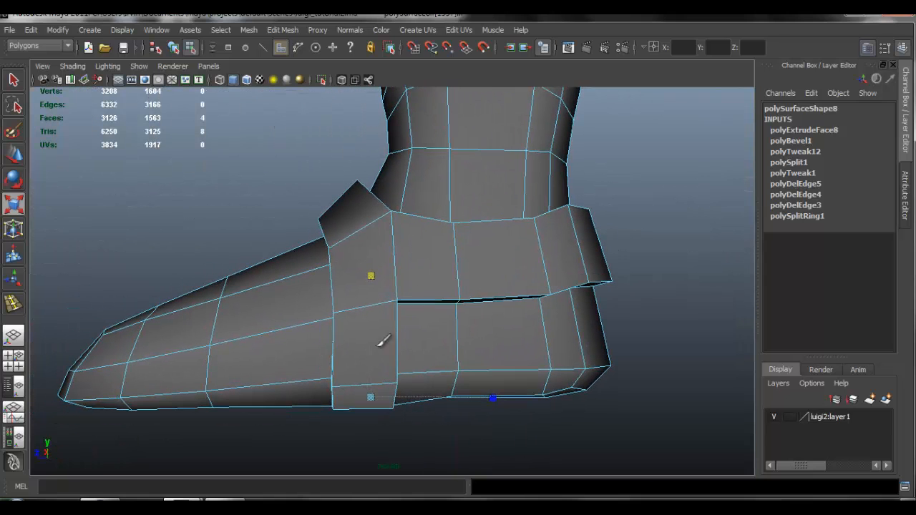
drag(374, 305, 375, 305)
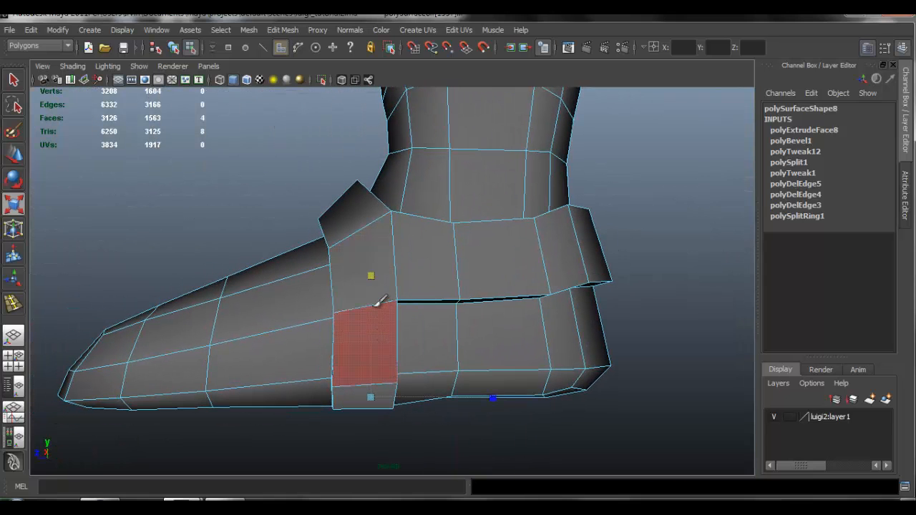
Select the heel's underside faces with the strap's bottom ends, flatten them vertically and move them slightly down
alt+drag(508, 345, 507, 308)
mouse_move(342, 289)
mouse_down()
mouse_move(351, 358)
mouse_move(401, 286)
mouse_move(575, 302)
mouse_move(489, 356)
mouse_move(450, 356)
mouse_move(512, 370)
mouse_move(500, 333)
mouse_up()
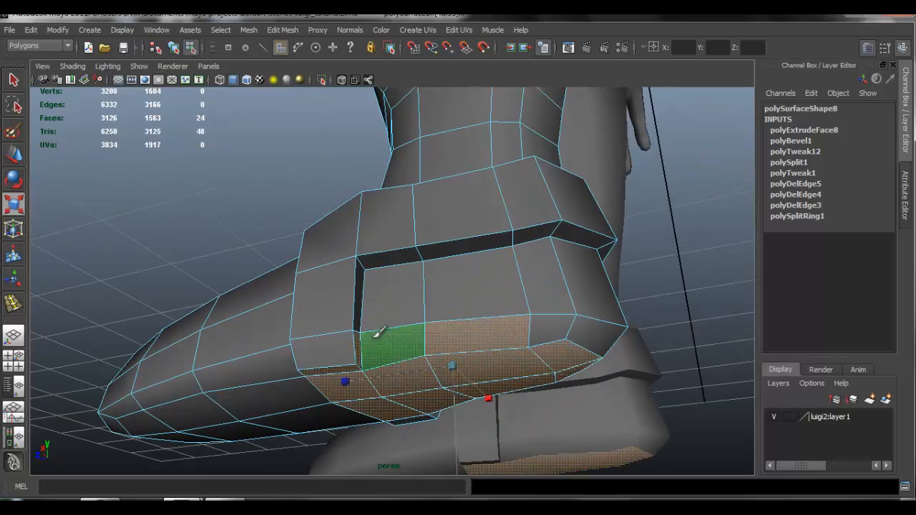
mouse_move(376, 334)
ctrl+mouse_down()
mouse_move(488, 331)
mouse_move(550, 354)
ctrl+mouse_up()
alt+drag(425, 330, 538, 373)
alt+drag(497, 329, 495, 325)
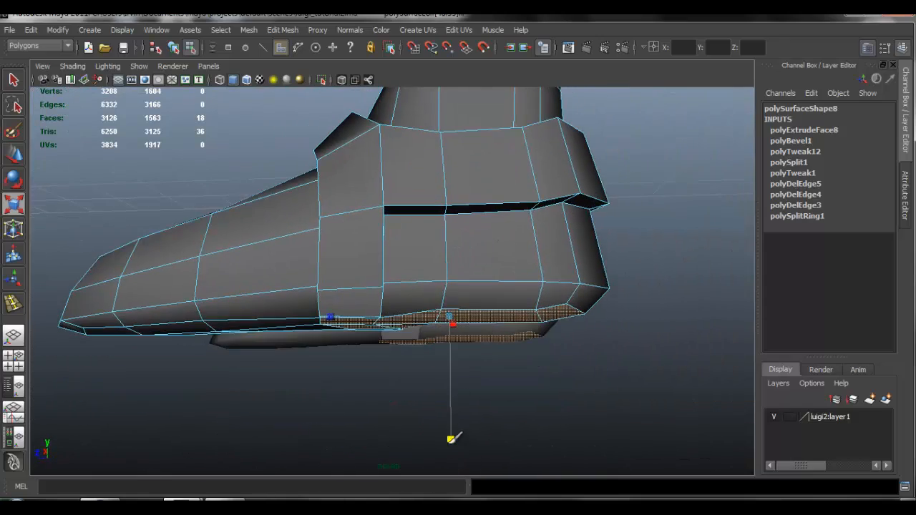
drag(452, 438, 457, 355)
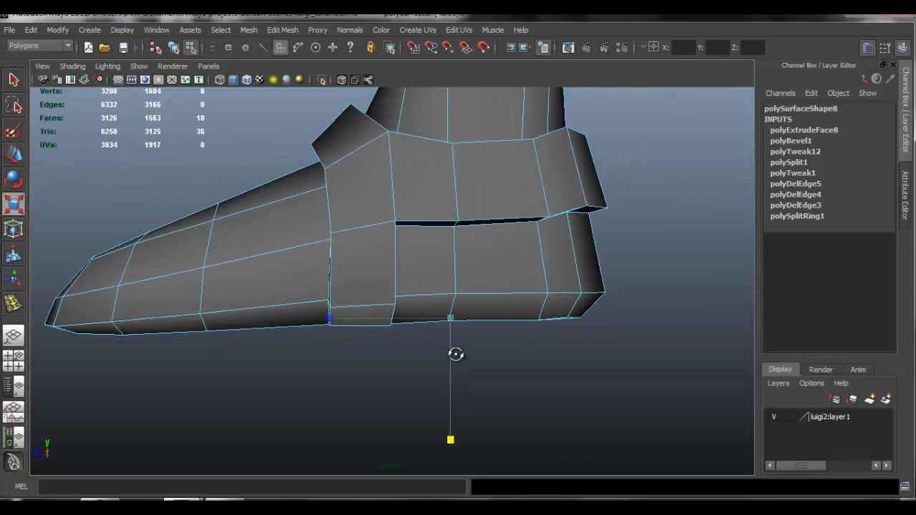
key(w)
drag(456, 232, 458, 241)
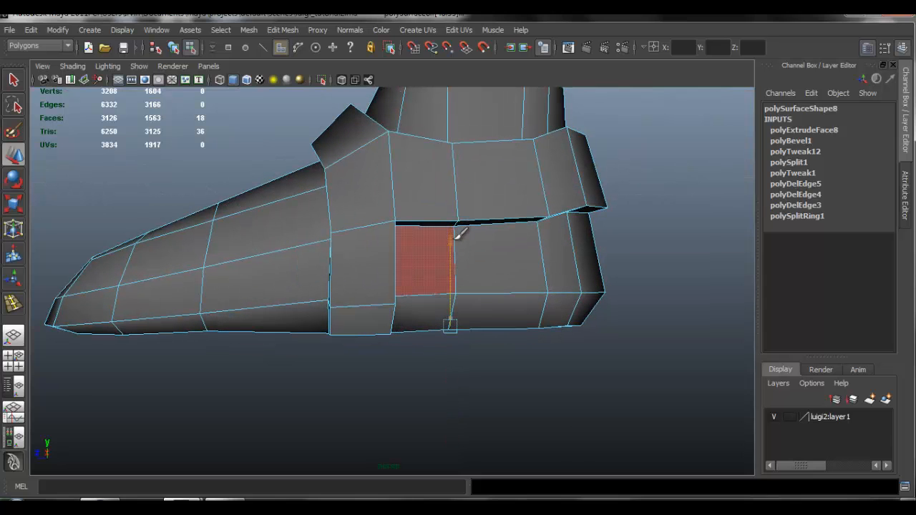
alt+middle_drag(548, 204, 525, 291)
click(521, 266)
Insert an edge loop around the ankle above the strap and another along the instep strap's centre, and return to object mode
alt+drag(526, 291, 478, 288)
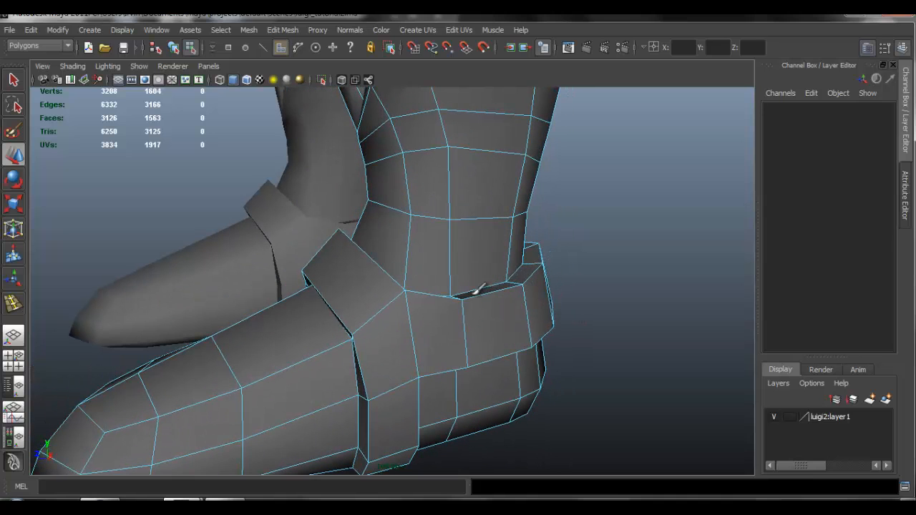
click(291, 32)
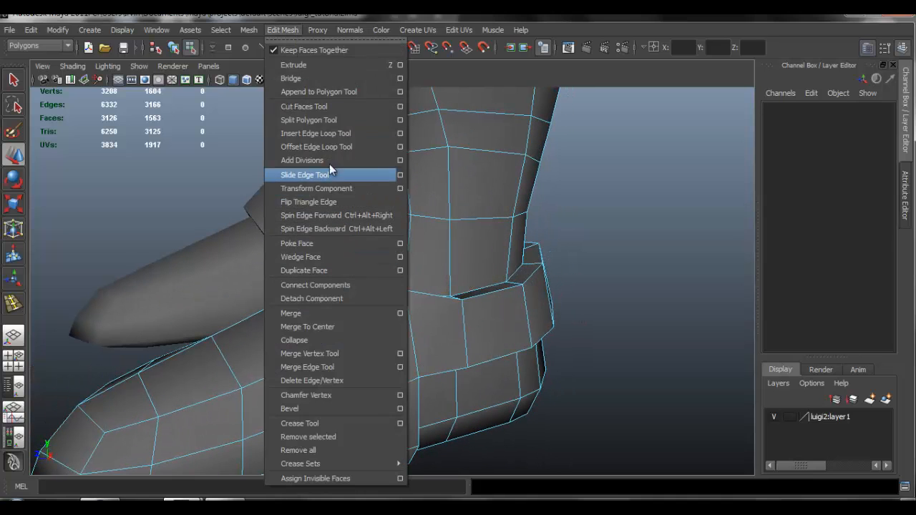
click(325, 134)
drag(449, 253, 348, 304)
key(q)
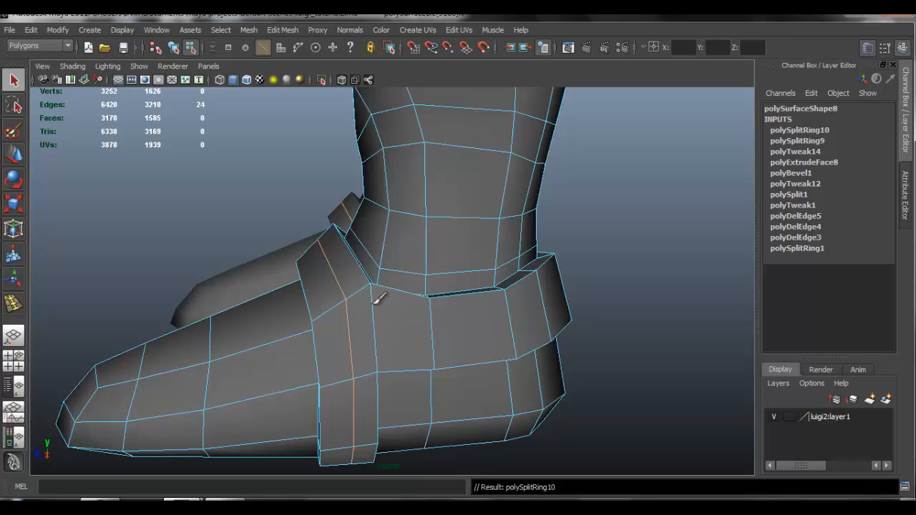
click(633, 290)
alt+drag(488, 307, 450, 282)
right_drag(447, 268, 498, 249)
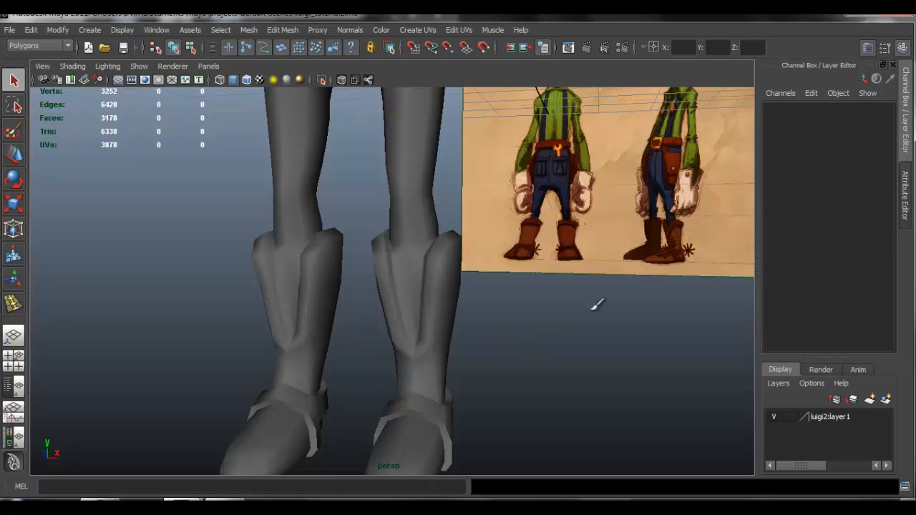
Create a polygon sphere and move it beside the character's legs at X 1.365, Y -2.294
alt+right_drag(597, 304, 365, 221)
alt+middle_drag(365, 221, 386, 323)
key(w)
alt+right_drag(386, 322, 308, 215)
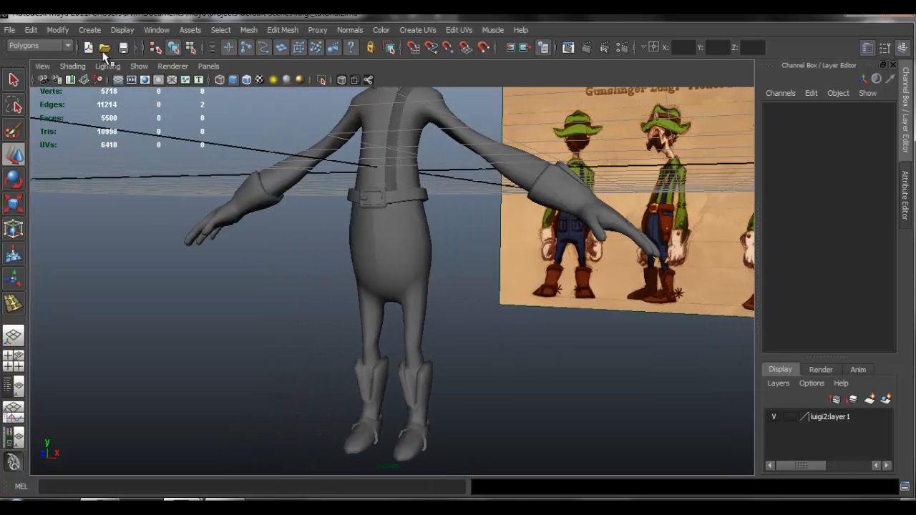
click(90, 29)
mouse_move(143, 64)
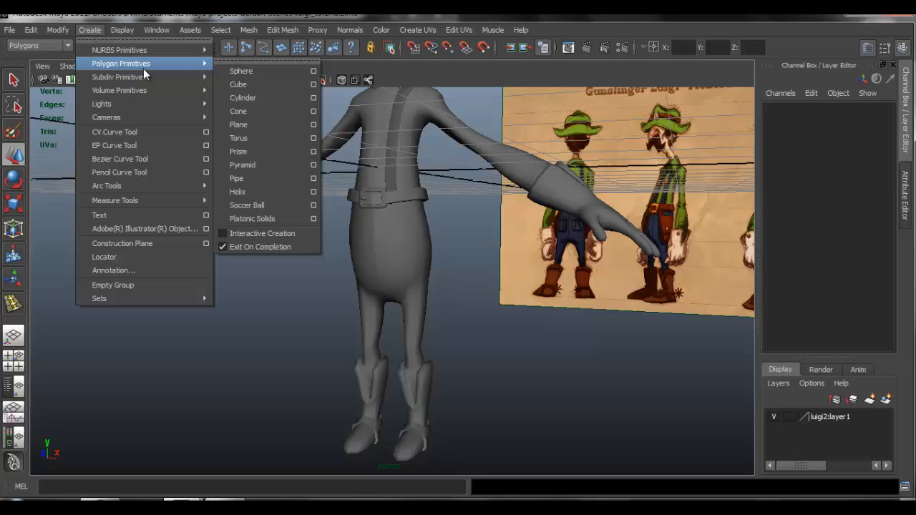
click(249, 72)
alt+drag(462, 231, 473, 234)
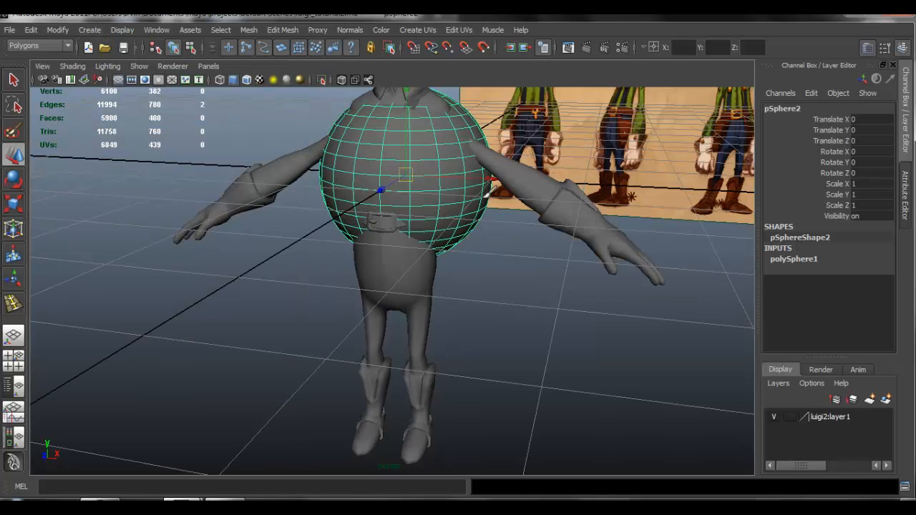
drag(489, 178, 612, 185)
drag(535, 86, 433, 192)
Set the sphere's axis subdivisions to 14
scroll(434, 266, up, 3)
click(793, 258)
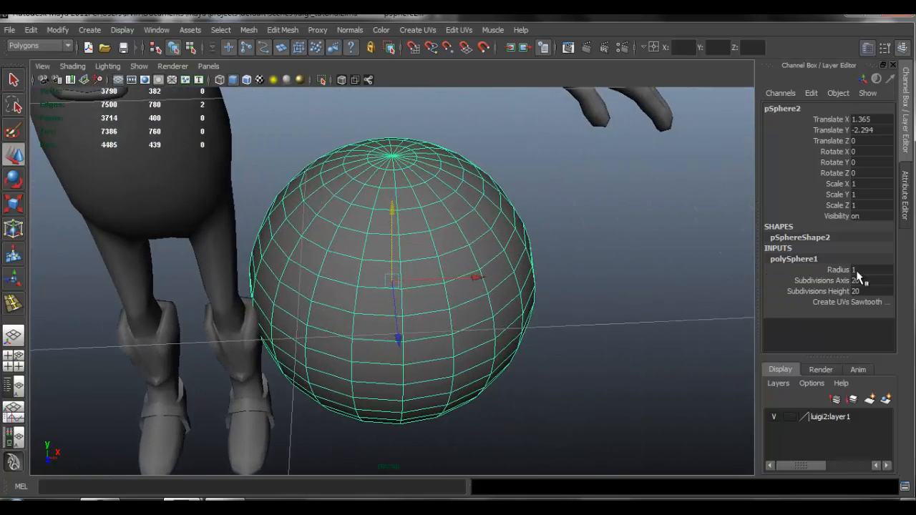
click(862, 290)
text(14)
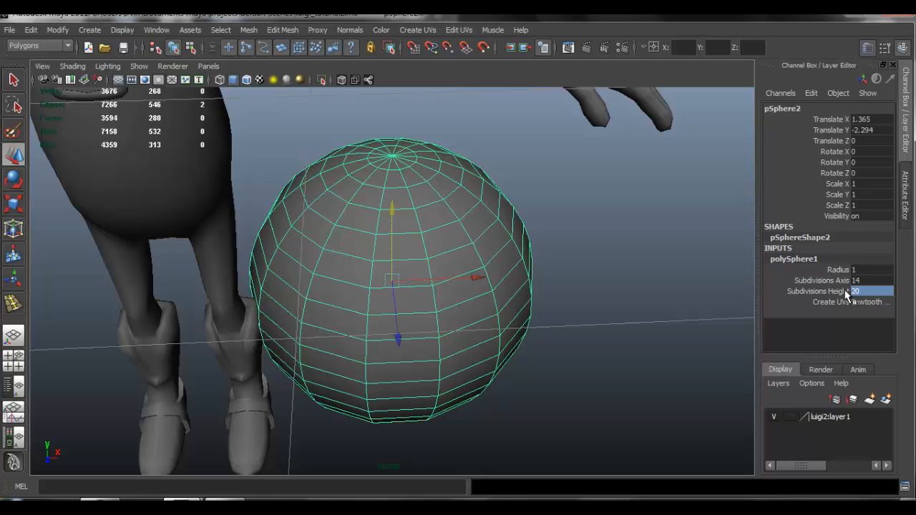
Set the sphere's height subdivisions to 40
alt+drag(531, 225, 503, 232)
alt+middle_drag(502, 233, 432, 264)
alt+right_drag(431, 264, 553, 286)
alt+right_drag(621, 282, 634, 281)
click(819, 291)
middle_drag(564, 274, 716, 301)
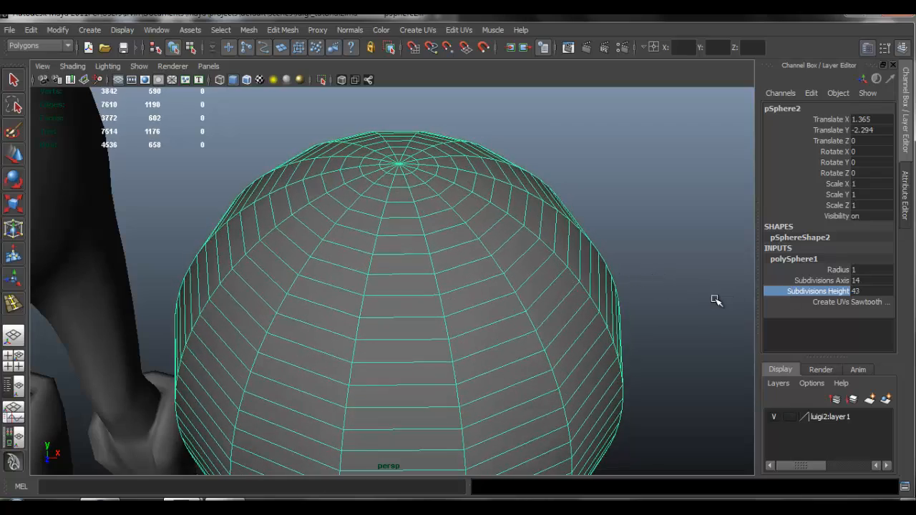
alt+drag(716, 301, 529, 275)
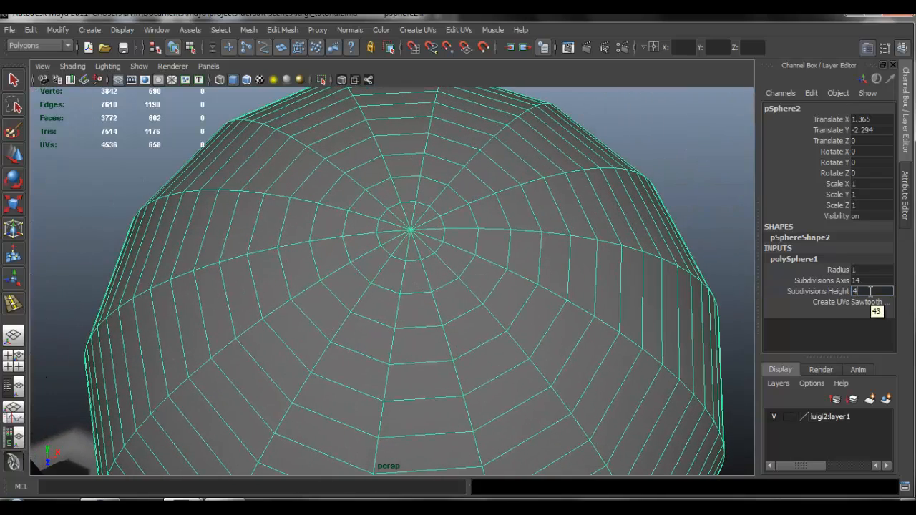
key(Return)
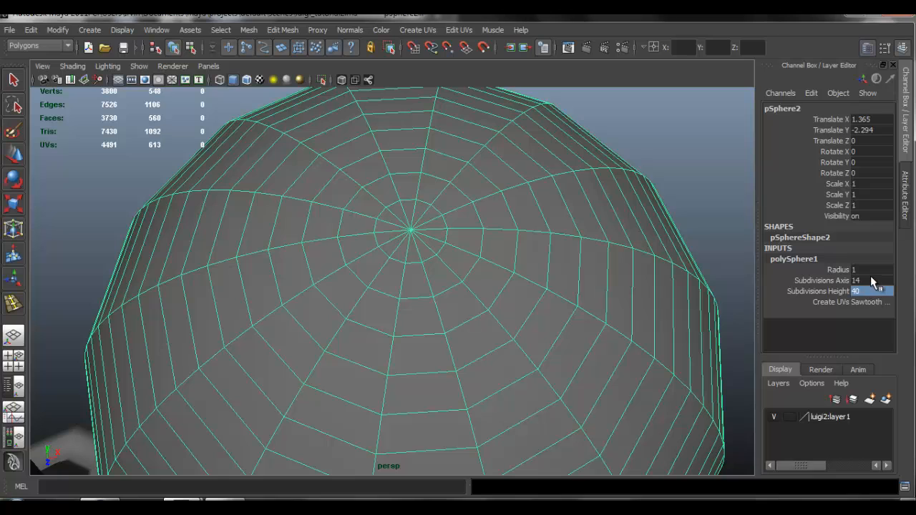
Isolate the sphere in the viewport and switch it to face selection
click(322, 80)
mouse_move(485, 218)
alt+mouse_down()
mouse_move(502, 239)
mouse_move(409, 219)
mouse_move(492, 215)
mouse_move(485, 205)
alt+mouse_up()
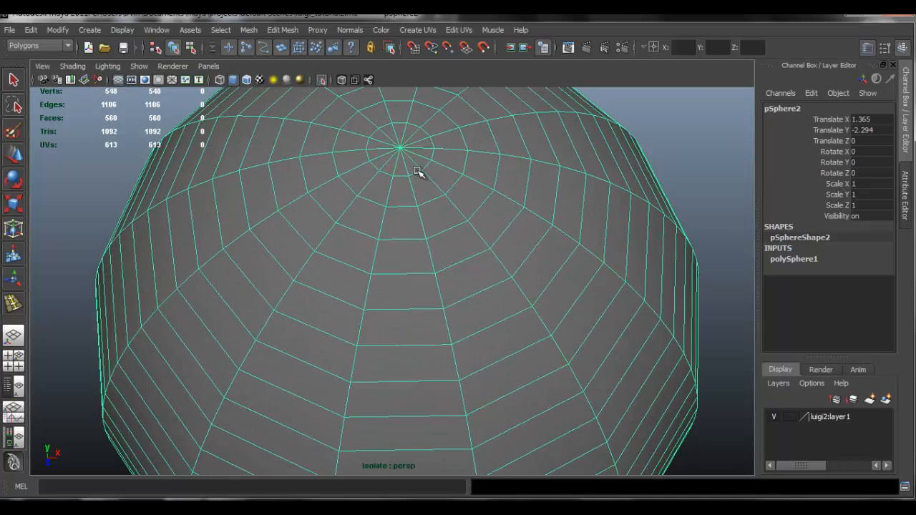
right_drag(418, 173, 434, 210)
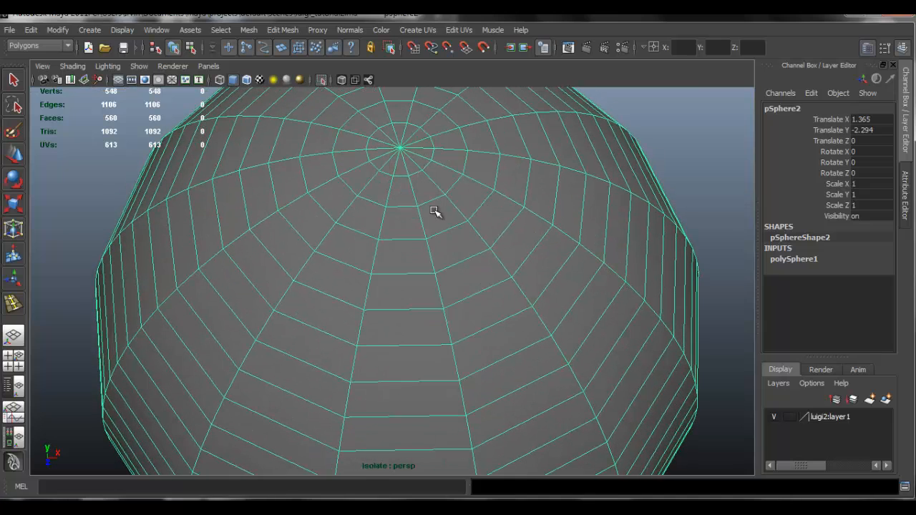
right_drag(498, 286, 497, 298)
Select two neighbouring faces in the sixth ring from the sphere's pole and turn off the Move tool's reflection
click(497, 298)
shift+click(553, 264)
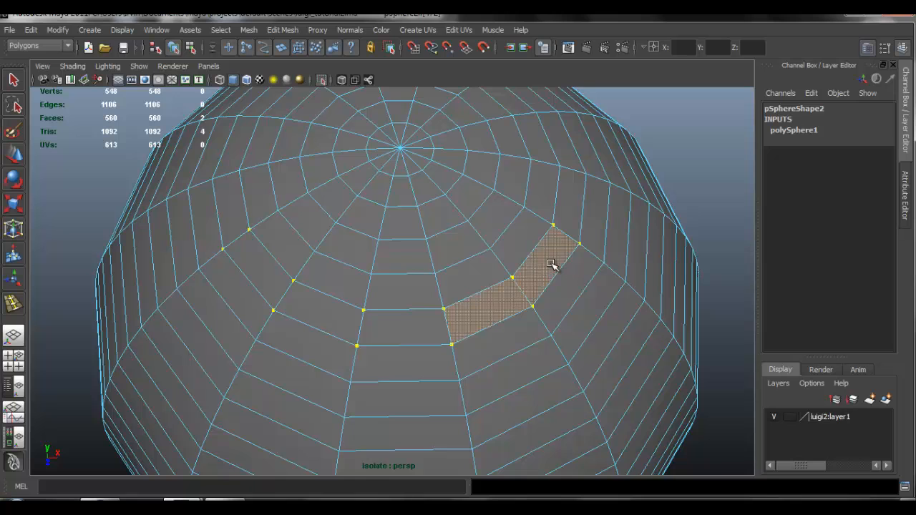
double_click(13, 159)
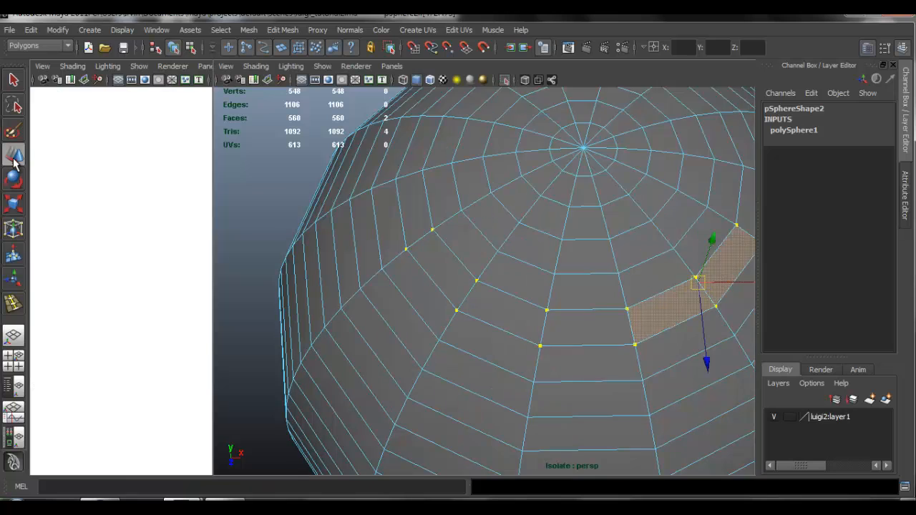
click(131, 321)
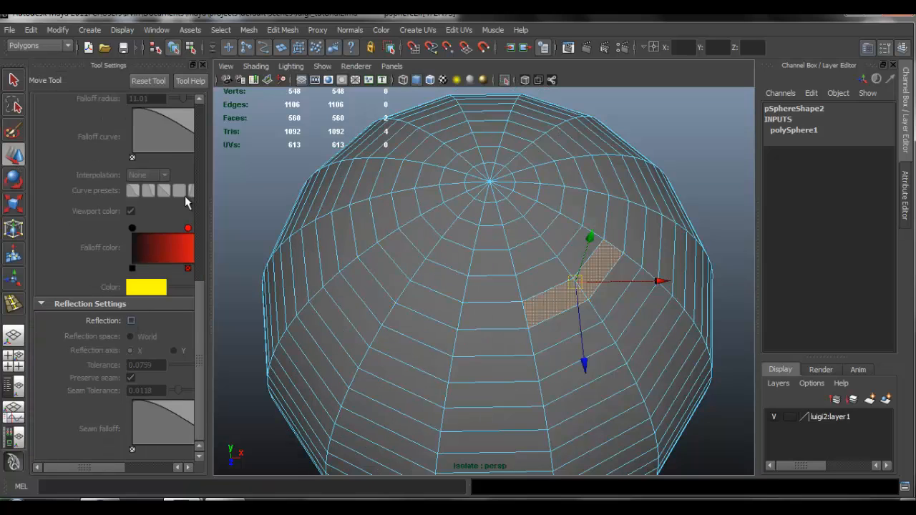
click(202, 65)
Delete the sixth ring of faces around the sphere's upper pole and the rest of the sphere beyond it
alt+drag(419, 190, 430, 317)
click(426, 320)
shift+double_click(514, 301)
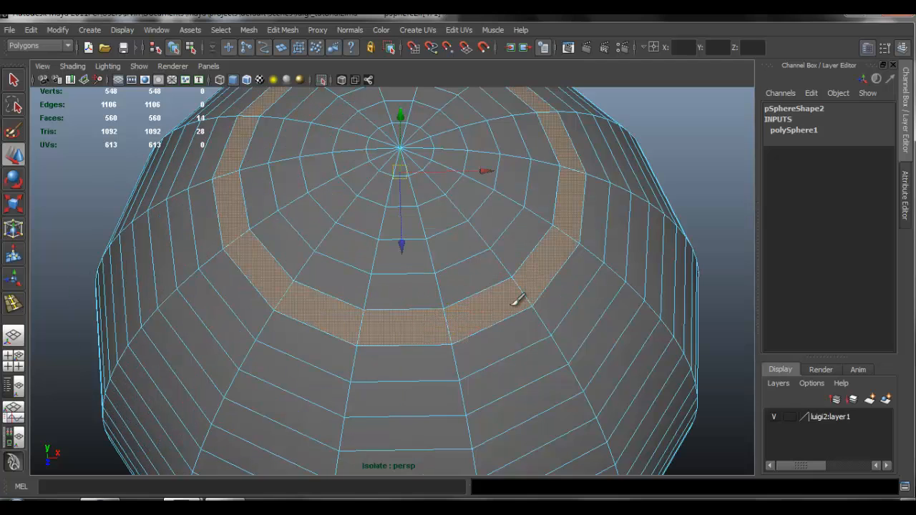
key(Delete)
double_click(565, 286)
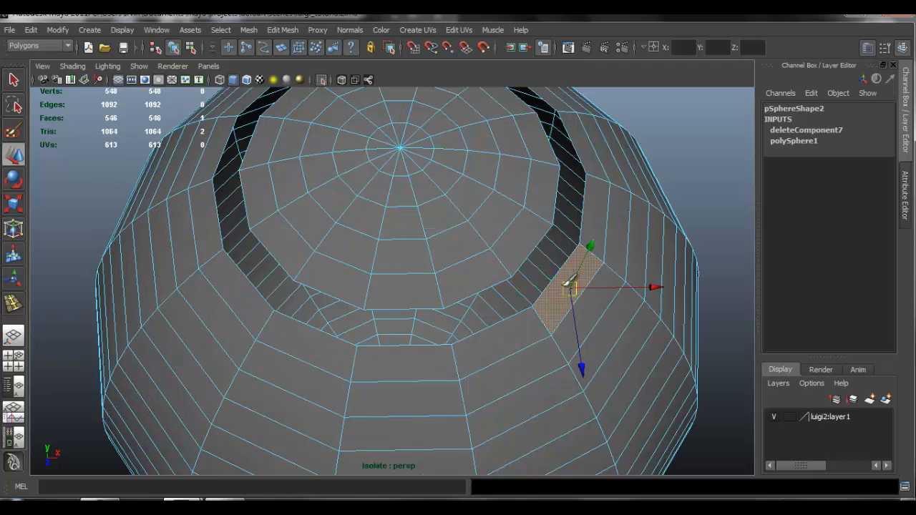
key(Delete)
Select every other face in the second ring around the cap's centre and delete these seven faces
alt+drag(451, 204, 431, 268)
click(429, 274)
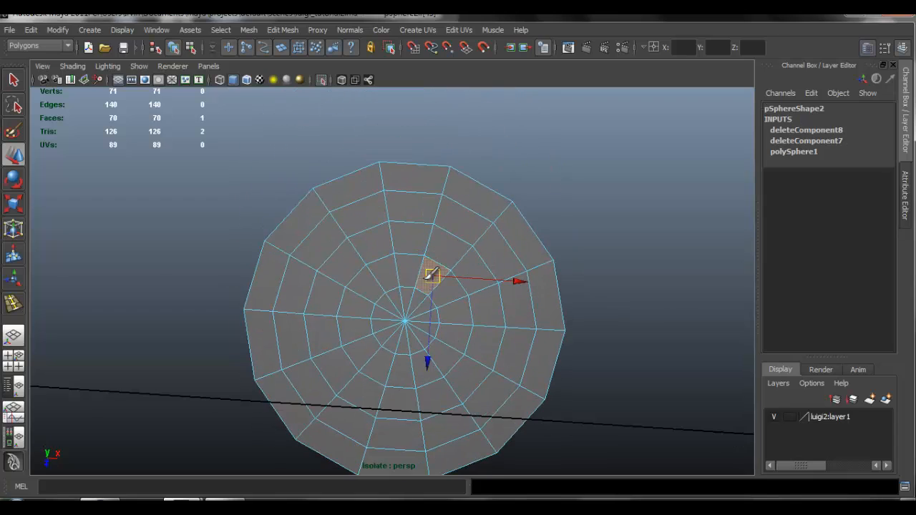
scroll(429, 273, up, 5)
scroll(468, 289, down, 4)
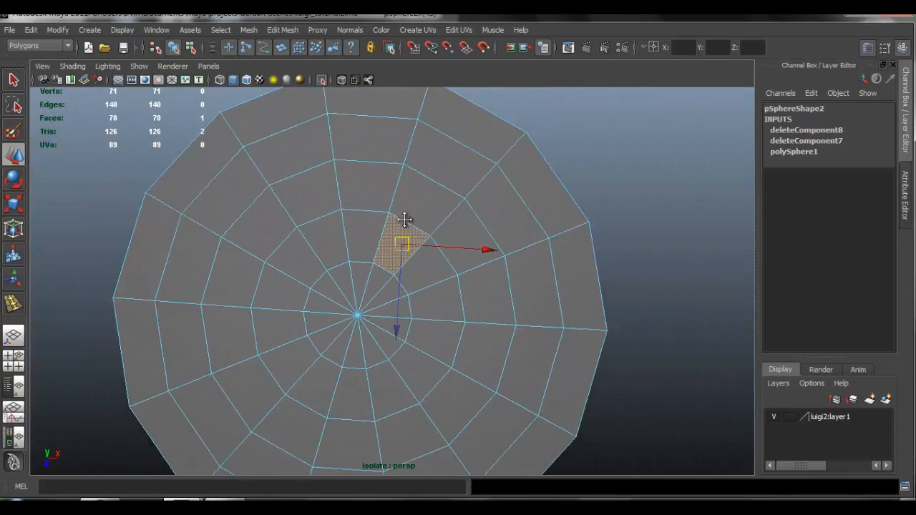
alt+middle_drag(404, 219, 382, 183)
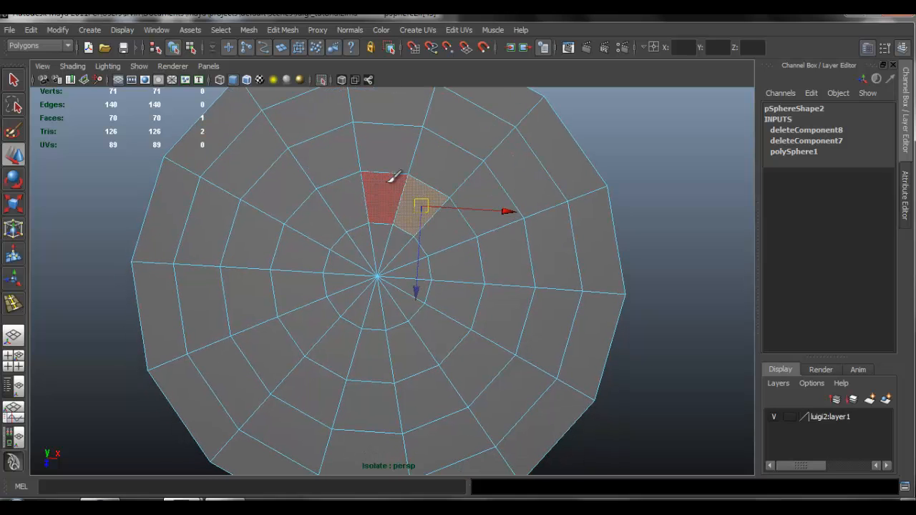
click(380, 190)
shift+click(324, 207)
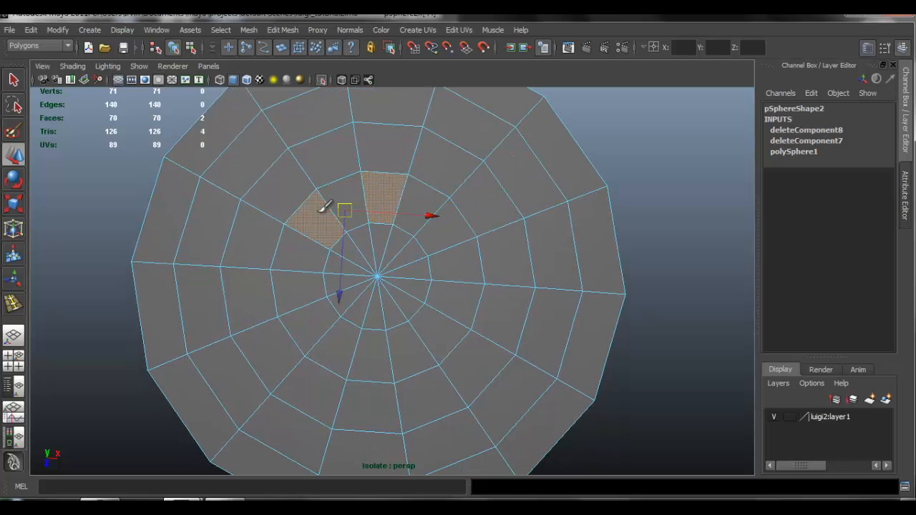
shift+click(316, 289)
shift+click(346, 351)
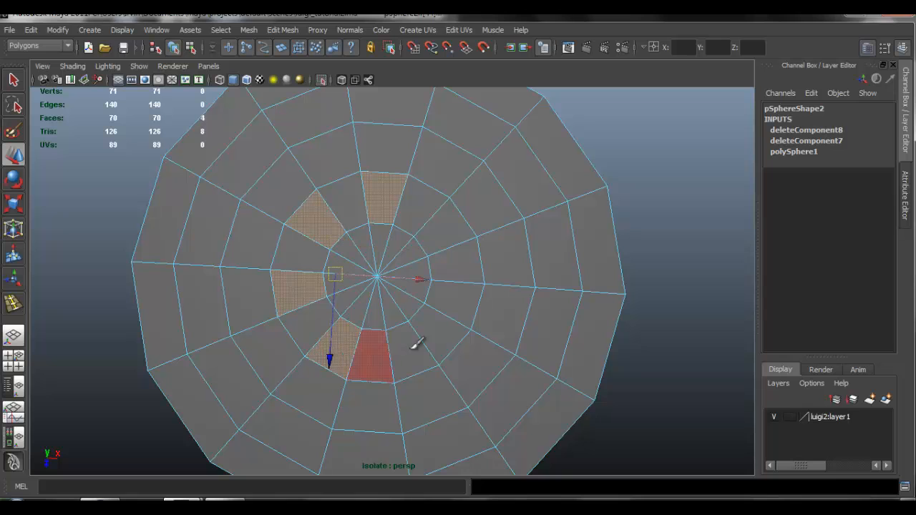
shift+click(419, 348)
shift+click(455, 305)
shift+click(461, 222)
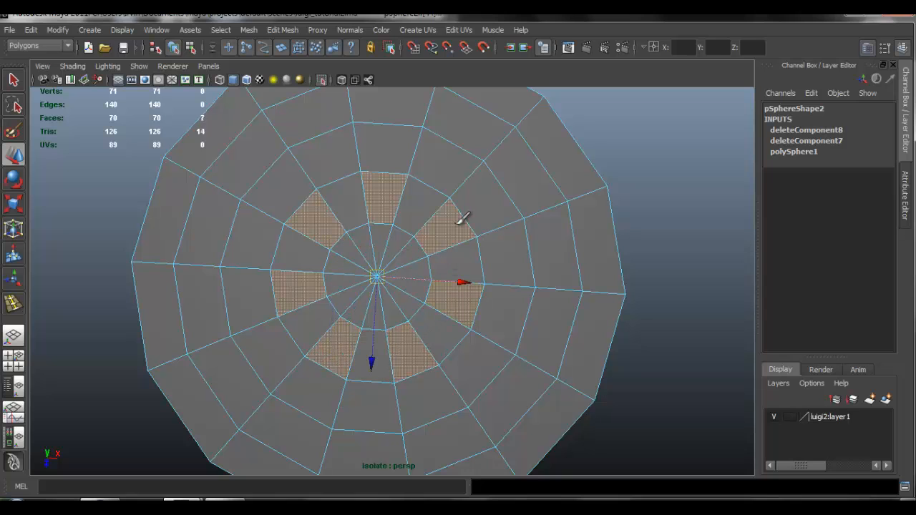
key(Delete)
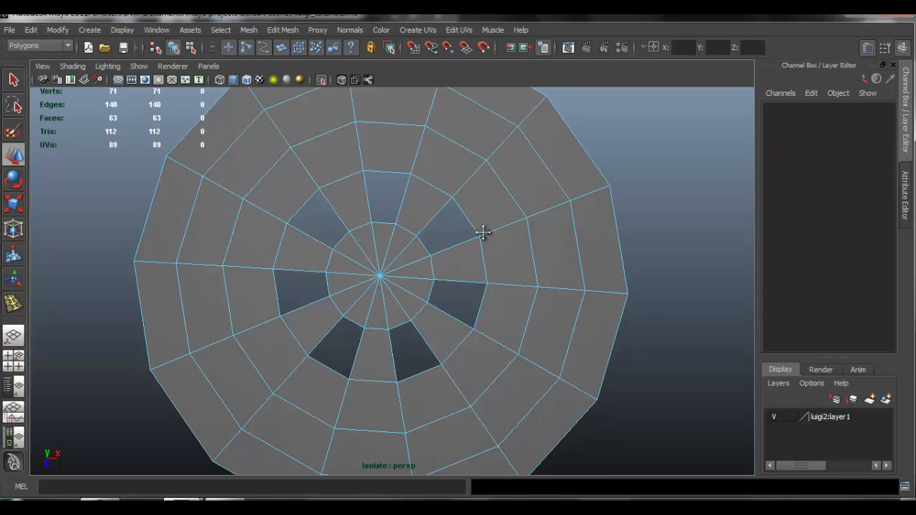
Delete the seven remaining faces of the second ring and the detached outer rings, keeping only the central disc
alt+drag(485, 231, 447, 226)
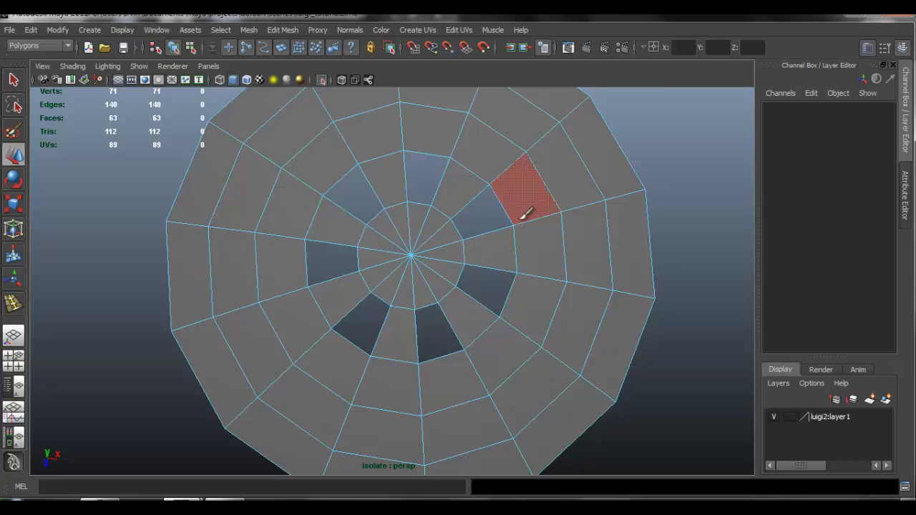
alt+middle_drag(524, 217, 518, 196)
alt+drag(563, 239, 551, 230)
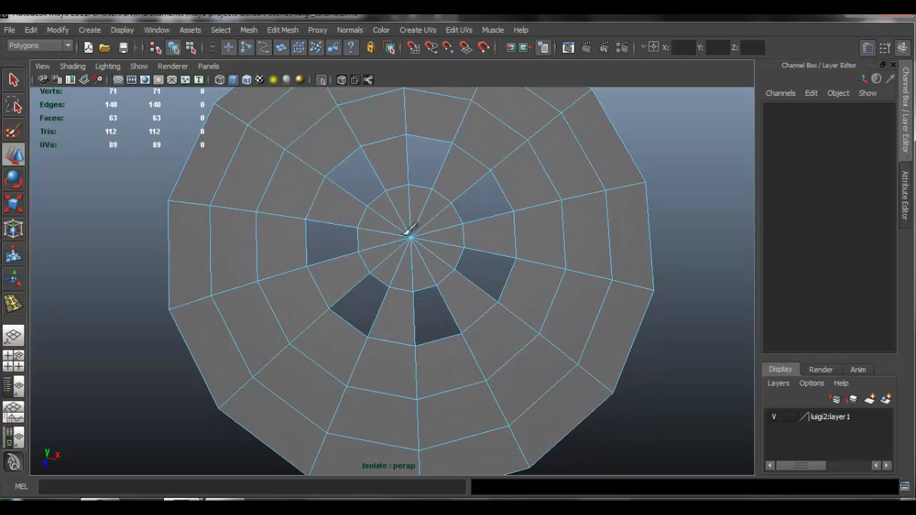
alt+right_drag(410, 229, 480, 236)
click(510, 230)
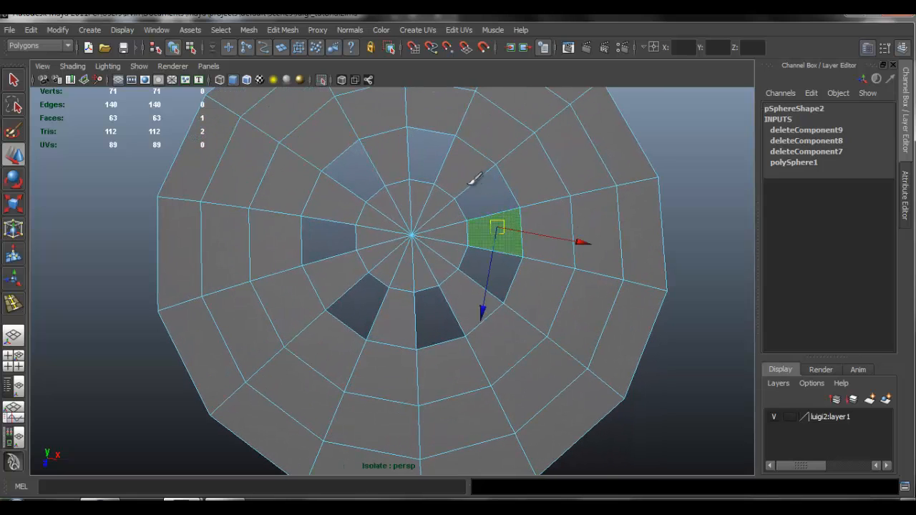
shift+click(473, 165)
shift+click(404, 153)
shift+click(327, 200)
shift+click(326, 270)
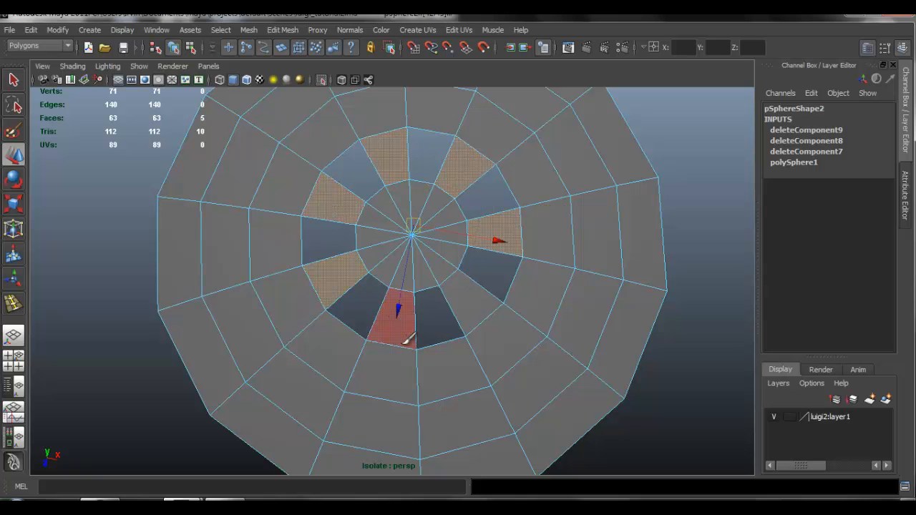
shift+click(405, 335)
shift+click(470, 305)
key(Delete)
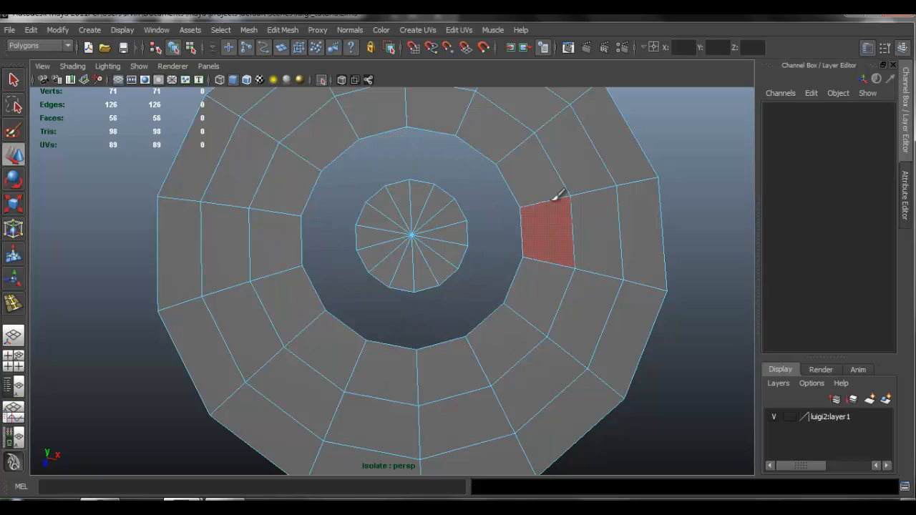
double_click(557, 199)
key(Delete)
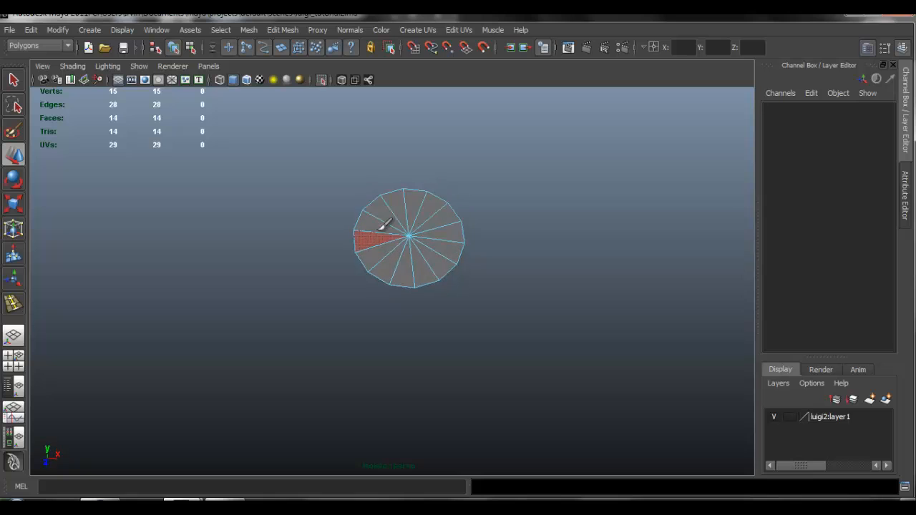
Select every other edge around the rim of the disc, seven edges in all
right_drag(420, 202, 428, 181)
click(421, 187)
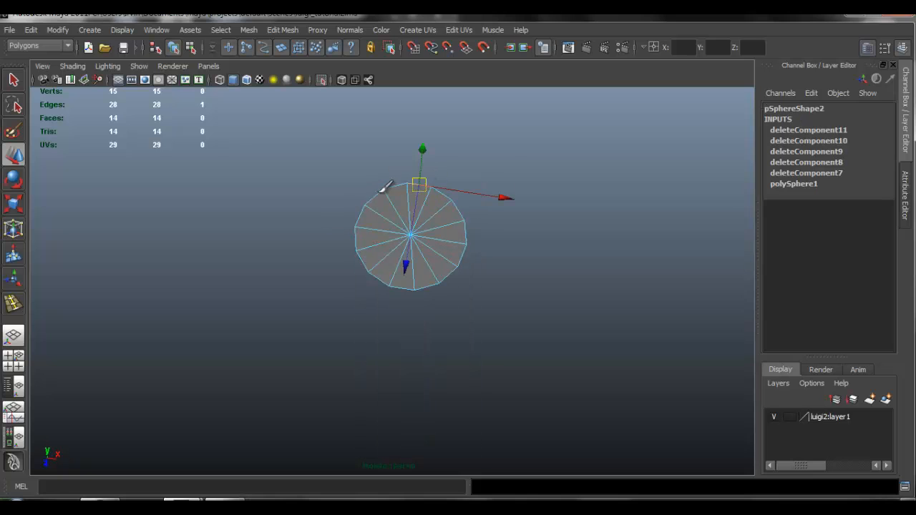
shift+click(376, 196)
drag(385, 277, 377, 298)
key(q)
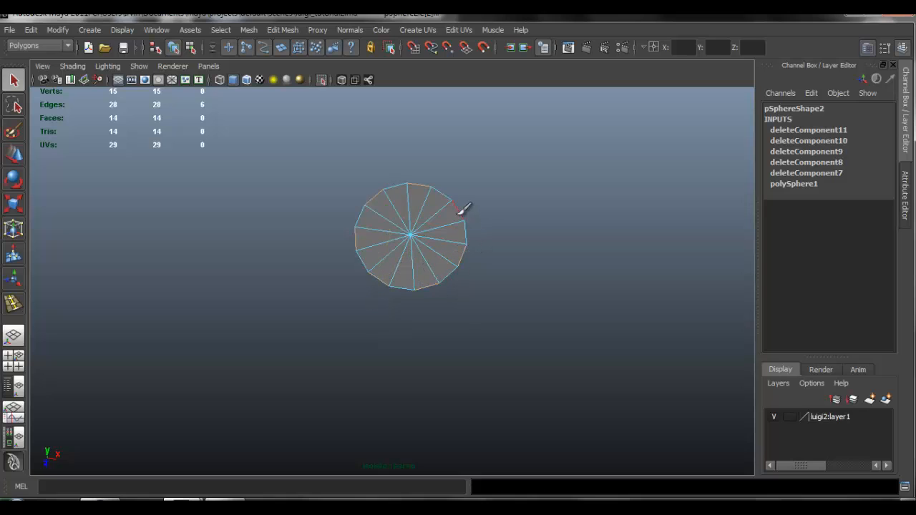
alt+drag(468, 199, 462, 231)
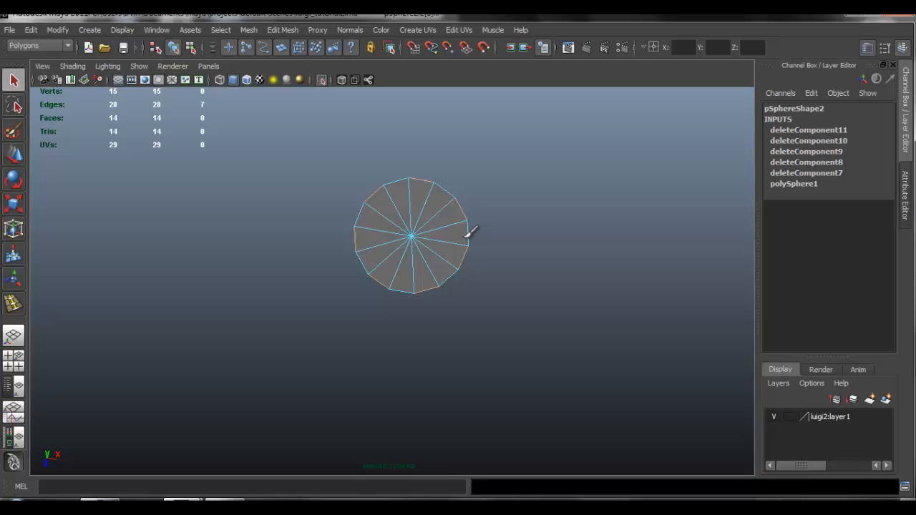
Extrude the seven selected rim edges and scale them outward from the disc's centre to form spokes
click(282, 30)
click(293, 64)
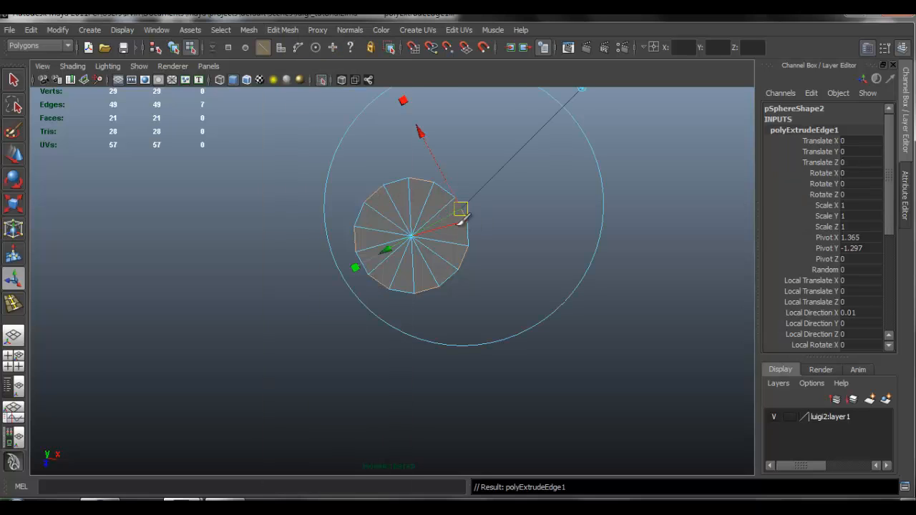
click(460, 215)
drag(458, 231, 622, 256)
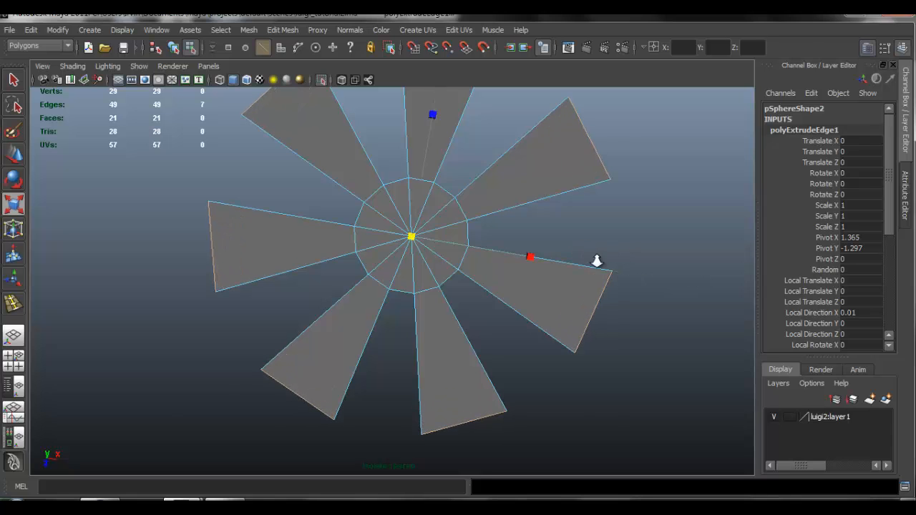
Show the whole model again and scale the spokes' outer edges further outward from the disc's centre
alt+right_drag(597, 262, 336, 239)
alt+drag(433, 224, 421, 203)
click(325, 80)
alt+right_drag(421, 203, 308, 203)
alt+drag(466, 240, 413, 272)
alt+right_drag(413, 272, 446, 256)
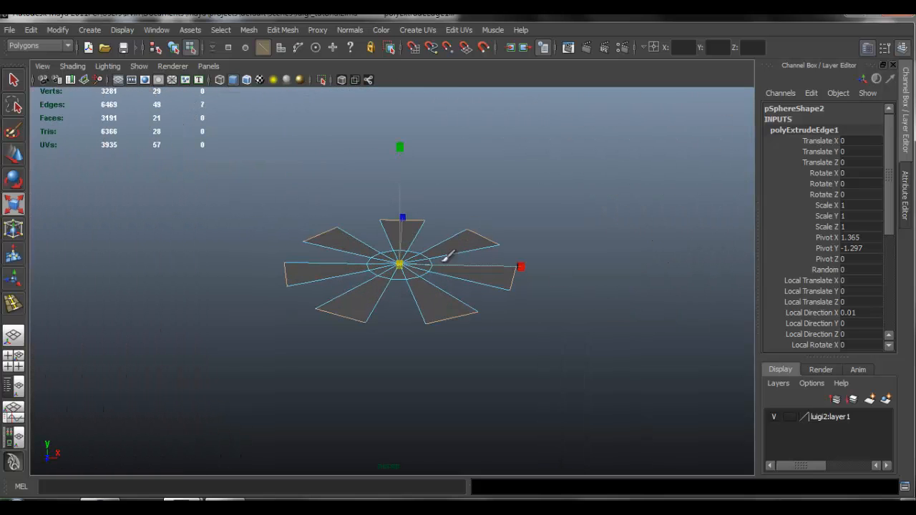
drag(407, 259, 489, 267)
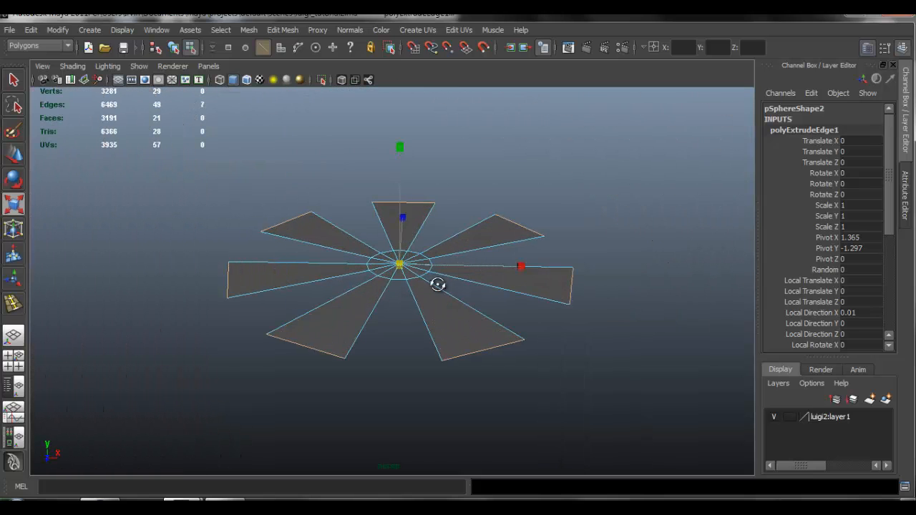
alt+drag(438, 285, 457, 312)
Apply Transform Component to the spokes' outer edges and scale each edge down locally to narrow the spoke ends
click(282, 30)
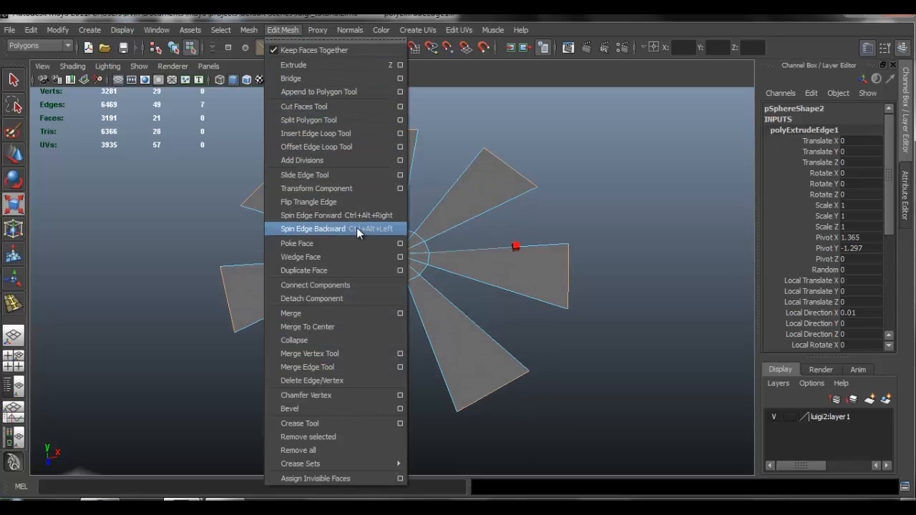
click(330, 188)
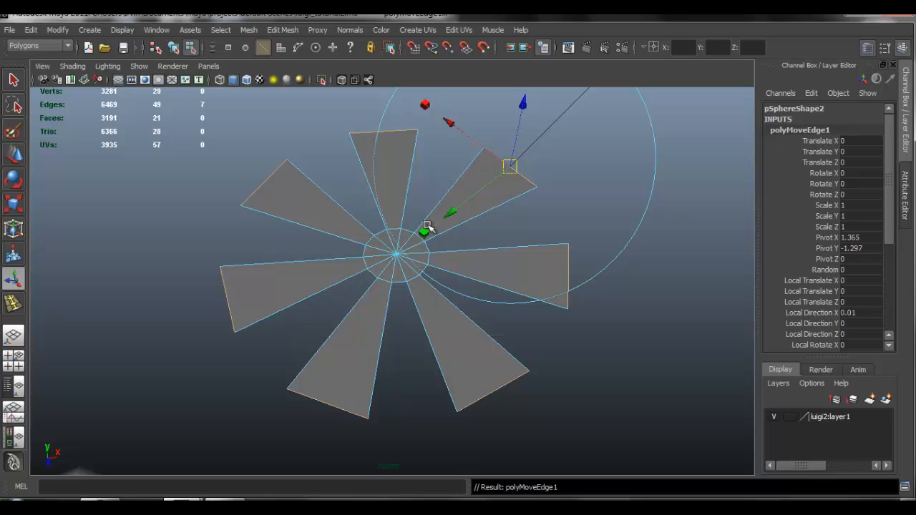
click(513, 168)
drag(508, 167, 419, 194)
key(q)
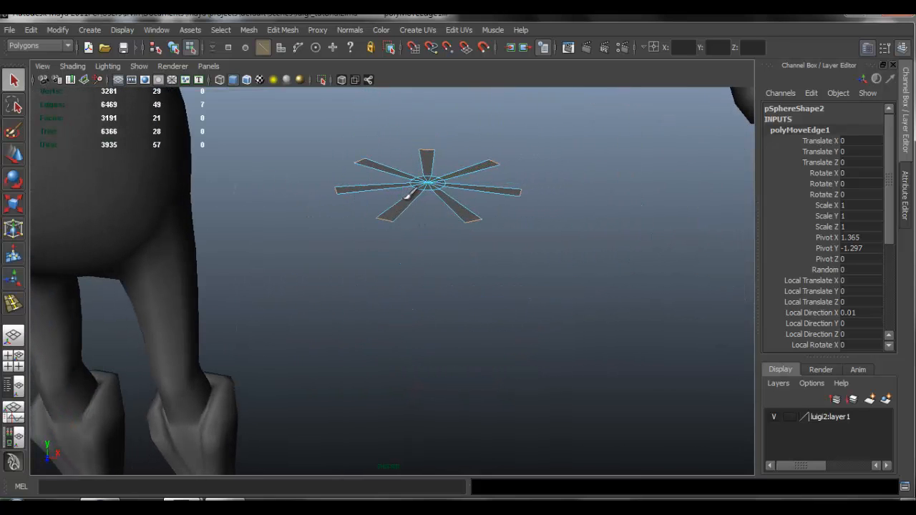
Center the spoked wheel's pivot and move the wheel down beside the boots, to about Translate X 0.476 and Y -3.843
right_drag(423, 187, 428, 184)
key(w)
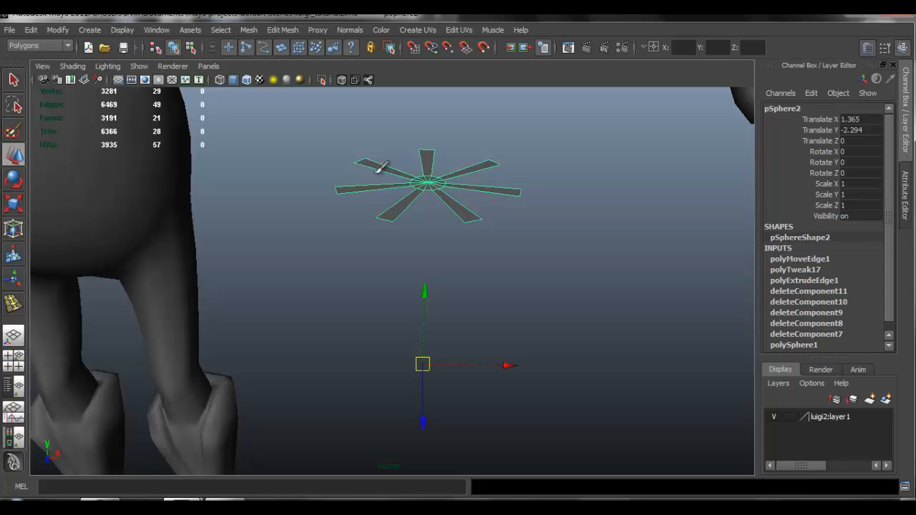
click(57, 29)
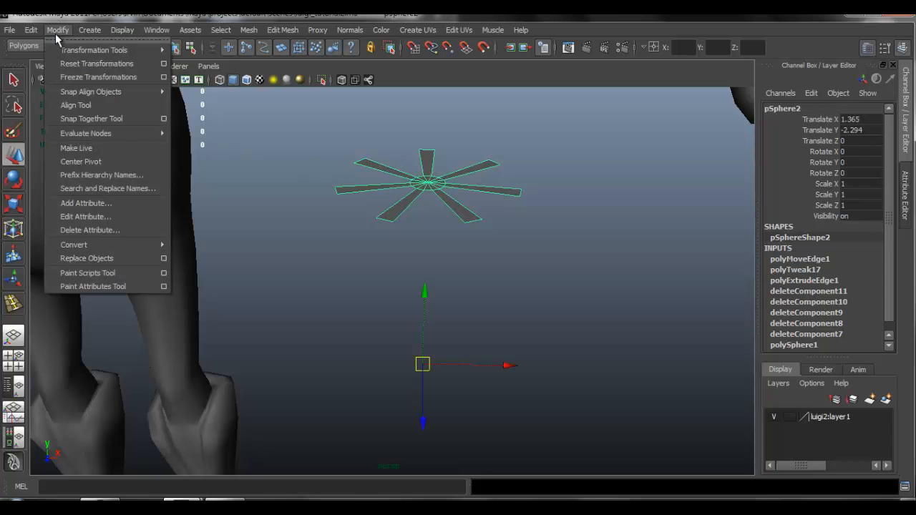
click(94, 158)
drag(429, 87, 428, 265)
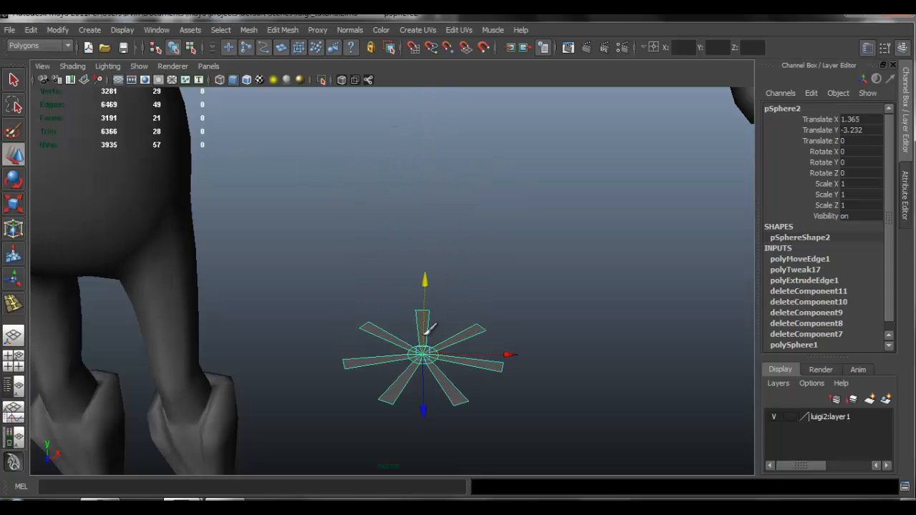
alt+middle_drag(428, 265, 467, 138)
drag(466, 103, 511, 255)
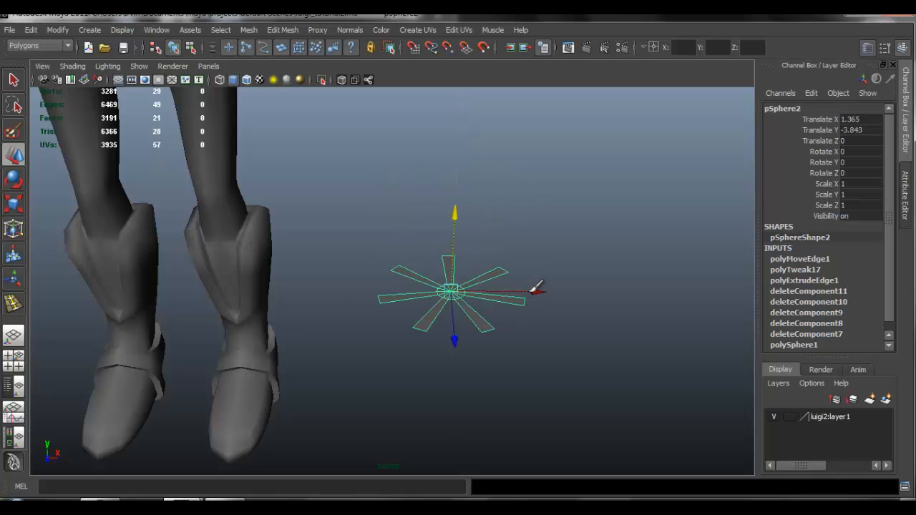
drag(538, 287, 376, 272)
Stand the spoked wheel upright by setting its Rotate Z to 90
key(f)
alt+drag(445, 326, 376, 299)
alt+right_drag(376, 299, 420, 287)
key(e)
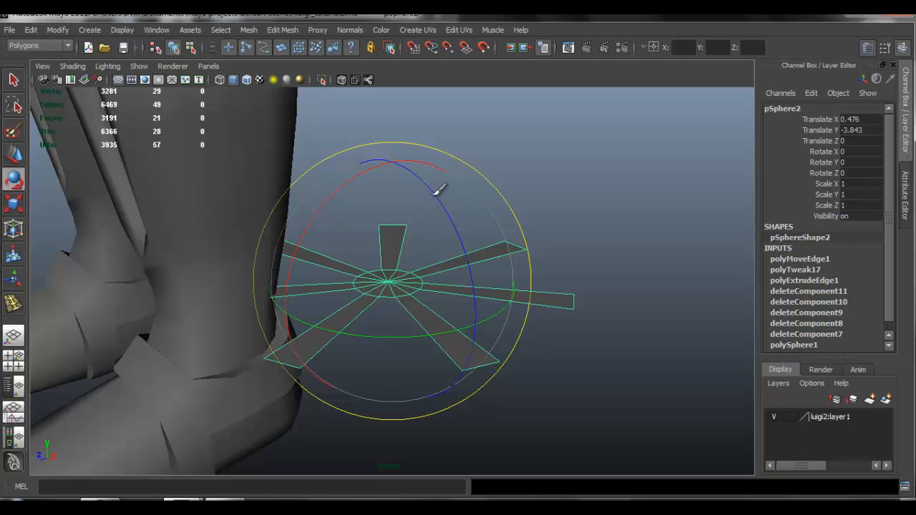
drag(438, 189, 474, 266)
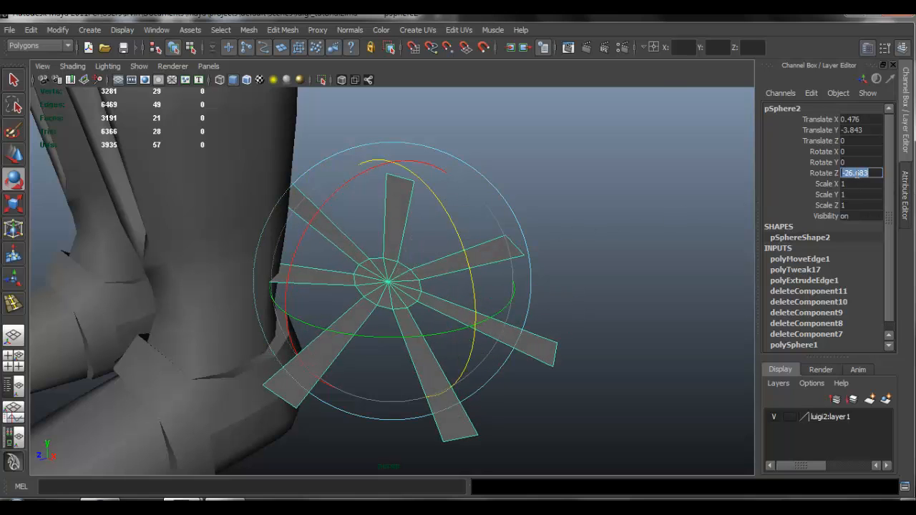
text(90)
key(Return)
Scale the spoked wheel down uniformly to about 0.368
alt+drag(429, 235, 399, 224)
key(r)
drag(323, 258, 226, 243)
Move the spoked wheel just behind the boot's heel strap, to about X 0.279, Y -3.97 and Z -0.078
alt+drag(423, 282, 419, 224)
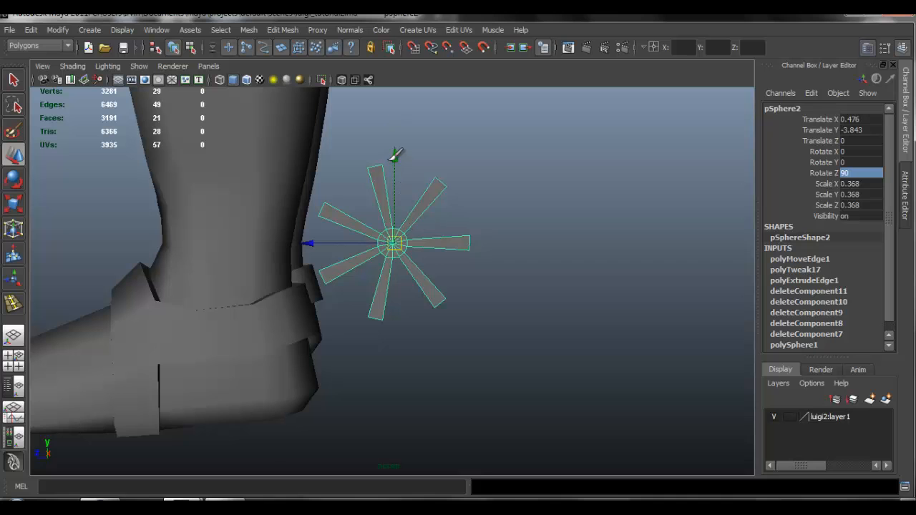
drag(394, 155, 494, 293)
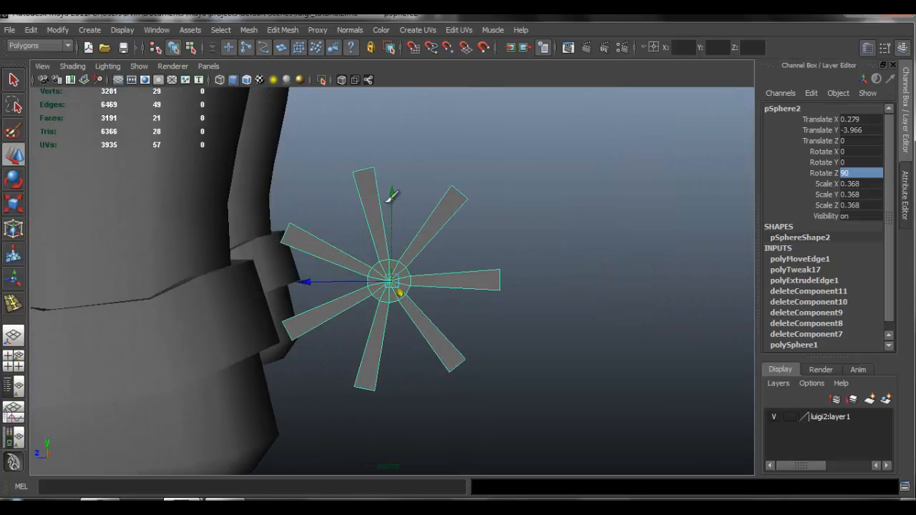
drag(334, 278, 392, 279)
alt+right_drag(484, 298, 344, 253)
alt+drag(344, 254, 423, 255)
click(521, 279)
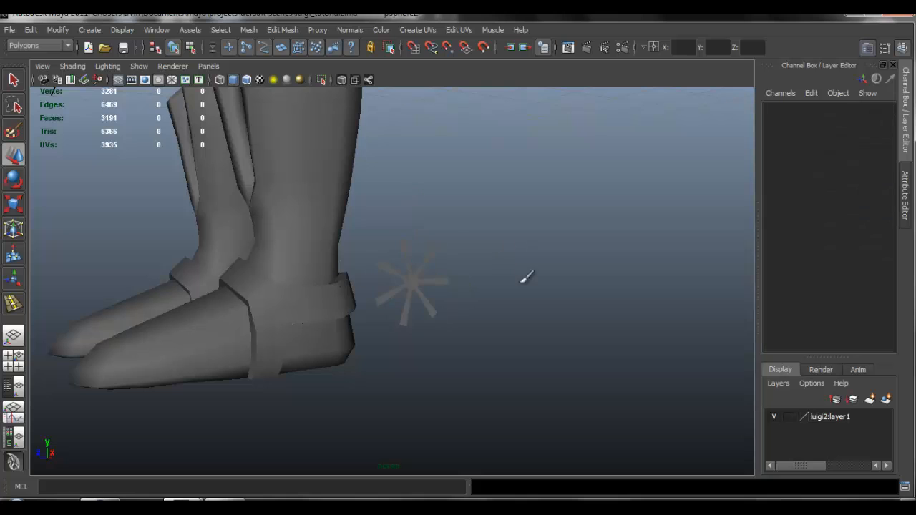
alt+right_drag(444, 279, 659, 333)
alt+drag(480, 295, 432, 279)
Rotate the spoked wheel about its Y axis to about 22.1 degrees so one spoke points at the heel strap
click(432, 279)
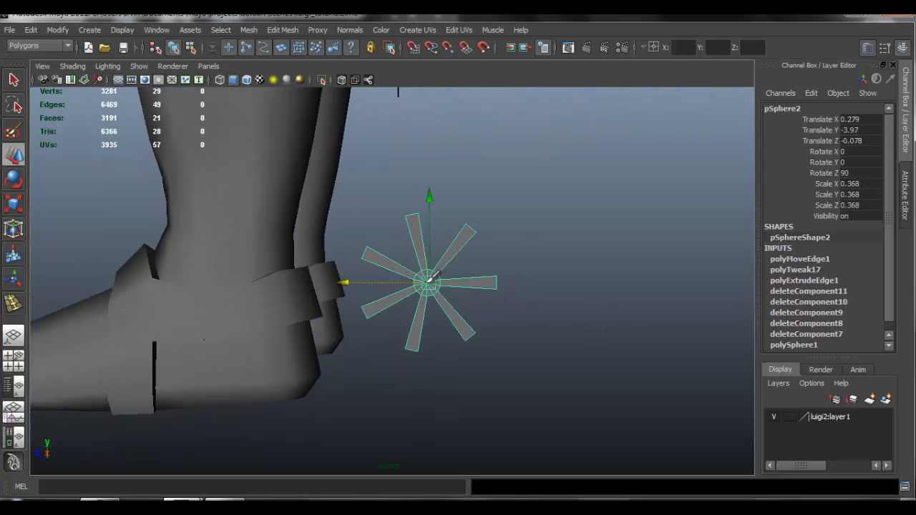
key(f)
alt+right_drag(429, 282, 393, 290)
alt+drag(393, 290, 472, 218)
key(e)
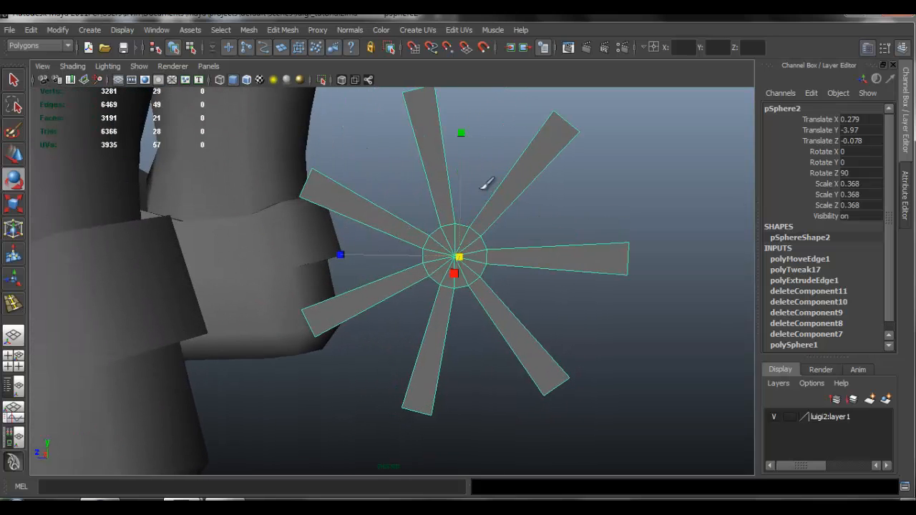
drag(503, 135, 533, 180)
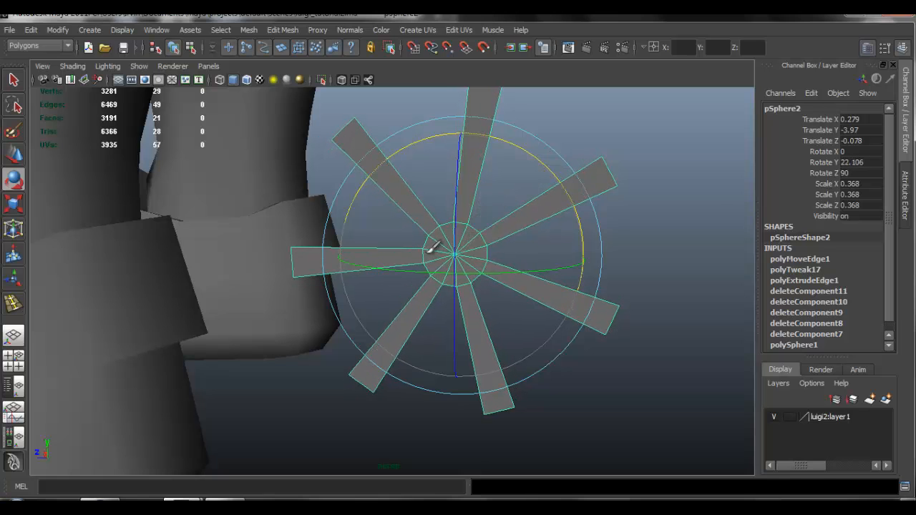
Extrude the outer edge of the spoke facing the heel and move the new edge forward and down into the boot strap
alt+drag(433, 248, 497, 237)
right_drag(495, 233, 486, 209)
click(474, 236)
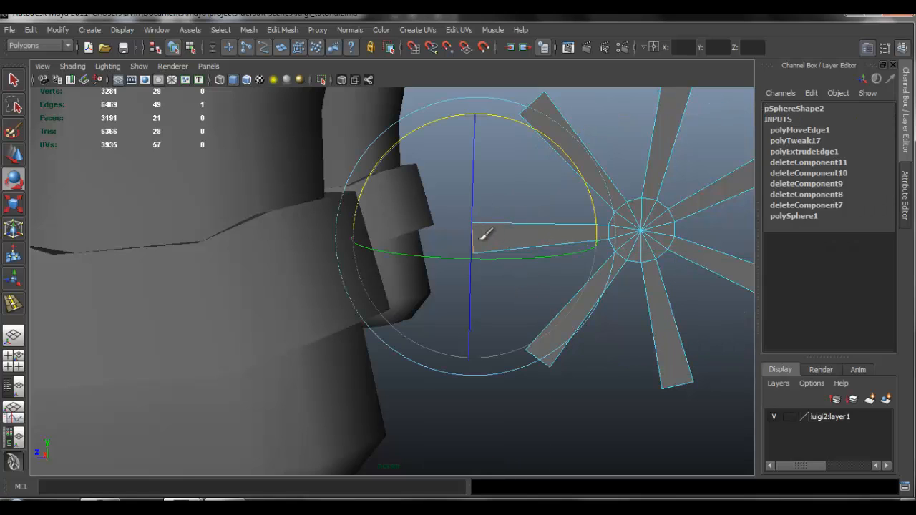
key(alt+c)
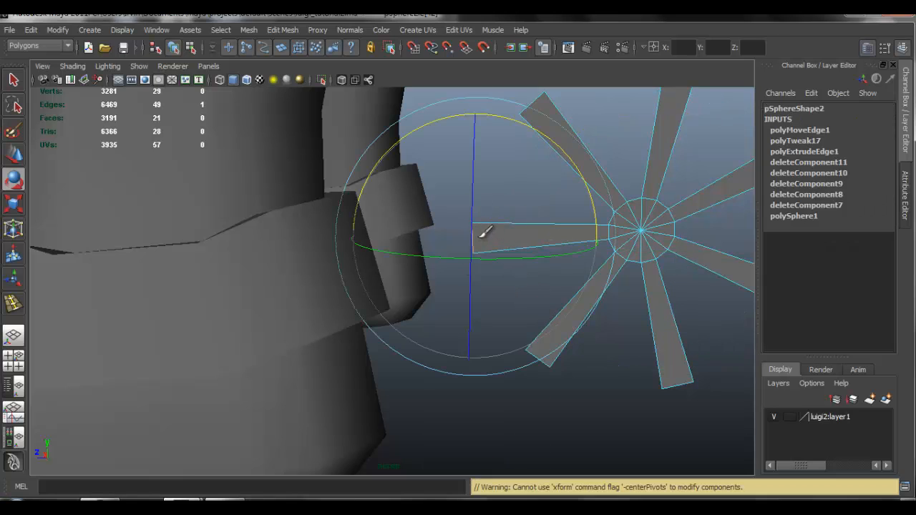
click(281, 31)
click(333, 66)
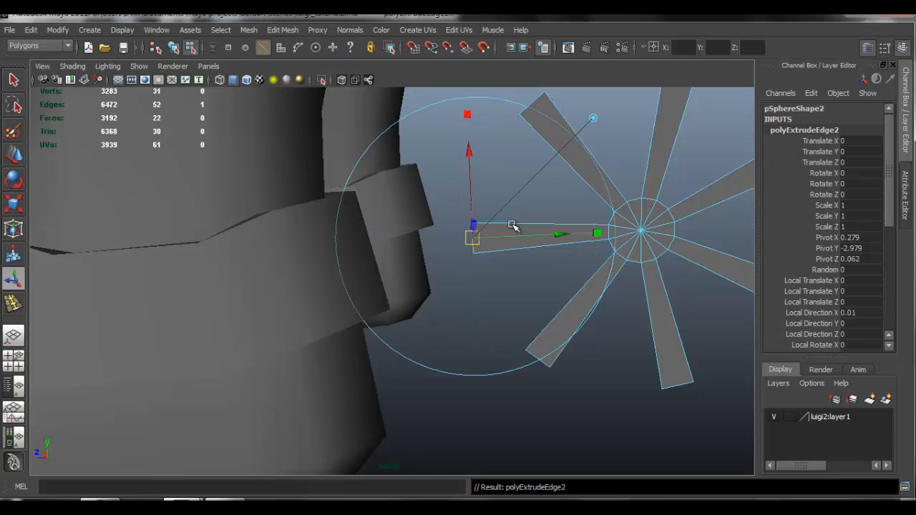
key(w)
drag(394, 233, 282, 234)
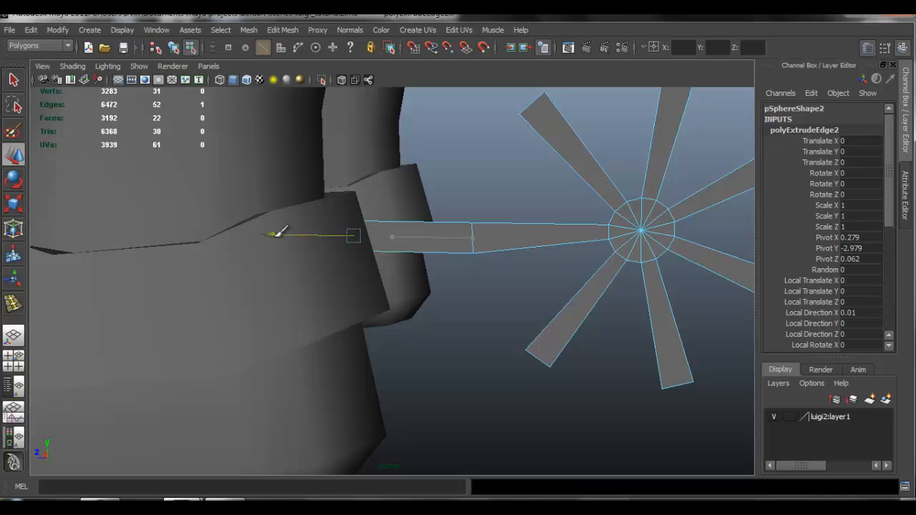
drag(365, 149, 464, 183)
Extrude all faces of the flat spur and move them sideways to give the wheel and its arm thickness
right_drag(461, 186, 494, 159)
click(527, 243)
alt+drag(463, 256, 360, 207)
click(284, 29)
click(287, 58)
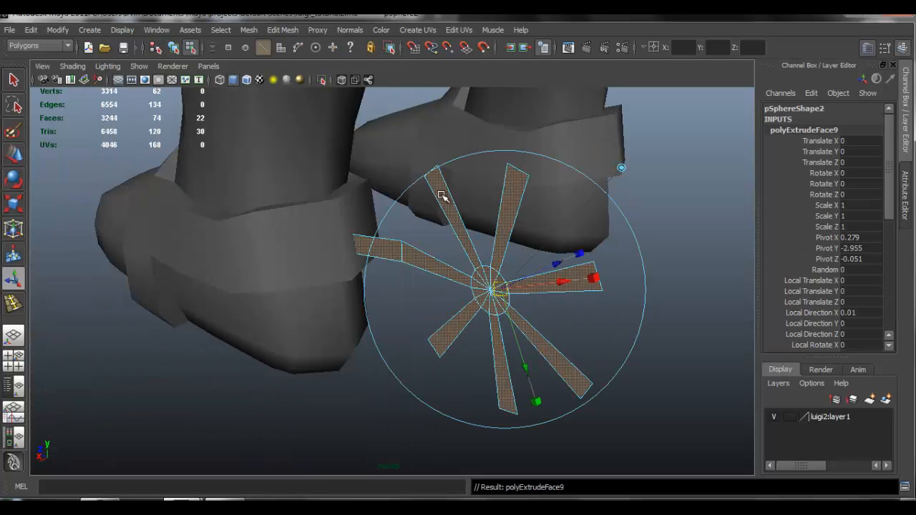
alt+drag(444, 197, 401, 312)
key(w)
drag(329, 305, 339, 306)
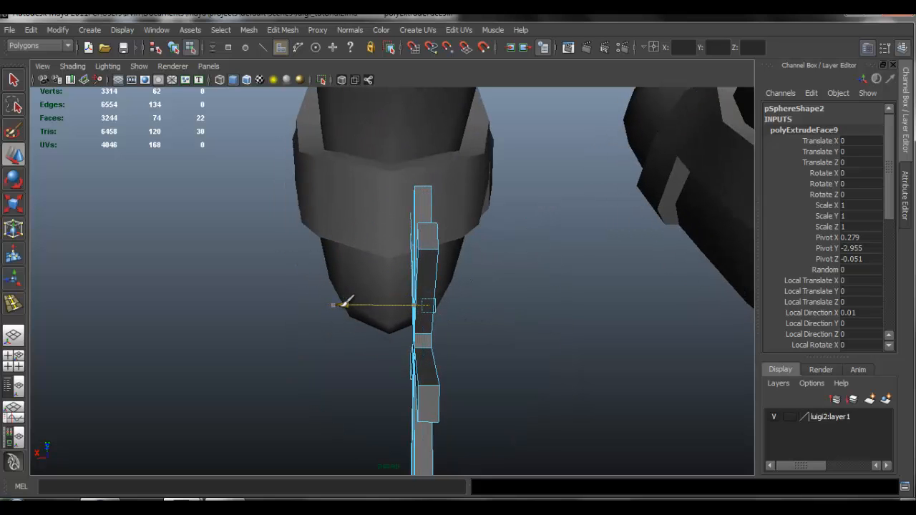
mouse_move(402, 265)
alt+mouse_down()
mouse_move(500, 253)
mouse_move(381, 254)
mouse_move(403, 272)
alt+mouse_up()
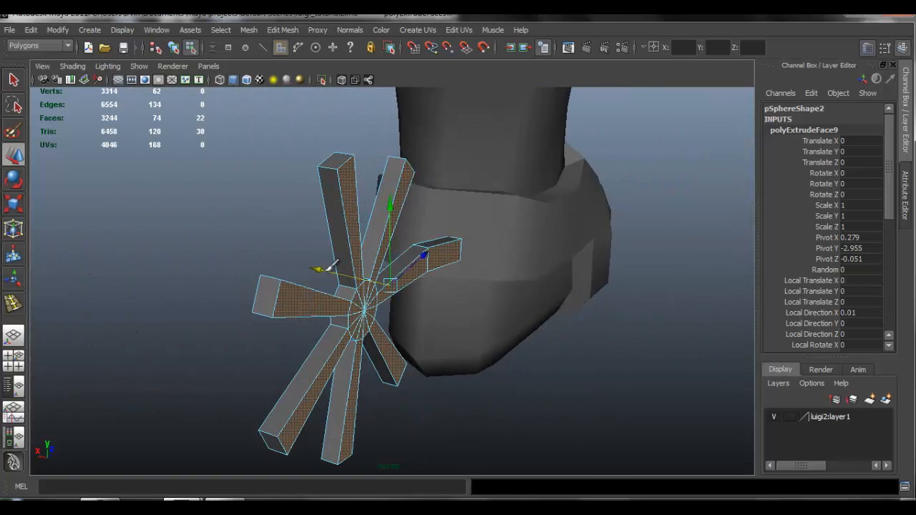
drag(327, 270, 329, 270)
Move the whole spur sideways to about Translate X 0.319, centring it behind the heel
alt+drag(398, 295, 423, 325)
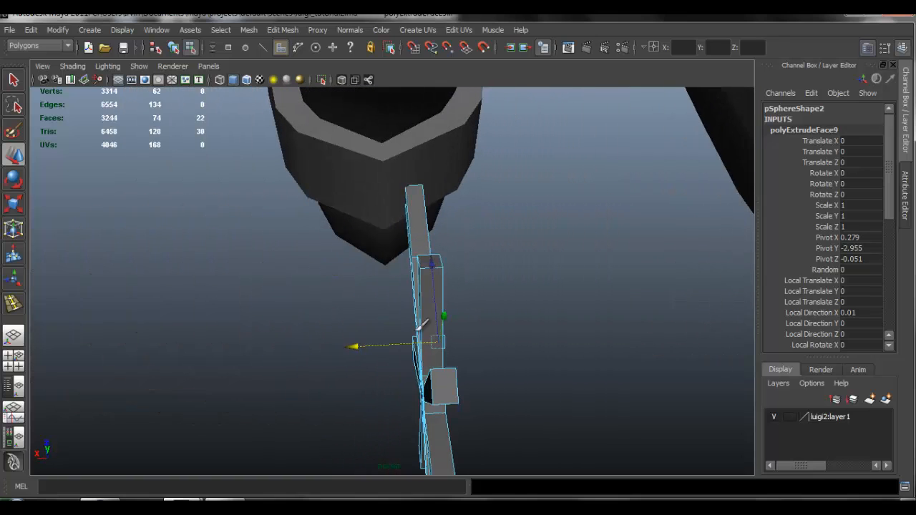
alt+drag(363, 342, 392, 286)
right_drag(399, 188, 447, 174)
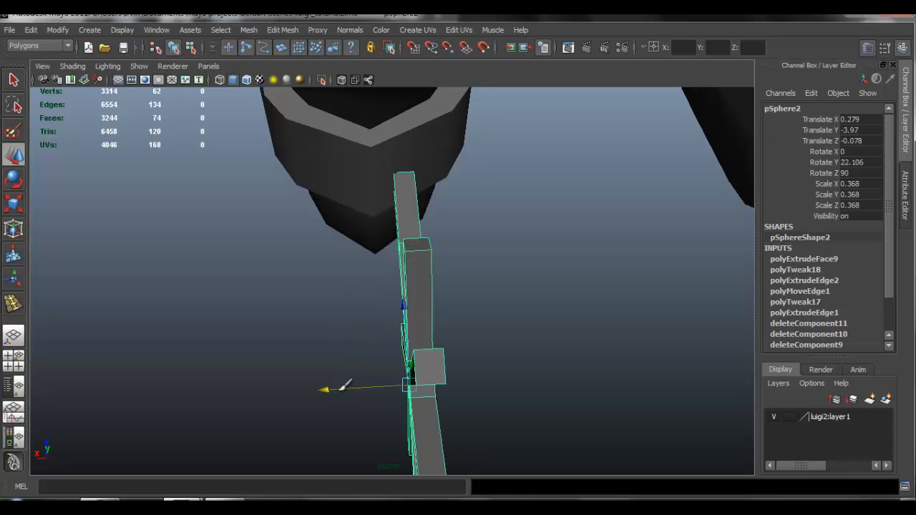
drag(343, 387, 288, 373)
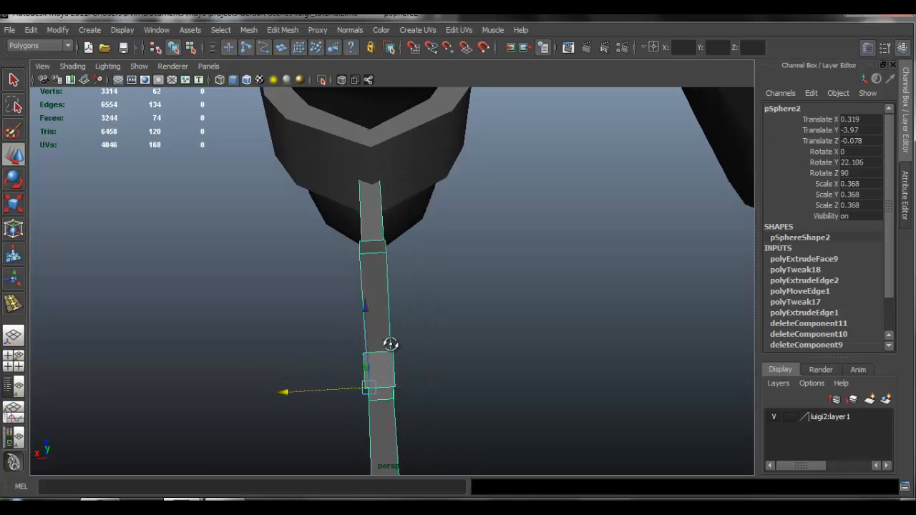
Insert two edge loops beside the bend in the spur's arm and scale the selected loop down slightly
alt+drag(391, 344, 436, 278)
alt+right_drag(438, 283, 450, 277)
alt+drag(428, 280, 297, 244)
alt+right_drag(372, 276, 363, 224)
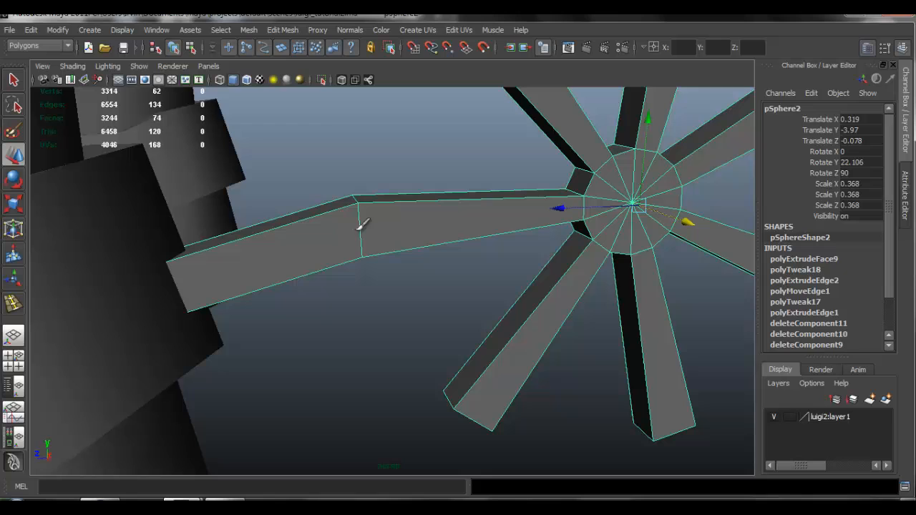
click(257, 33)
mouse_move(287, 31)
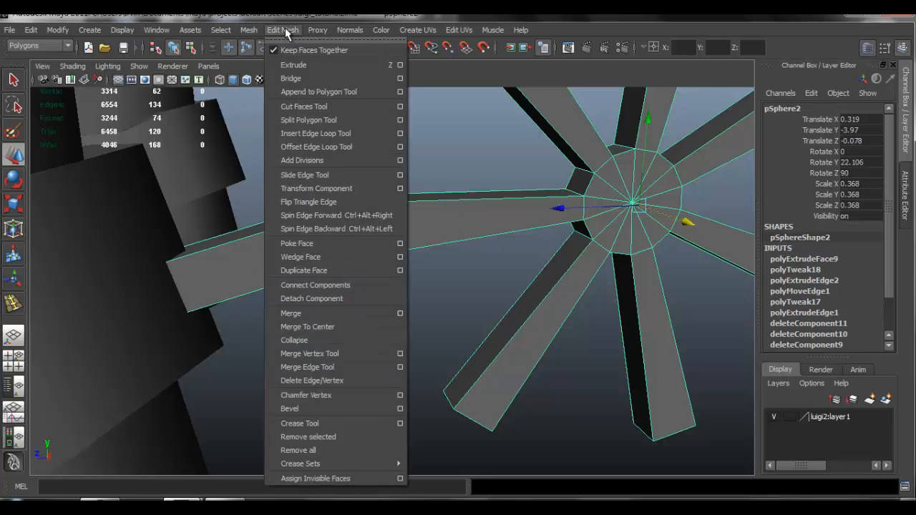
click(338, 135)
drag(358, 205, 355, 209)
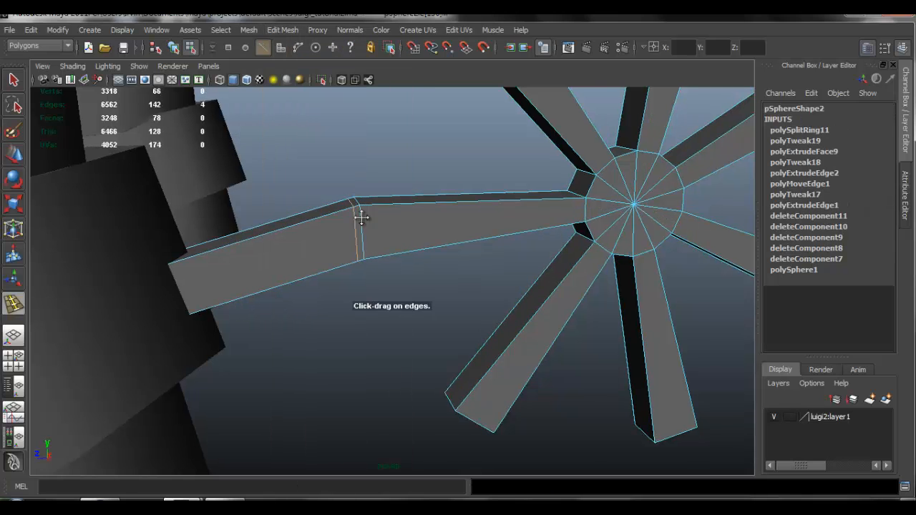
alt+middle_drag(360, 213, 374, 232)
drag(376, 230, 372, 248)
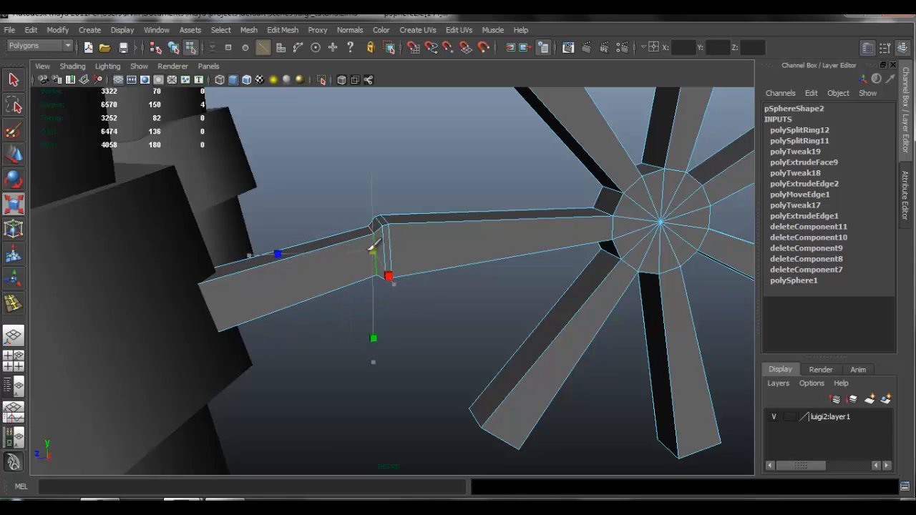
scroll(374, 245, down, 5)
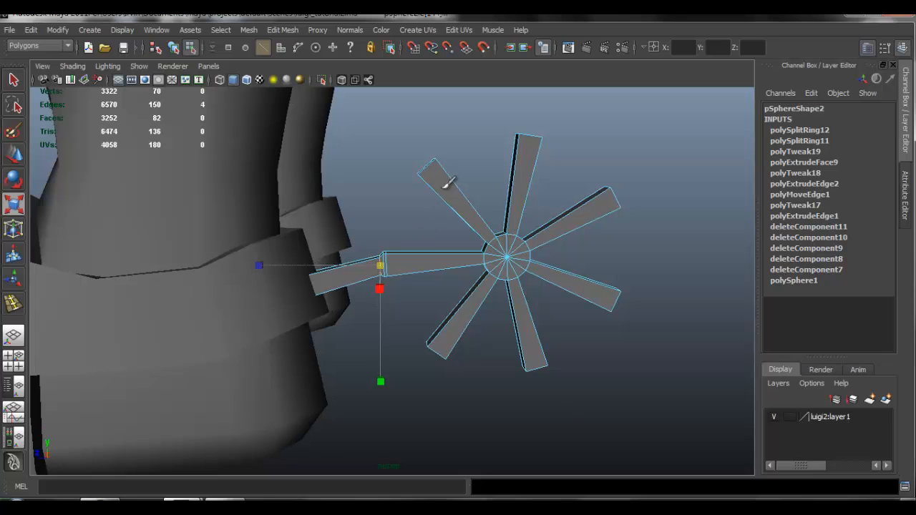
right_drag(444, 184, 500, 159)
click(558, 238)
Examine the spur's size and placement against the boot, then against the full character and the reference image
scroll(298, 219, down, 7)
alt+drag(298, 219, 407, 220)
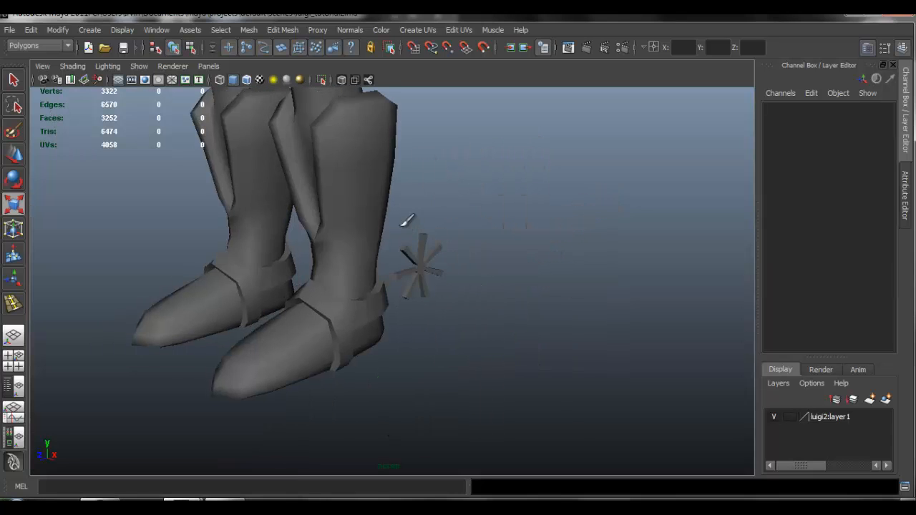
alt+middle_drag(462, 250, 473, 275)
scroll(473, 275, down, 5)
alt+drag(410, 215, 340, 228)
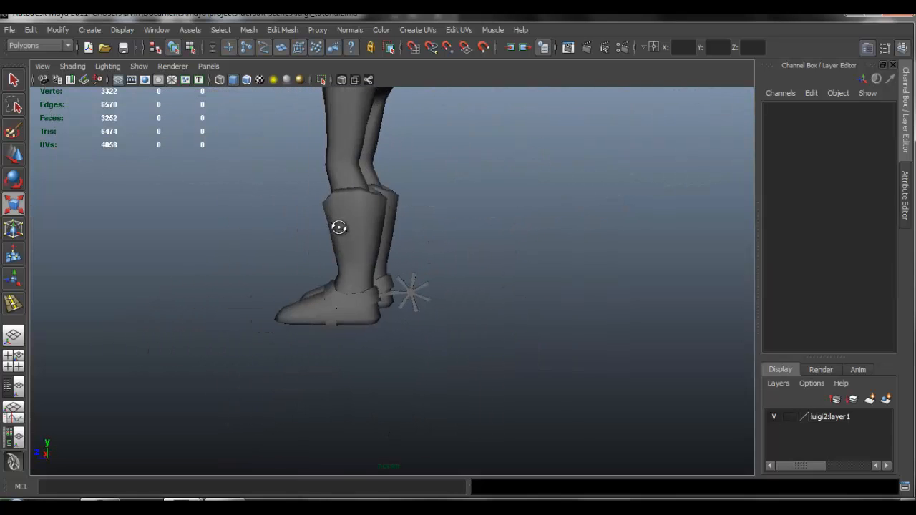
scroll(415, 307, up, 5)
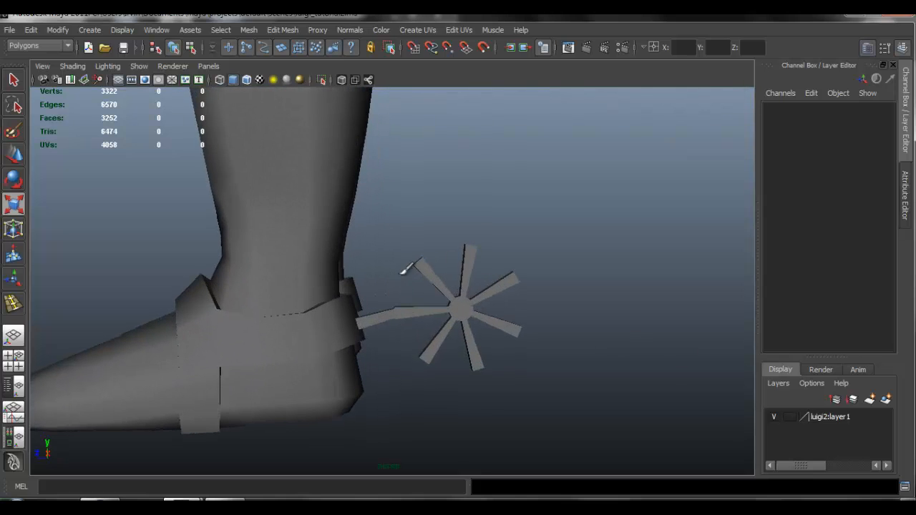
scroll(487, 264, up, 4)
click(486, 263)
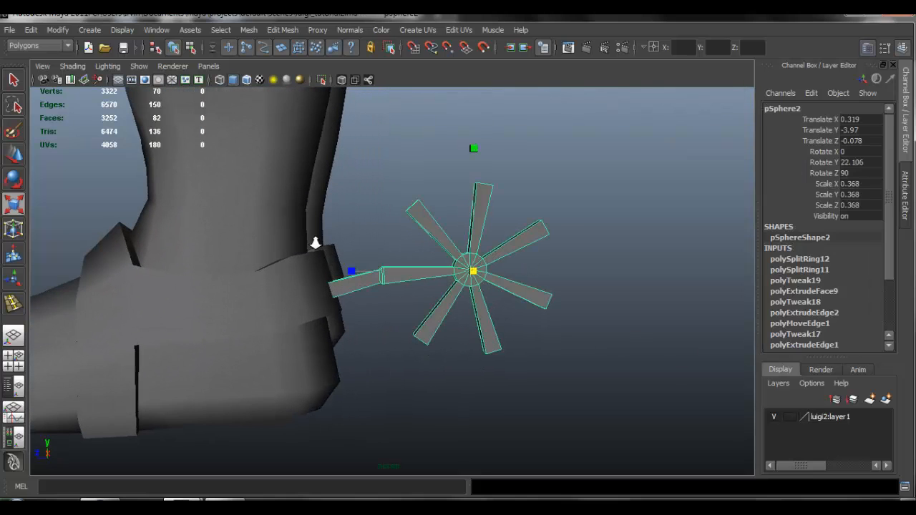
alt+right_drag(315, 244, 310, 242)
alt+drag(315, 240, 465, 233)
click(477, 237)
alt+middle_drag(476, 237, 512, 337)
alt+right_drag(527, 302, 424, 276)
alt+middle_drag(423, 275, 422, 280)
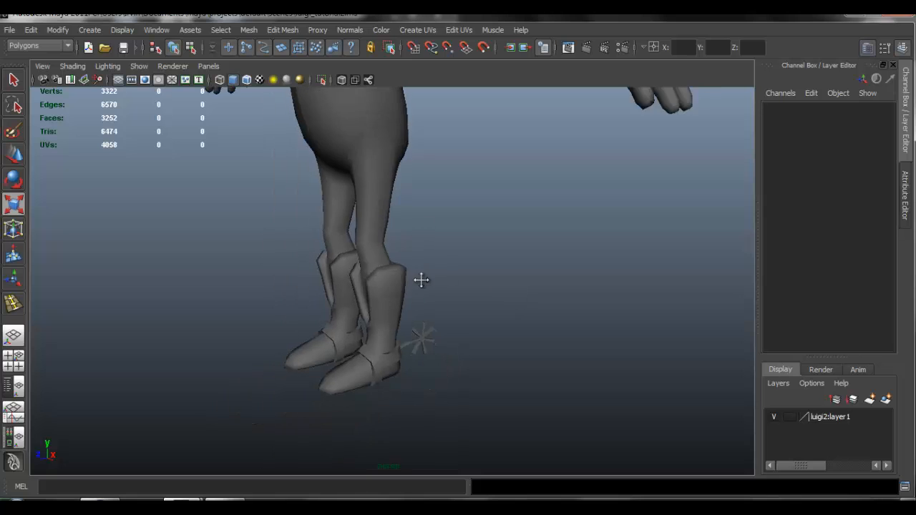
alt+drag(421, 280, 442, 256)
alt+right_drag(442, 256, 479, 245)
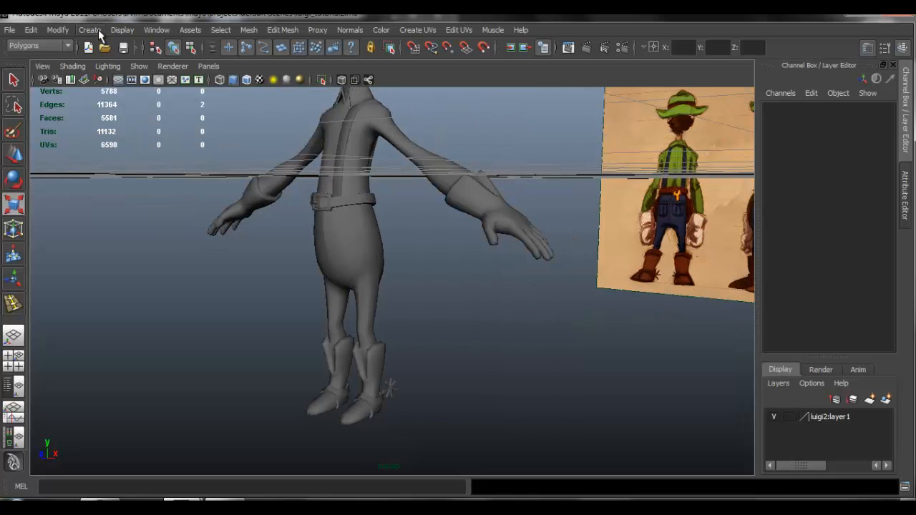
Create a polygon cube at the origin
click(92, 31)
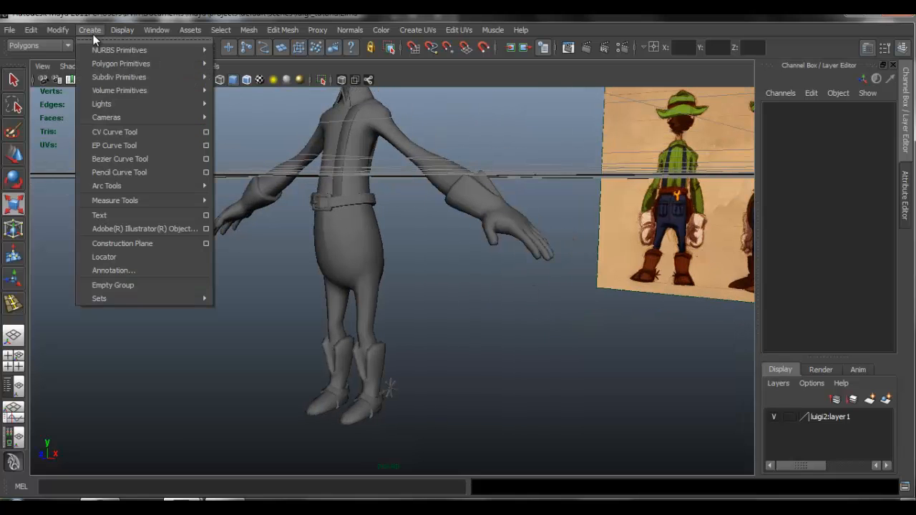
mouse_move(127, 61)
click(248, 84)
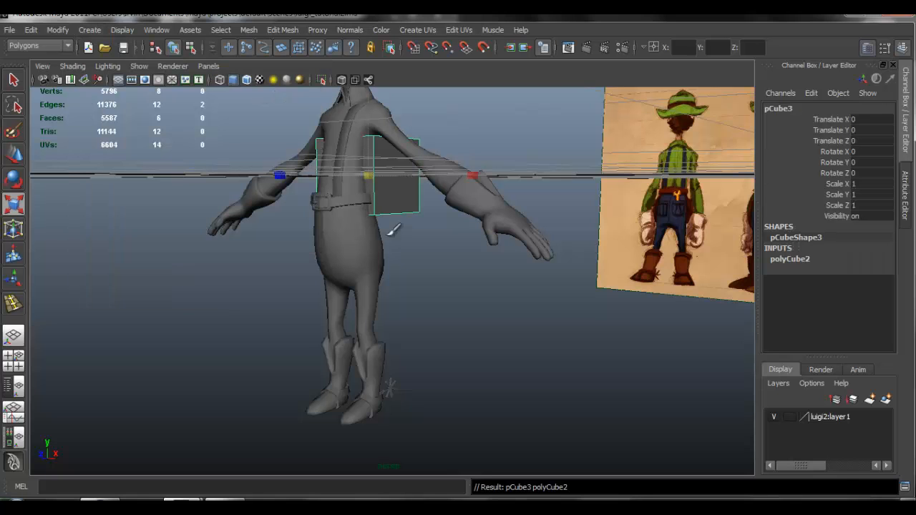
Move the cube beside the character's thigh to about Translate X 0.705, Y -1.32 and scale it uniformly to about 0.453
alt+drag(389, 188, 404, 165)
key(w)
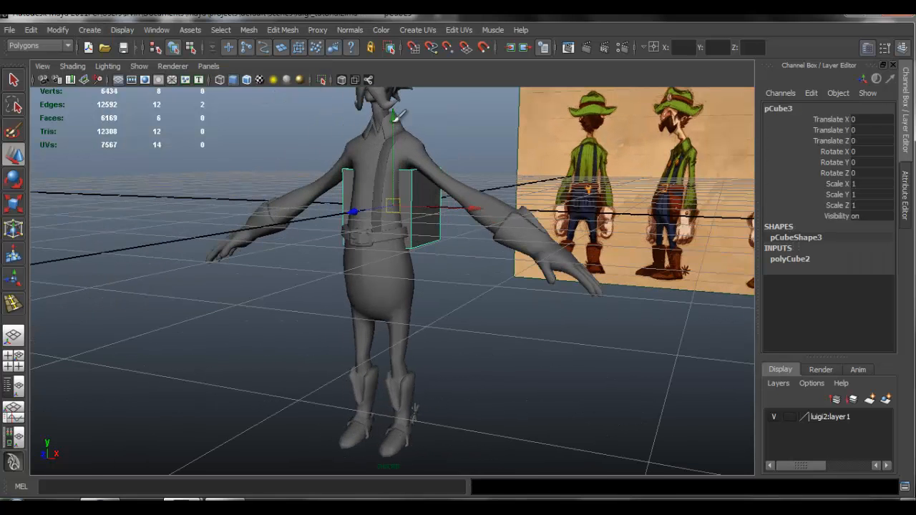
drag(398, 118, 399, 212)
drag(464, 305, 495, 297)
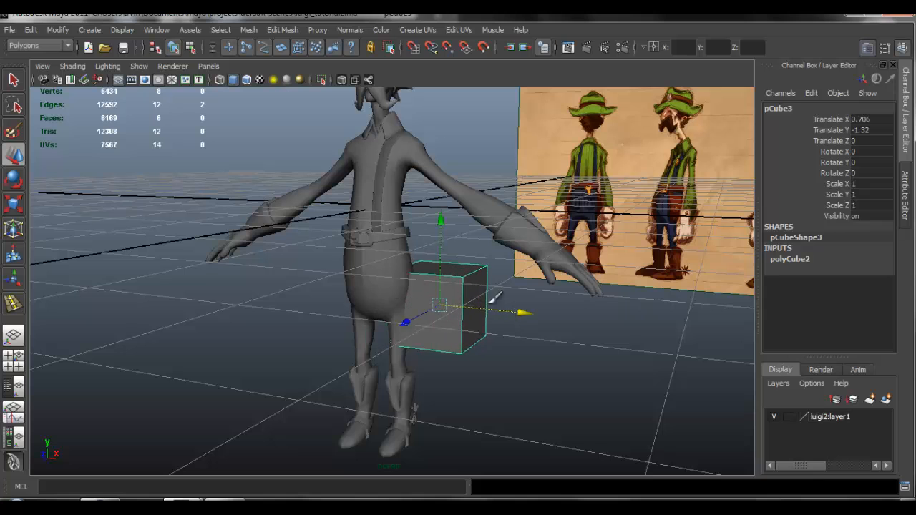
key(r)
drag(439, 306, 412, 297)
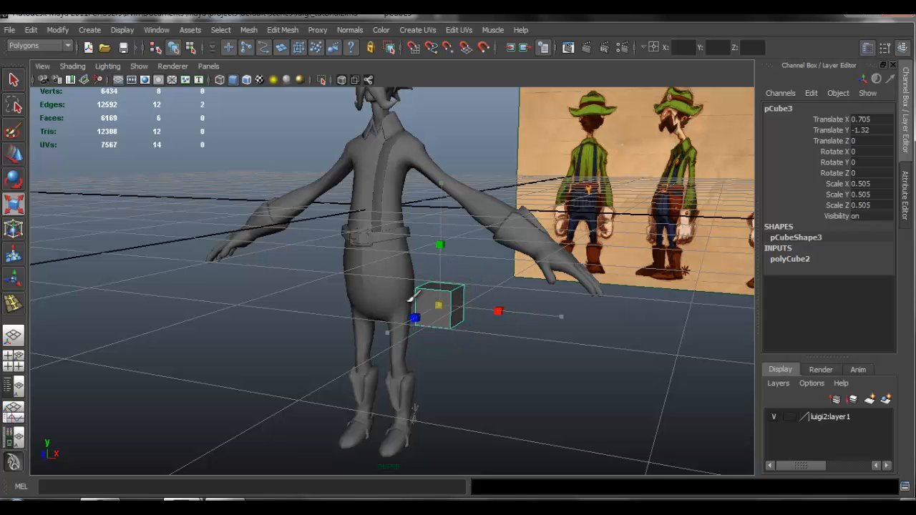
key(f)
alt+right_drag(454, 290, 337, 227)
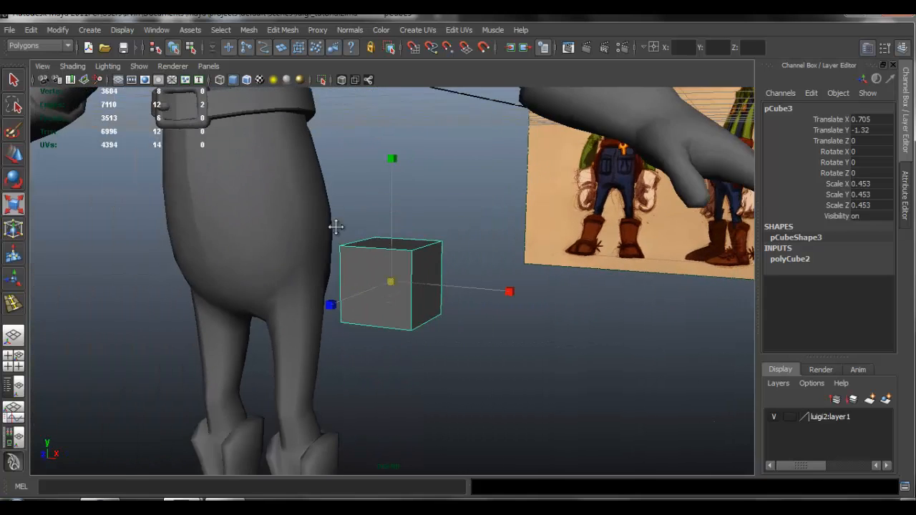
Stretch the cube taller, with its Translate Y at about -0.761, and move it forward to about Translate Z 0.491
alt+middle_drag(394, 169, 447, 233)
drag(449, 191, 435, 153)
key(w)
alt+drag(423, 194, 325, 215)
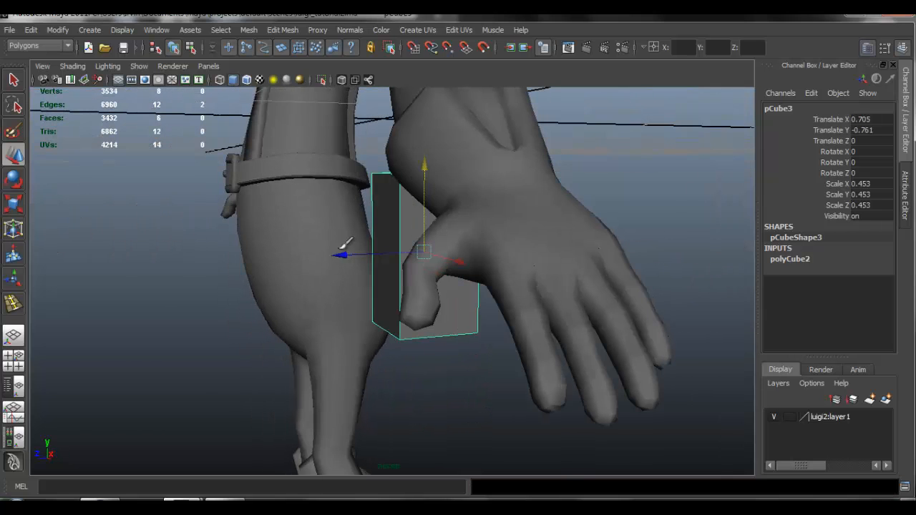
drag(314, 259, 255, 267)
alt+drag(315, 279, 474, 243)
Narrow the block to about half its width and place it beside the hip at about Translate X 0.639, Y -0.984
key(r)
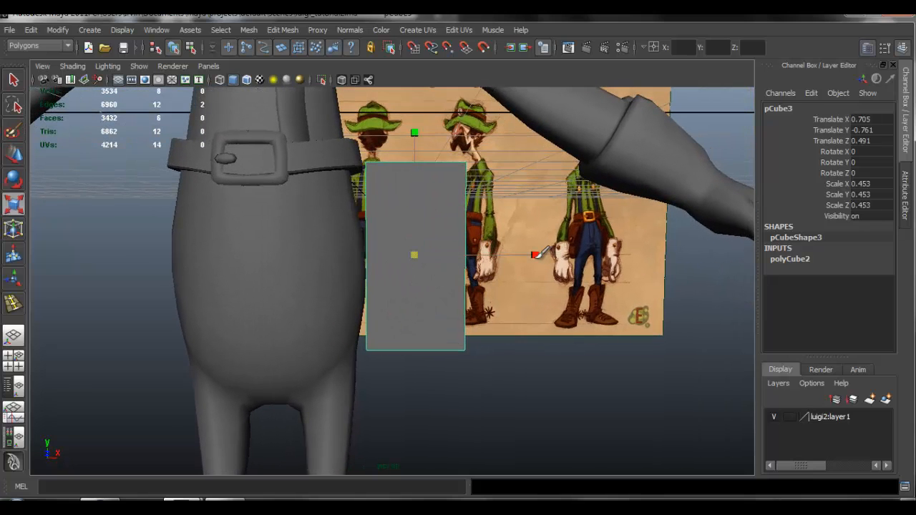
drag(538, 253, 479, 252)
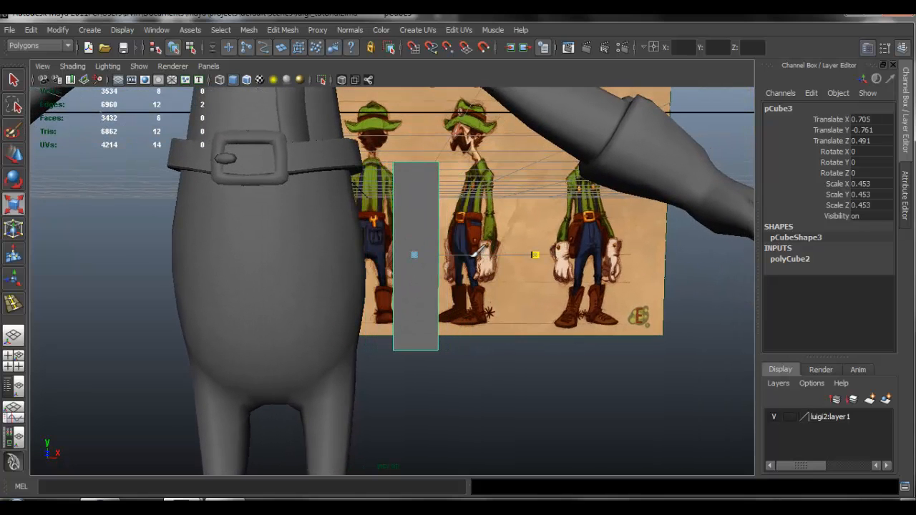
key(w)
drag(413, 166, 421, 211)
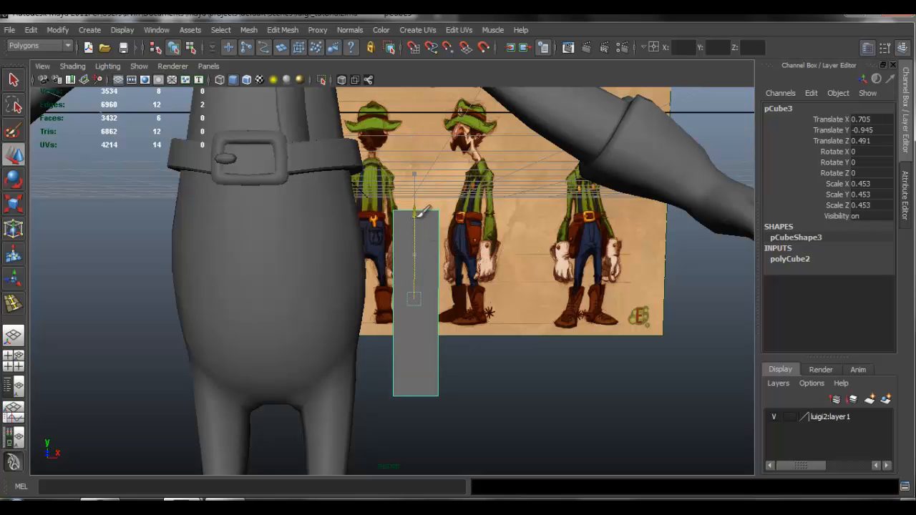
drag(489, 302, 317, 118)
Insert a horizontal edge loop around the block about a third of the way up
click(293, 31)
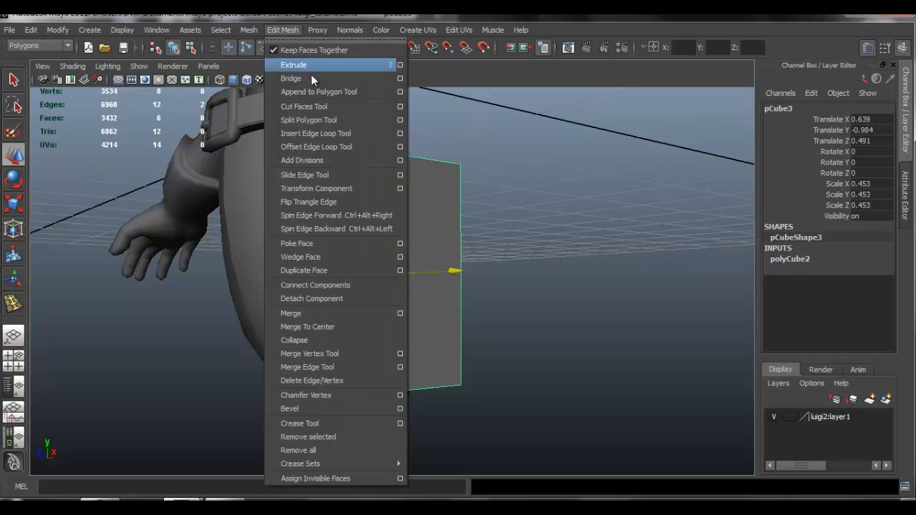
click(347, 135)
drag(367, 291, 367, 307)
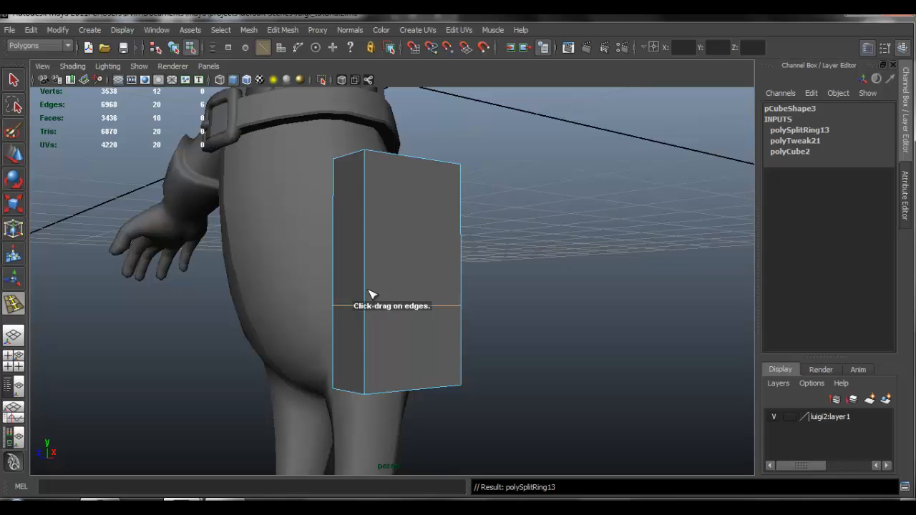
Extrude the block's upper outer side face outward by about 0.057 to form a raised flap
right_drag(418, 194, 415, 228)
click(415, 201)
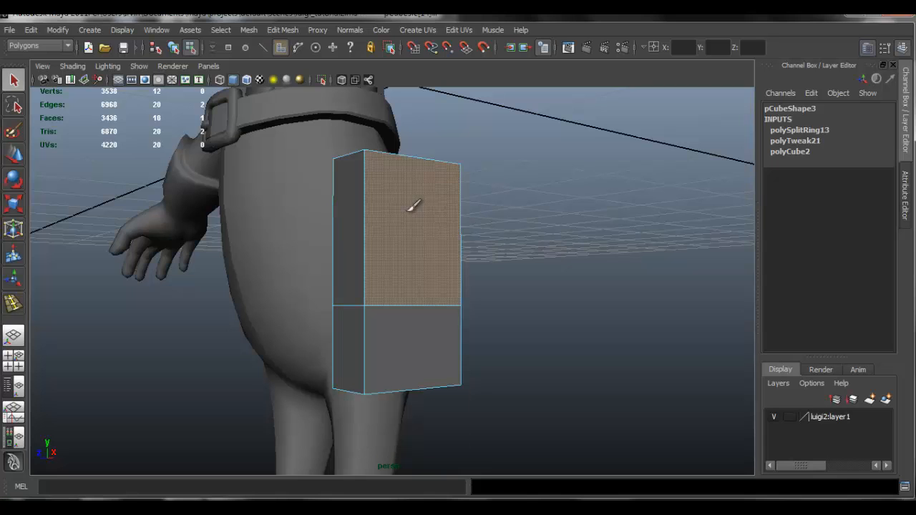
click(283, 30)
click(294, 64)
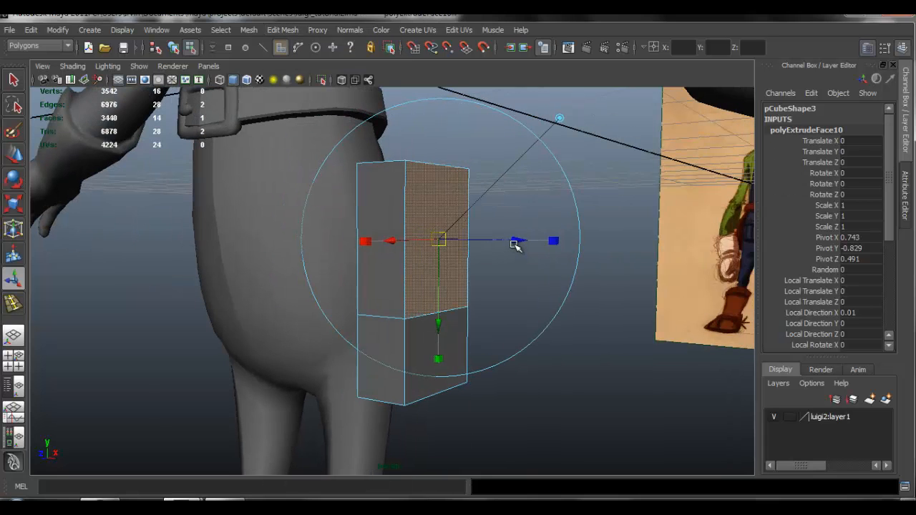
alt+drag(516, 266, 430, 239)
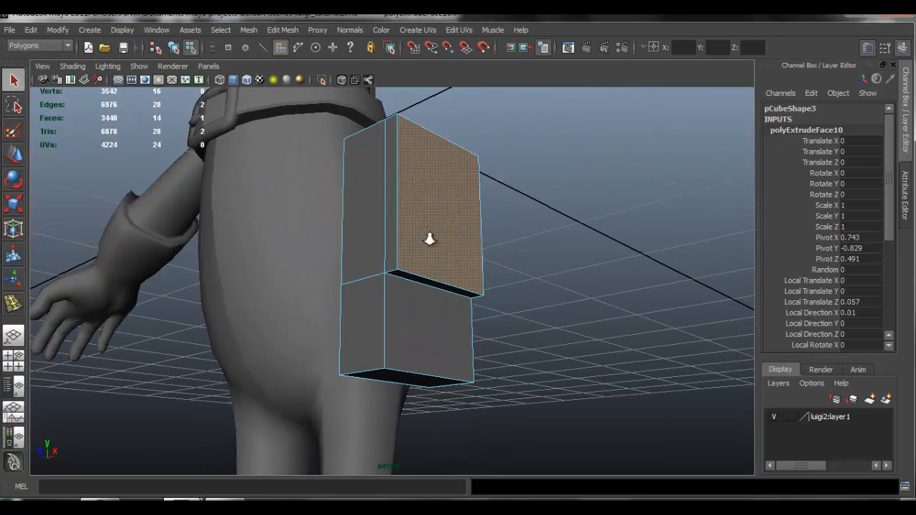
Lower the outer top edge of the raised flap and shift the sloped top face slightly inward
mouse_move(430, 240)
right_down()
mouse_move(430, 269)
mouse_move(446, 246)
right_up()
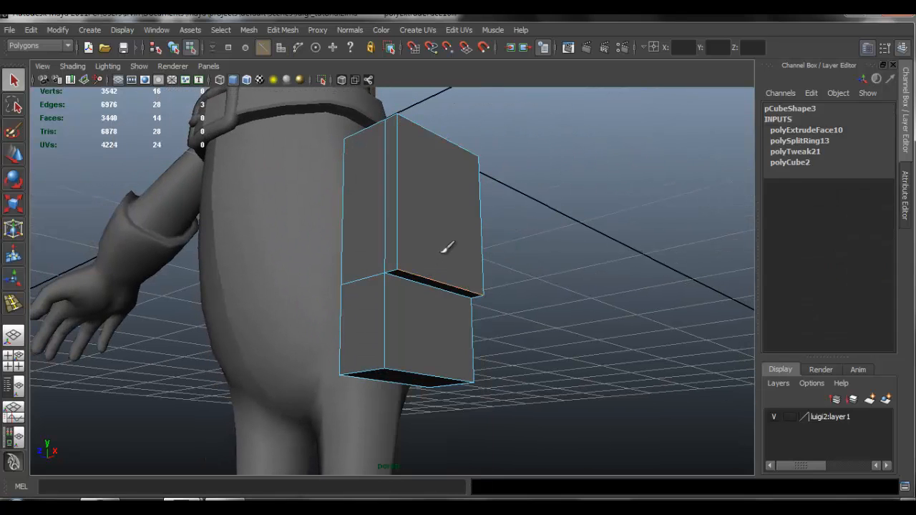
key(w)
click(442, 279)
drag(442, 199, 484, 178)
click(486, 191)
click(487, 197)
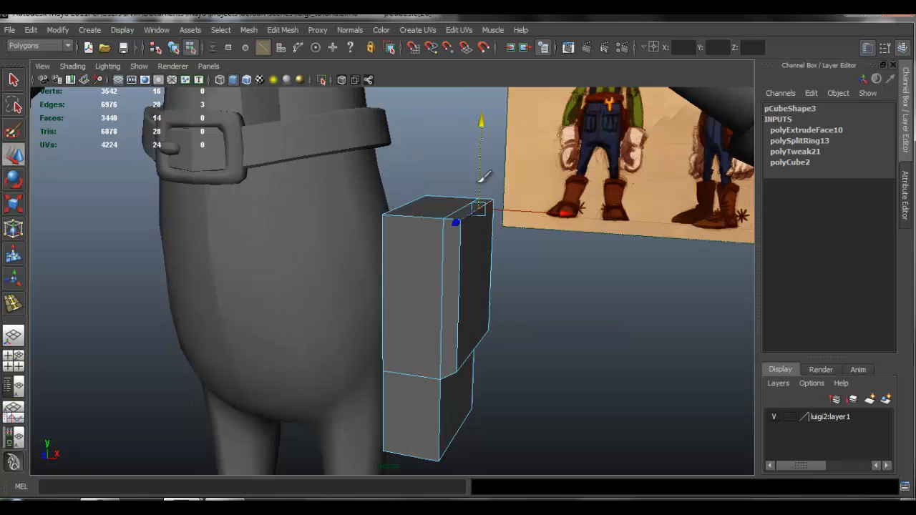
click(487, 147)
key(ctrl+z)
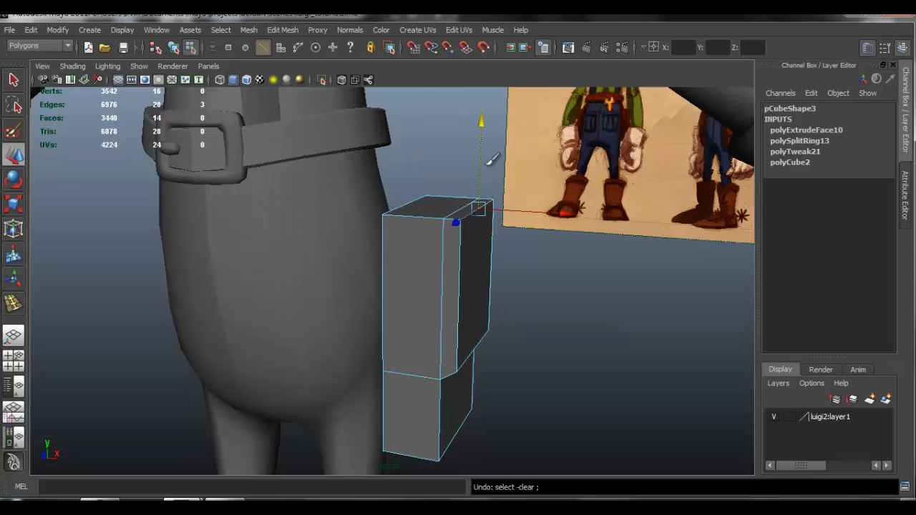
alt+drag(485, 174, 472, 202)
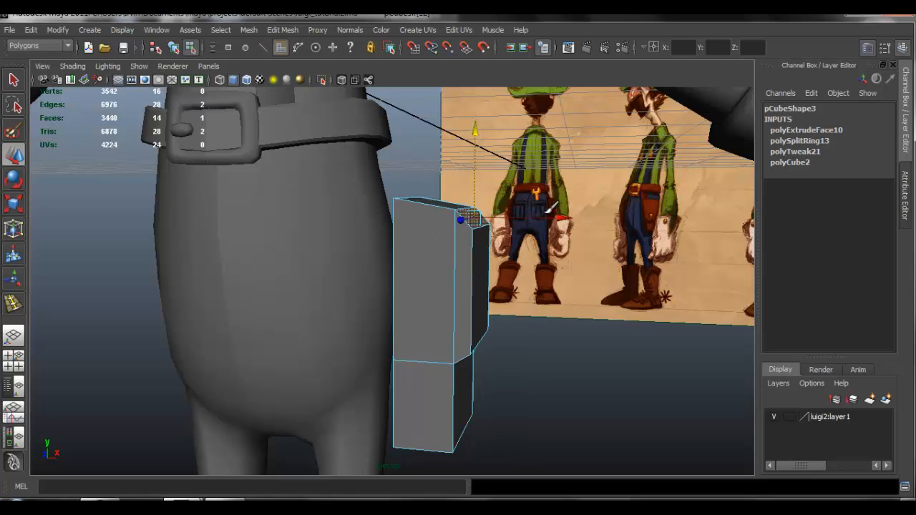
key(ctrl+z)
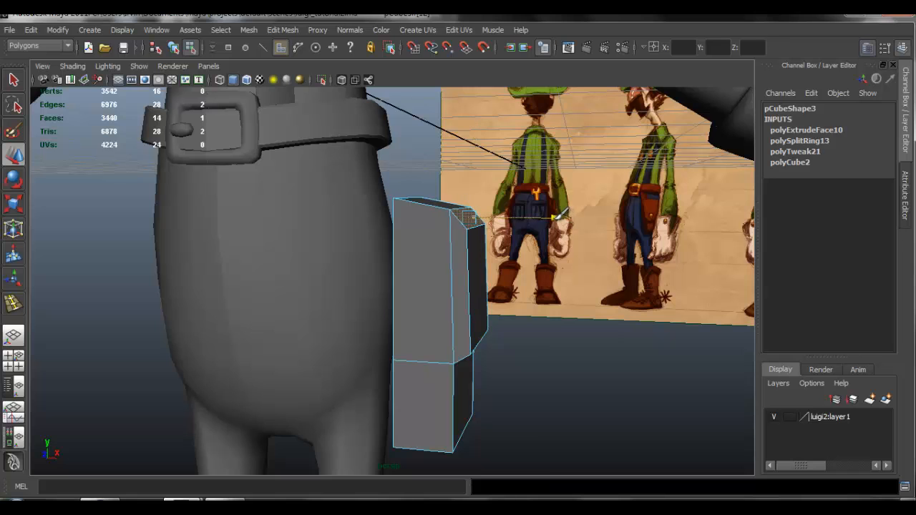
alt+drag(566, 214, 514, 224)
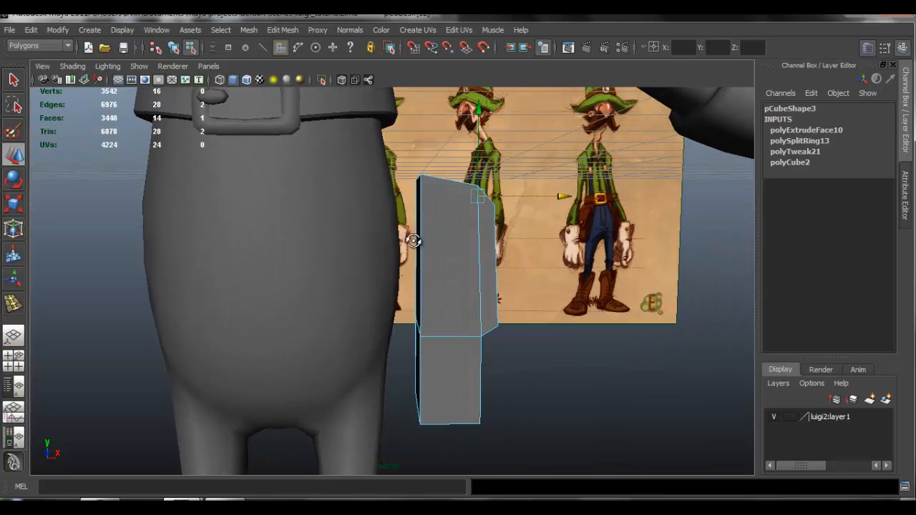
Select the upper and lower side faces facing the leg and move them outward to thin the block
alt+drag(413, 241, 458, 238)
click(428, 215)
shift+click(429, 339)
alt+drag(478, 283, 527, 289)
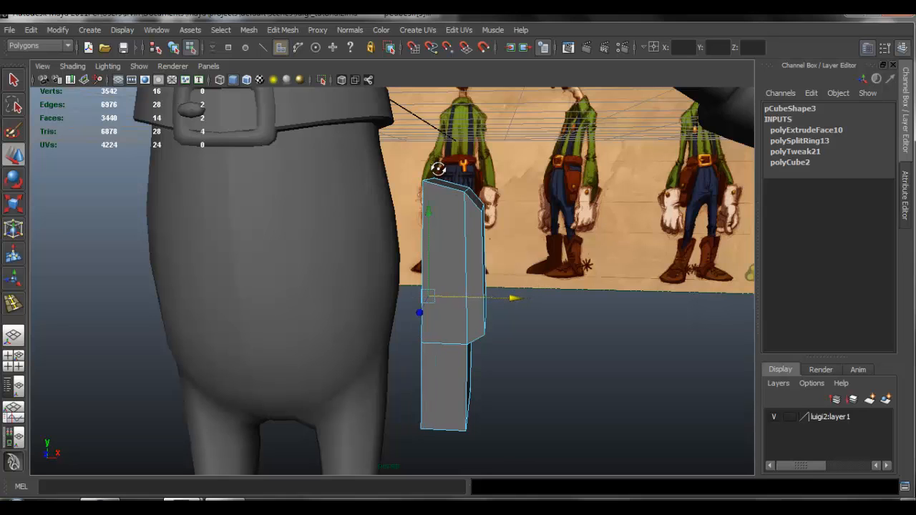
alt+drag(438, 169, 434, 170)
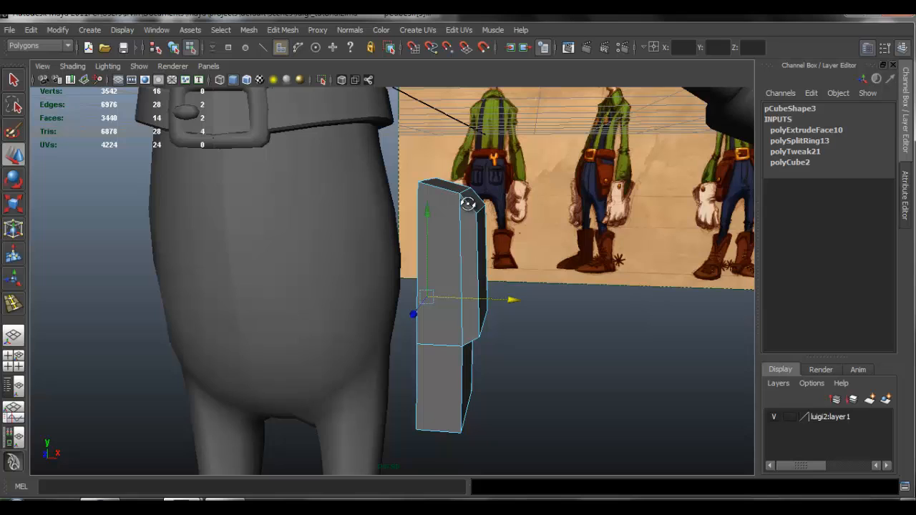
alt+drag(468, 204, 467, 201)
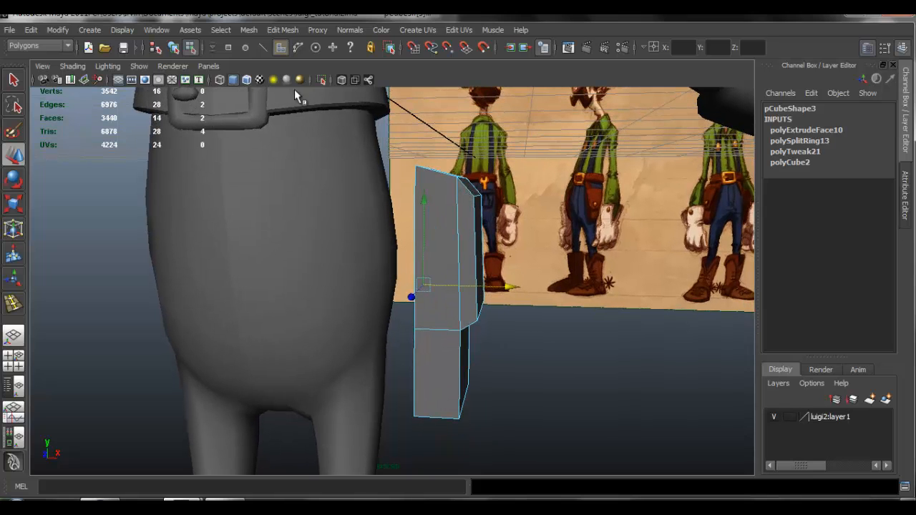
Insert a vertical edge loop through the middle of the block's narrow side and scale it outward into a slight bulge
click(270, 34)
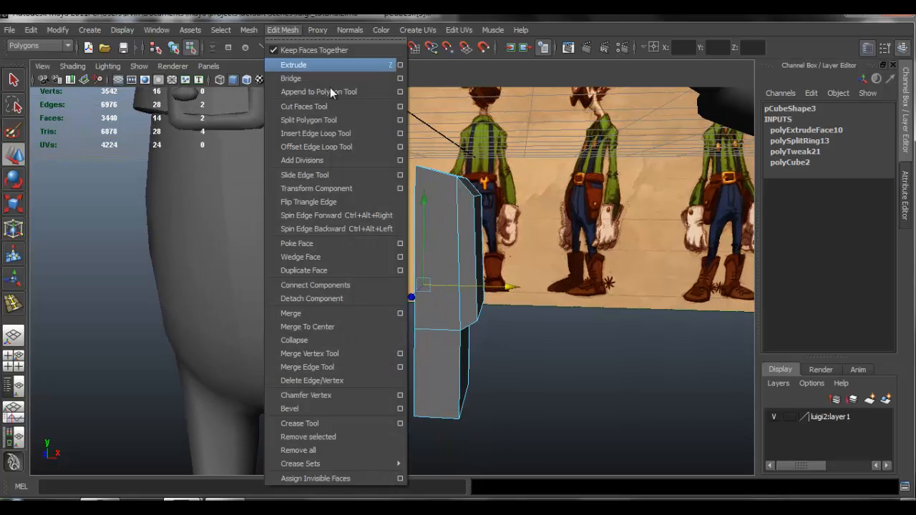
click(326, 134)
click(440, 333)
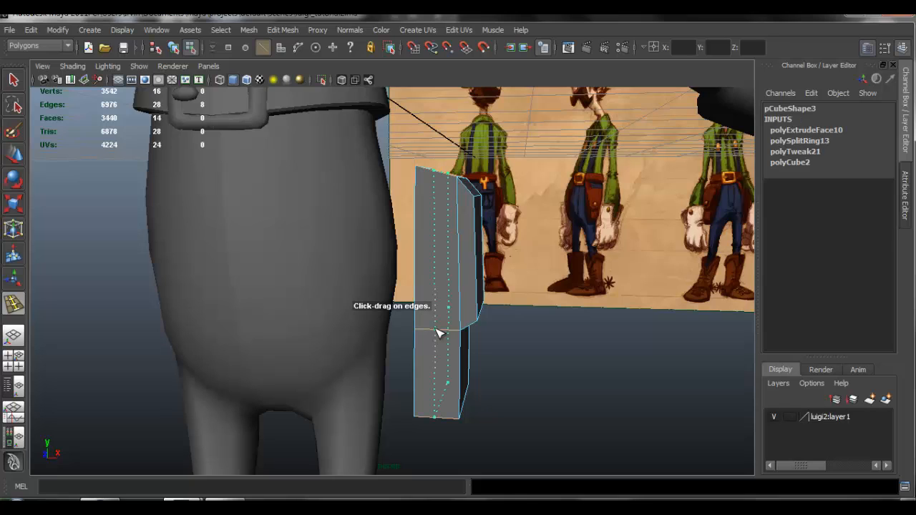
key(r)
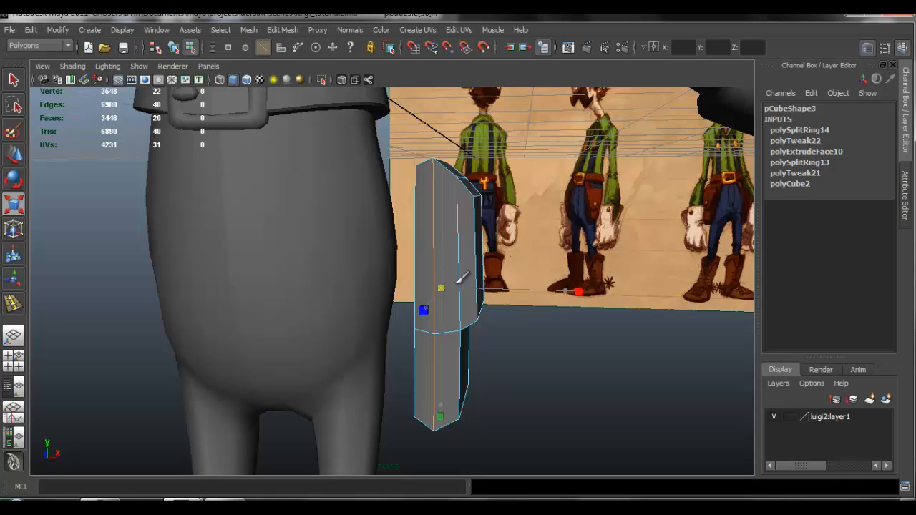
alt+drag(473, 175, 384, 247)
Isolate the block in the view and insert two vertical edge loops near the front end of its wide side
key(F8)
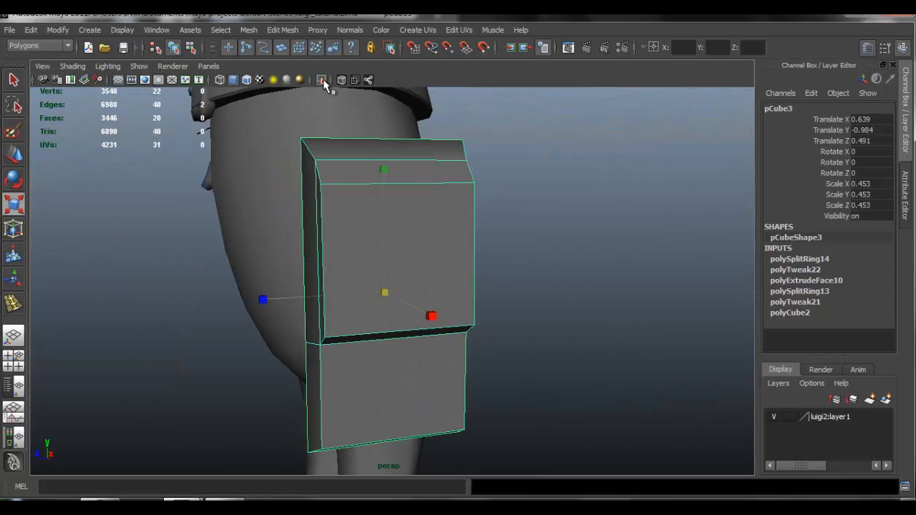
click(323, 79)
alt+drag(418, 207, 398, 187)
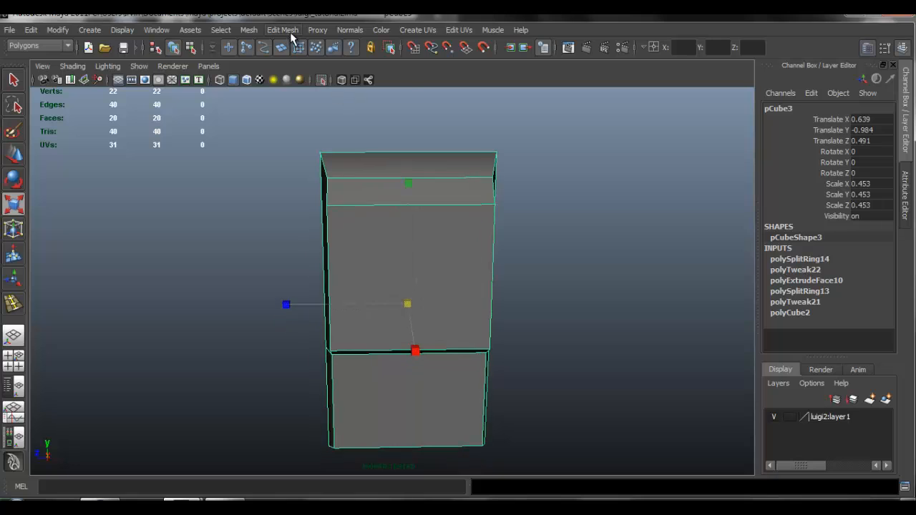
click(286, 30)
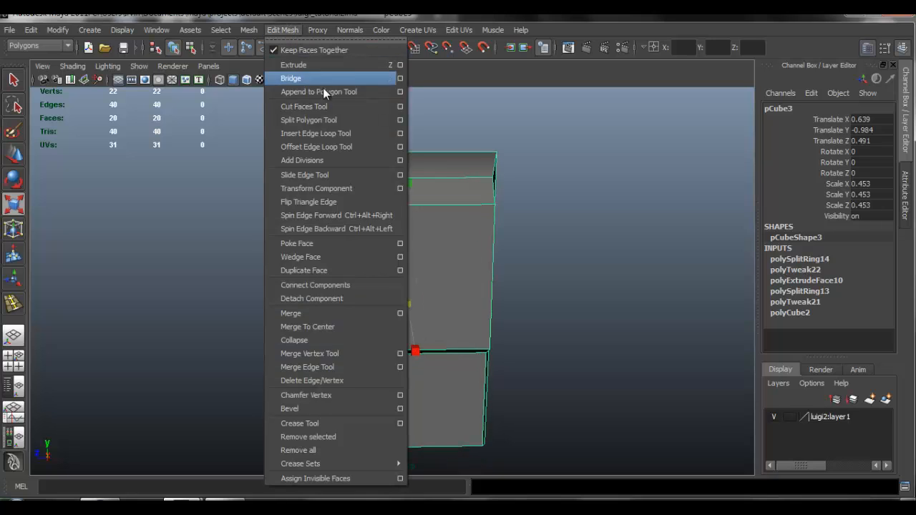
click(337, 134)
alt+drag(384, 193, 375, 218)
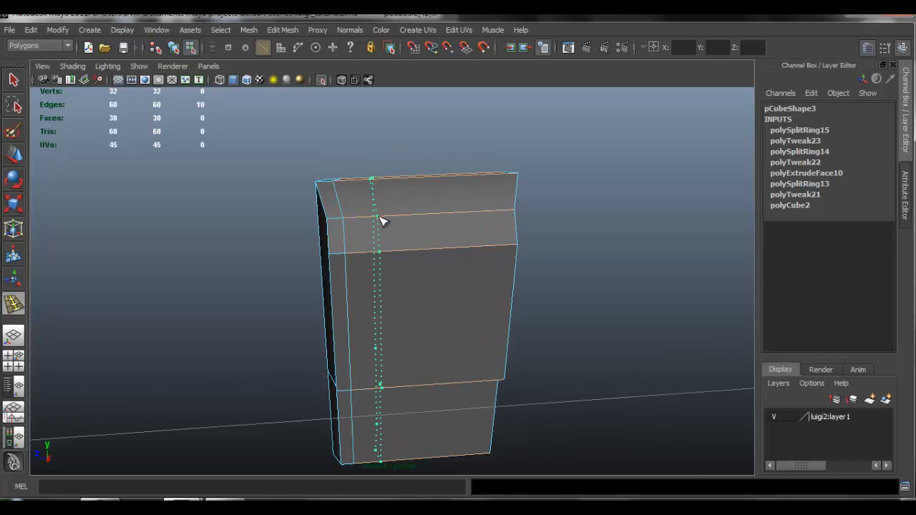
click(382, 221)
key(q)
Extrude the small top face between the two new edge loops and raise it into a tall upright strap
alt+drag(368, 184, 488, 182)
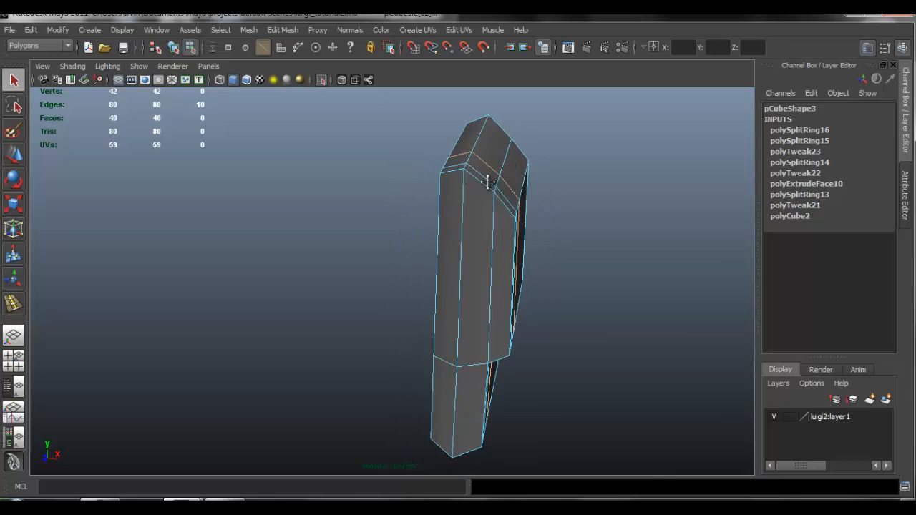
alt+middle_drag(487, 183, 432, 217)
alt+drag(432, 217, 442, 194)
right_drag(441, 196, 441, 220)
click(423, 196)
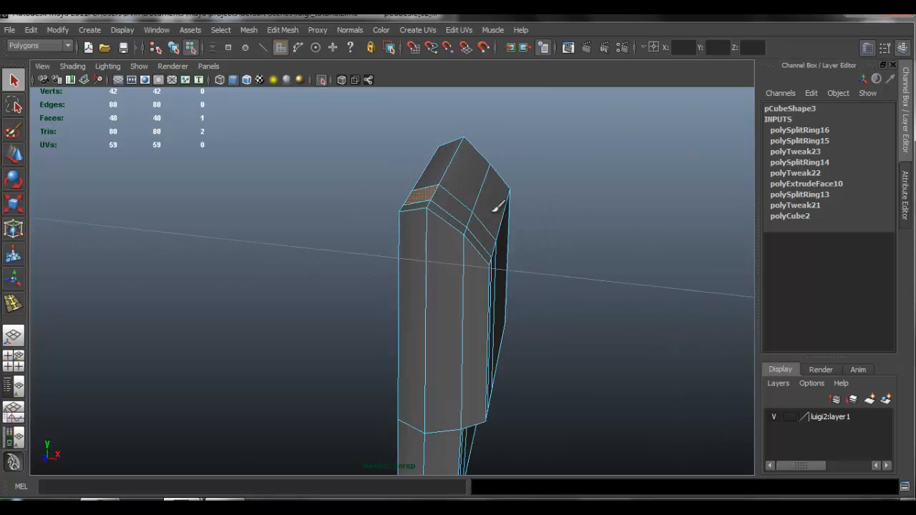
alt+drag(499, 206, 484, 179)
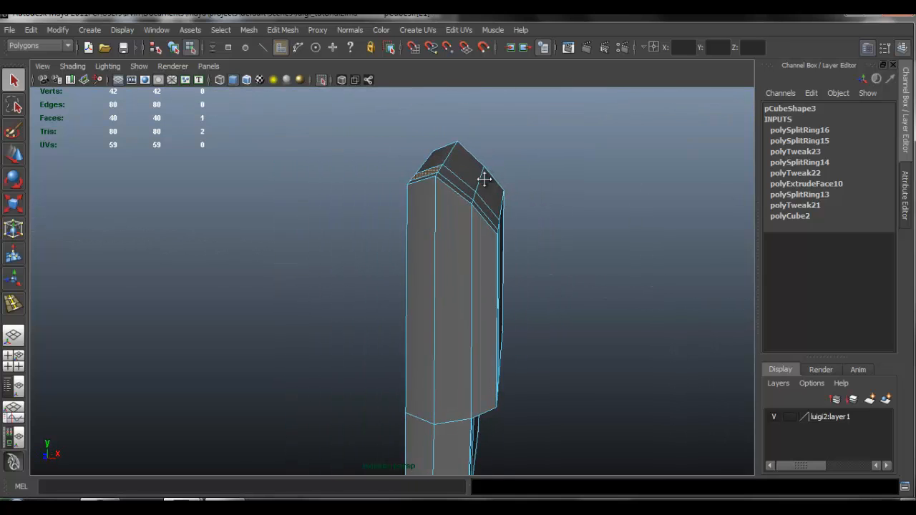
click(282, 29)
click(293, 64)
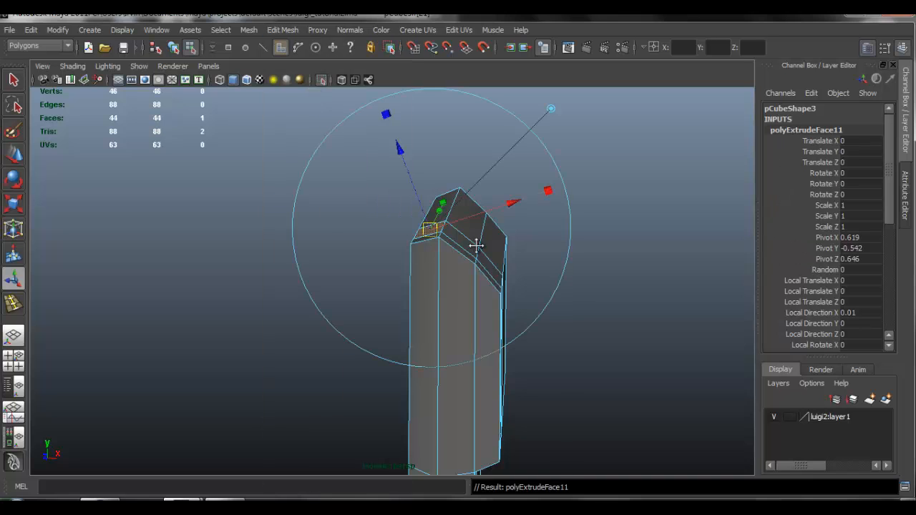
alt+middle_drag(477, 246, 477, 281)
key(w)
alt+drag(455, 243, 449, 207)
drag(435, 171, 405, 63)
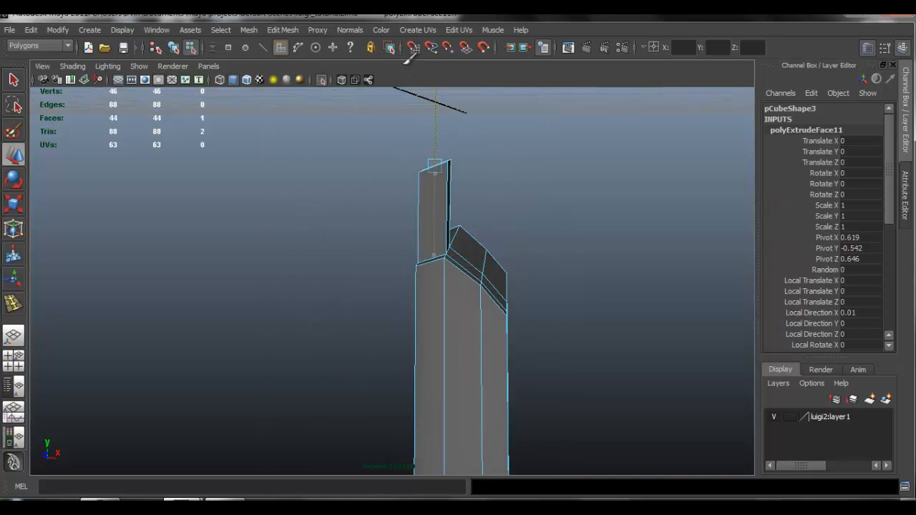
alt+drag(502, 222, 422, 143)
alt+drag(427, 101, 349, 184)
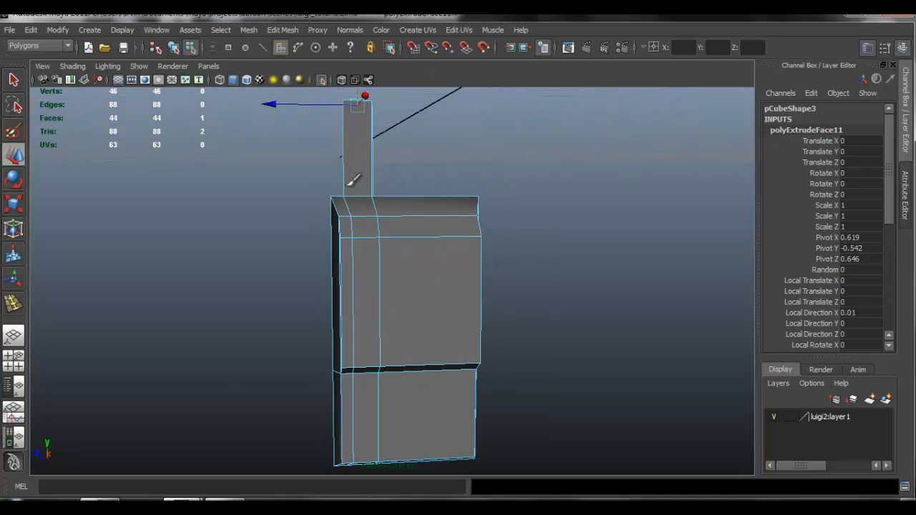
Show the holster in smooth preview and insert a vertical edge loop near the rear end of its wide side
right_drag(347, 184, 404, 161)
alt+drag(442, 223, 325, 97)
key(3)
click(284, 30)
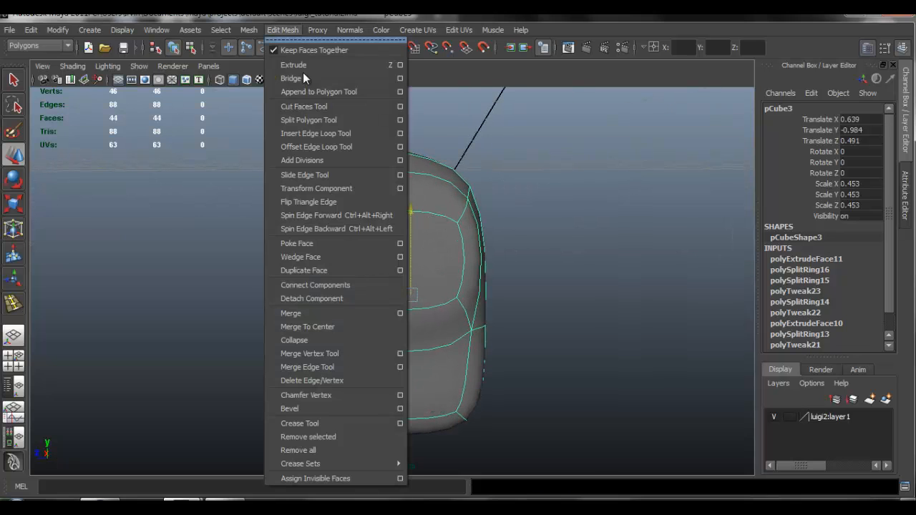
click(334, 128)
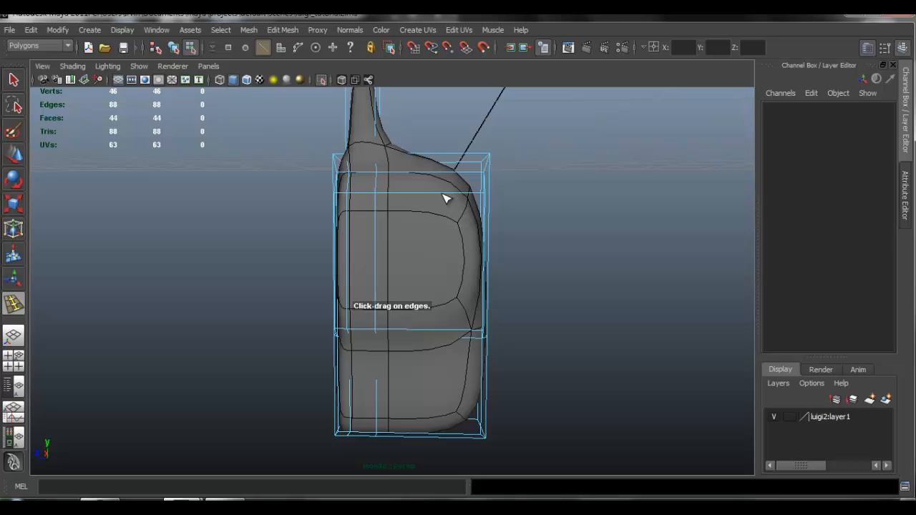
click(493, 207)
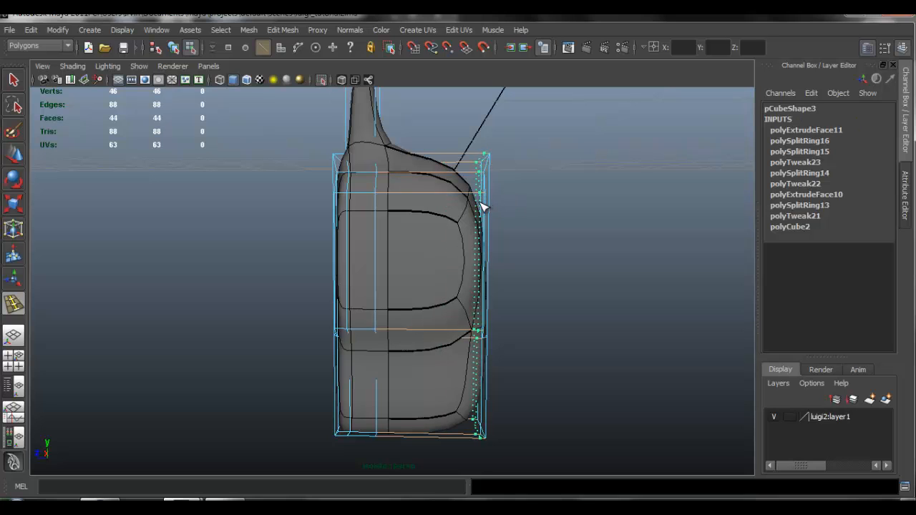
drag(481, 203, 479, 205)
Insert additional edge loops around the flap's borders and underside to tighten its smoothed corners
alt+middle_drag(450, 310, 459, 259)
alt+drag(448, 305, 503, 256)
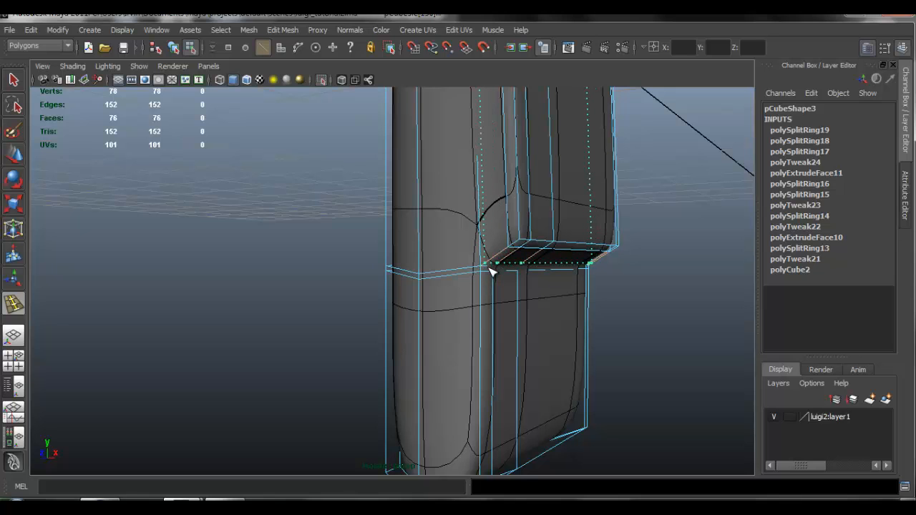
drag(492, 271, 458, 240)
Insert edge loops near the strap's base and tip, and return the smoothed holster to object mode
alt+drag(467, 144, 367, 212)
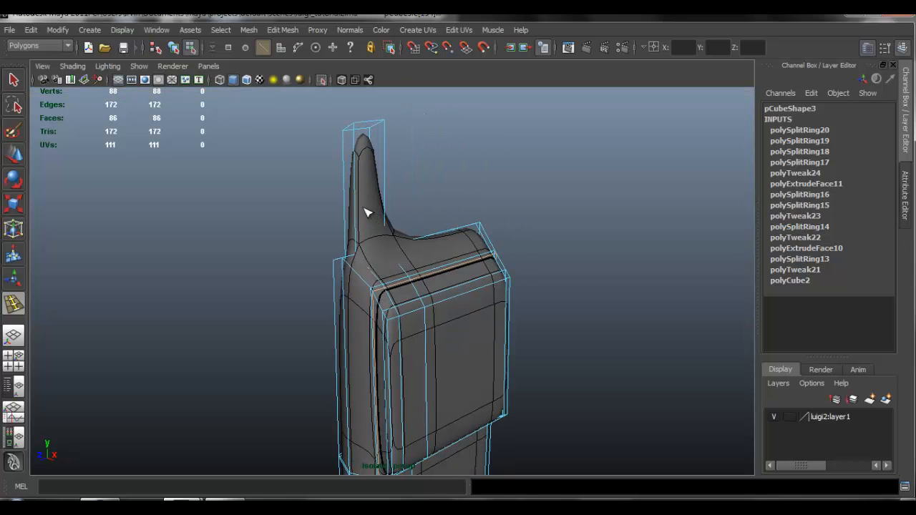
click(356, 251)
drag(355, 179, 358, 133)
alt+middle_drag(438, 247, 444, 236)
key(q)
key(3)
right_drag(446, 225, 503, 204)
click(536, 307)
alt+right_drag(463, 298, 444, 278)
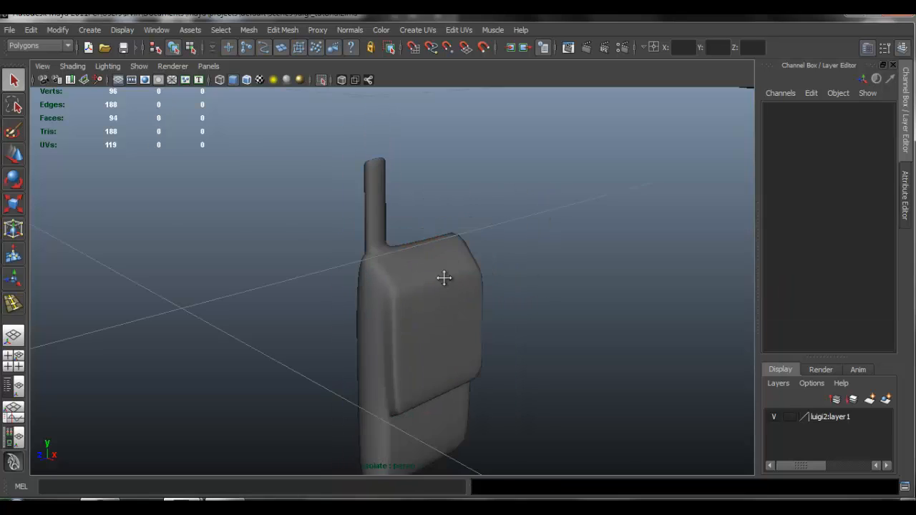
Turn off the isolated view and move the holster inward against the leg
alt+drag(444, 278, 458, 247)
alt+right_drag(458, 247, 494, 256)
click(494, 256)
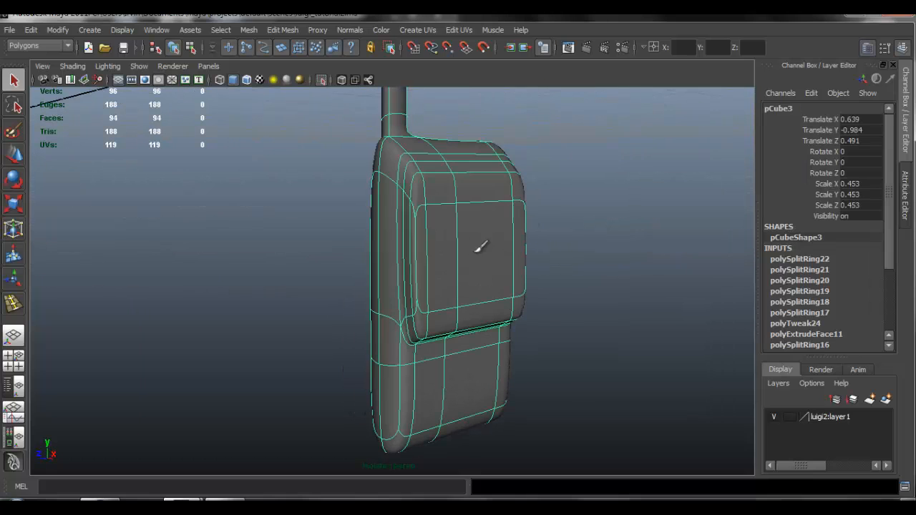
alt+middle_drag(447, 242, 431, 232)
click(325, 82)
alt+drag(406, 201, 453, 270)
click(523, 240)
click(415, 245)
key(w)
alt+drag(382, 244, 342, 242)
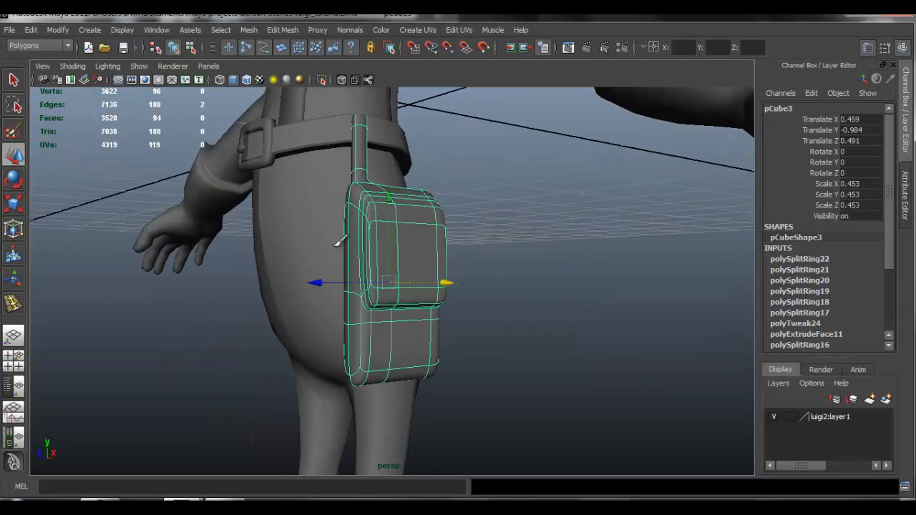
Select the faces at the strap's upper end and move them inward to tuck under the belt
alt+drag(396, 218, 384, 242)
scroll(402, 193, up, 5)
alt+drag(403, 193, 404, 240)
key(F11)
click(392, 183)
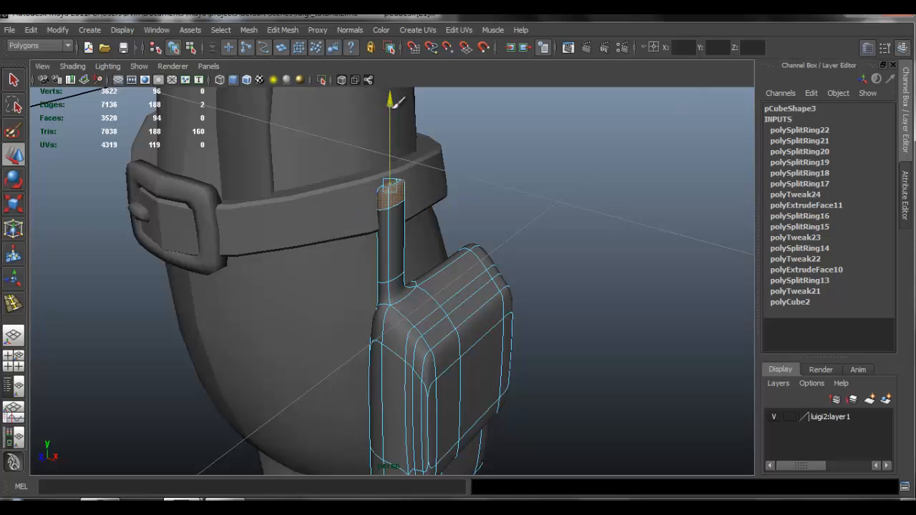
alt+drag(402, 146, 477, 191)
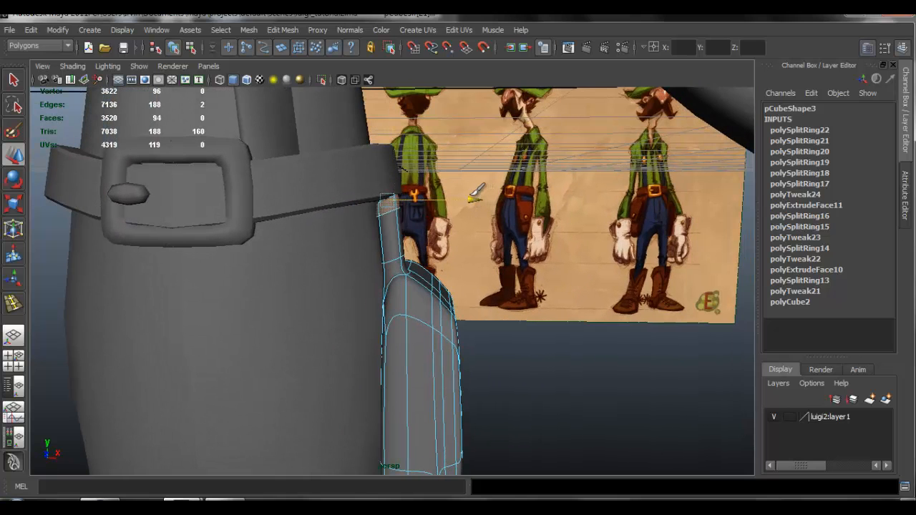
alt+middle_drag(440, 312, 422, 210)
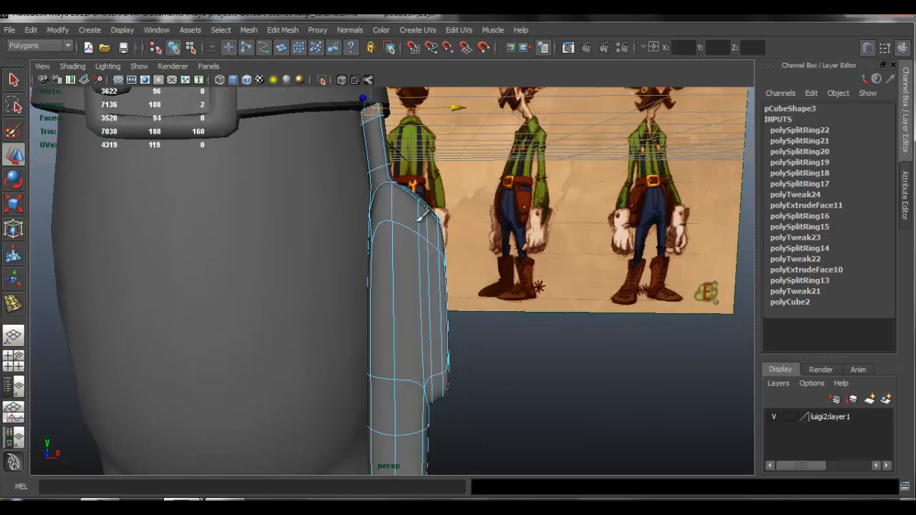
Insert one horizontal edge loop across the middle of the flap and another across the lower pouch
right_drag(412, 204, 457, 175)
click(456, 260)
alt+middle_drag(430, 303, 427, 218)
click(426, 218)
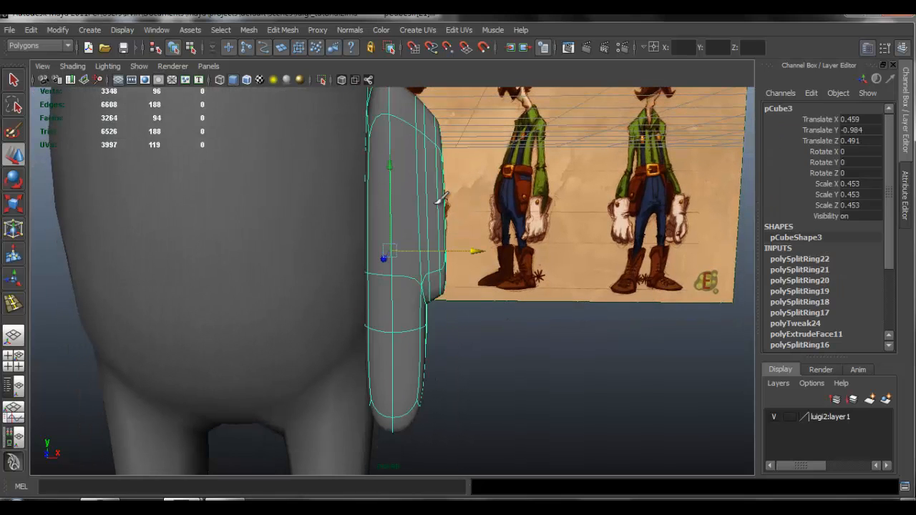
alt+drag(435, 210, 423, 196)
key(y)
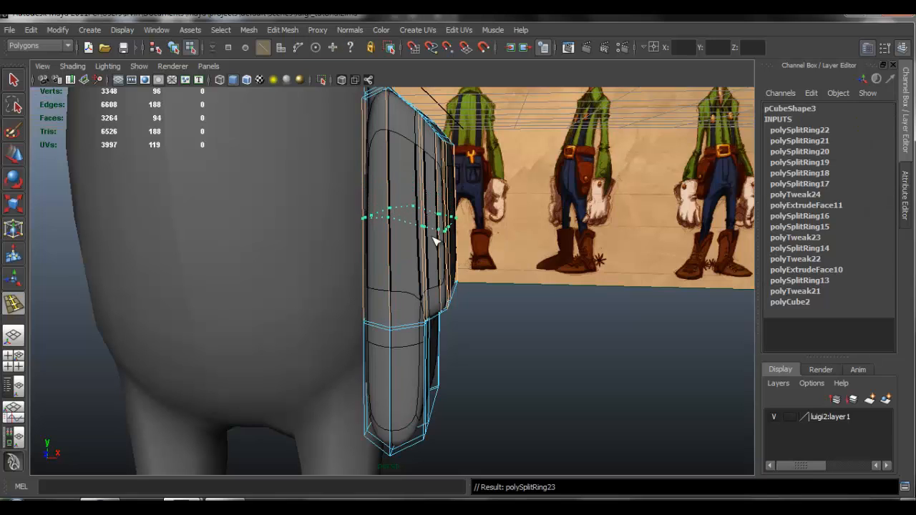
alt+middle_drag(433, 354, 435, 290)
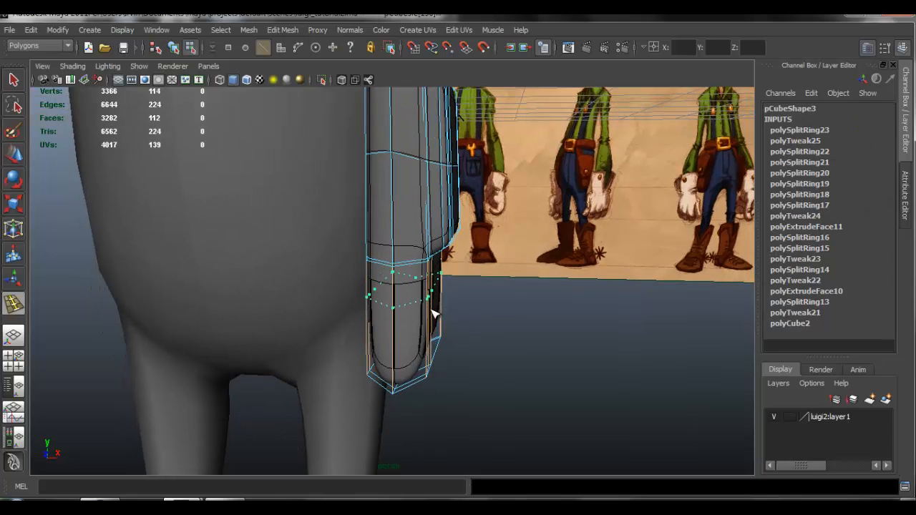
drag(432, 326, 432, 326)
key(q)
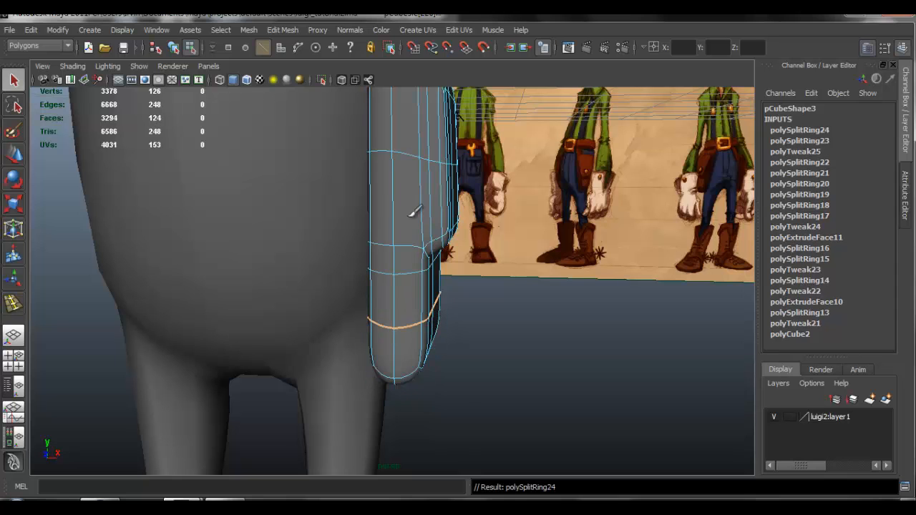
right_drag(409, 214, 465, 199)
click(540, 256)
scroll(385, 203, down, 5)
Rotate the holster to 8.936 around X to follow the leg, and shift it slightly toward the back
alt+middle_drag(385, 202, 397, 248)
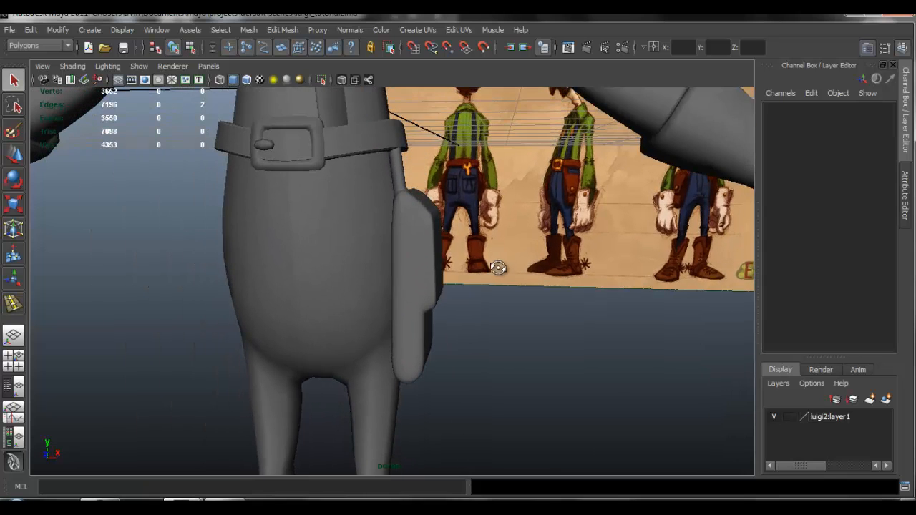
alt+drag(499, 268, 467, 268)
click(428, 227)
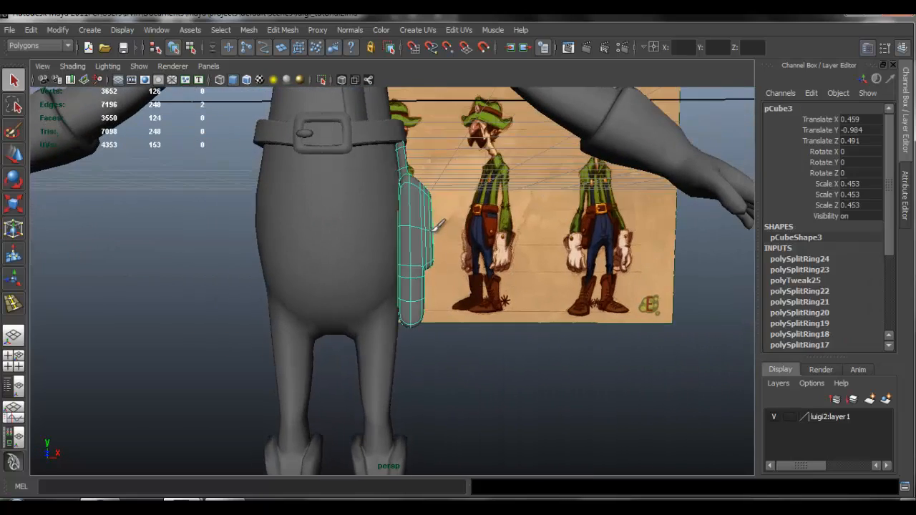
alt+middle_drag(444, 221, 452, 265)
alt+drag(465, 263, 442, 204)
key(e)
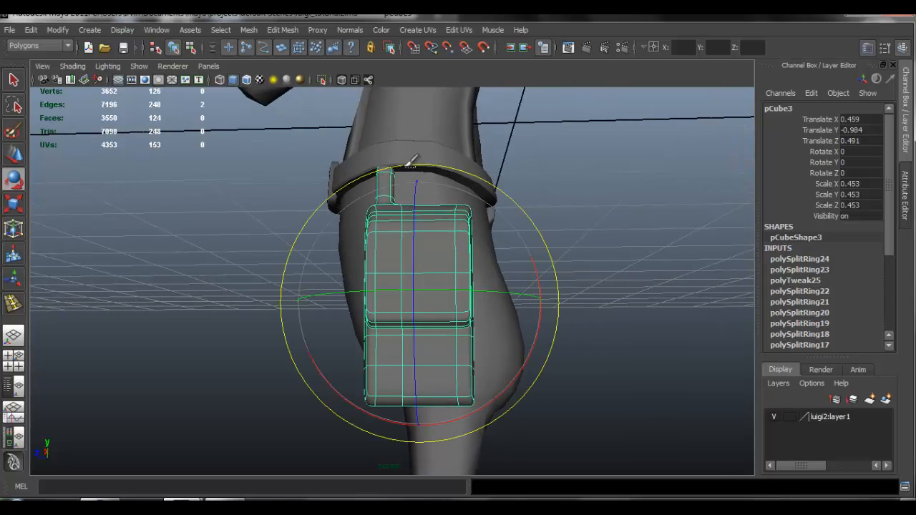
click(410, 161)
key(ctrl+z)
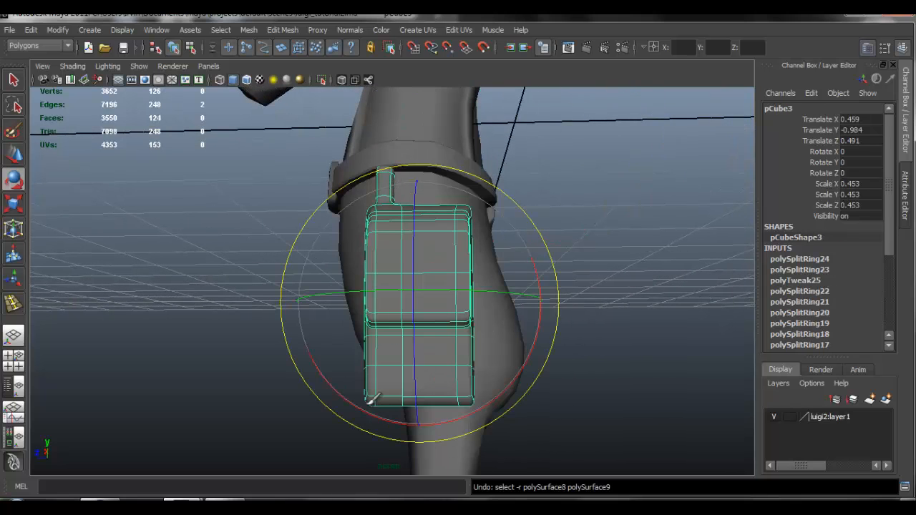
drag(345, 392, 360, 394)
key(w)
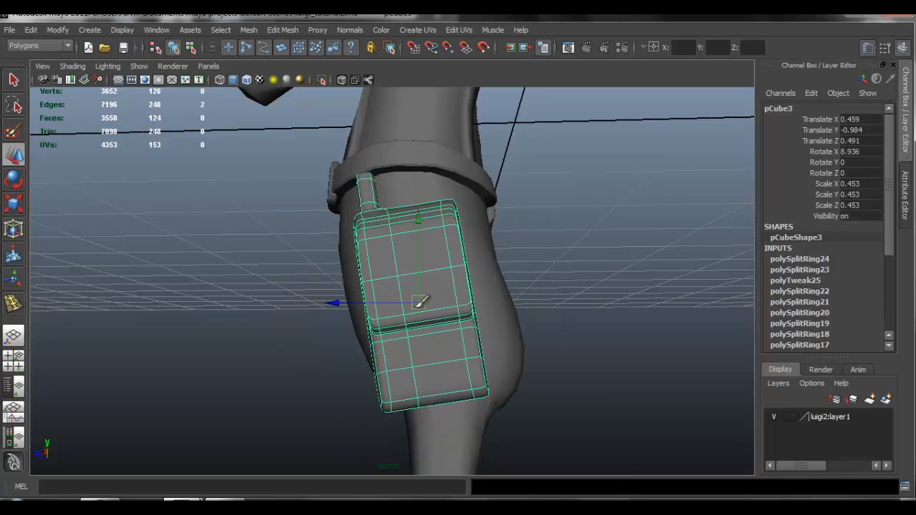
drag(428, 298, 438, 294)
Insert a vertical edge loop through the rear half of the holster's wide side
alt+drag(396, 331, 427, 268)
key(g)
click(398, 244)
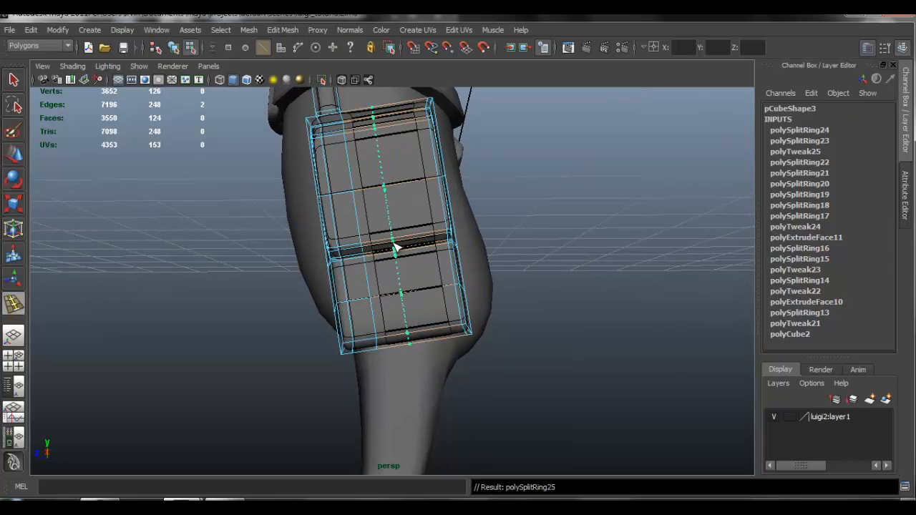
key(q)
Pull the middle edges of the holster's bottom downward with soft selection to round the lower end
alt+drag(423, 333, 441, 356)
key(Delete)
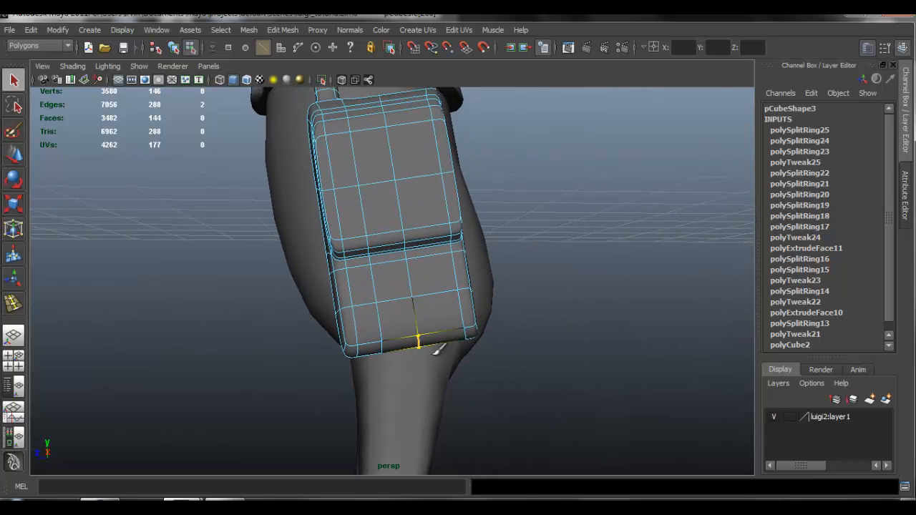
key(w)
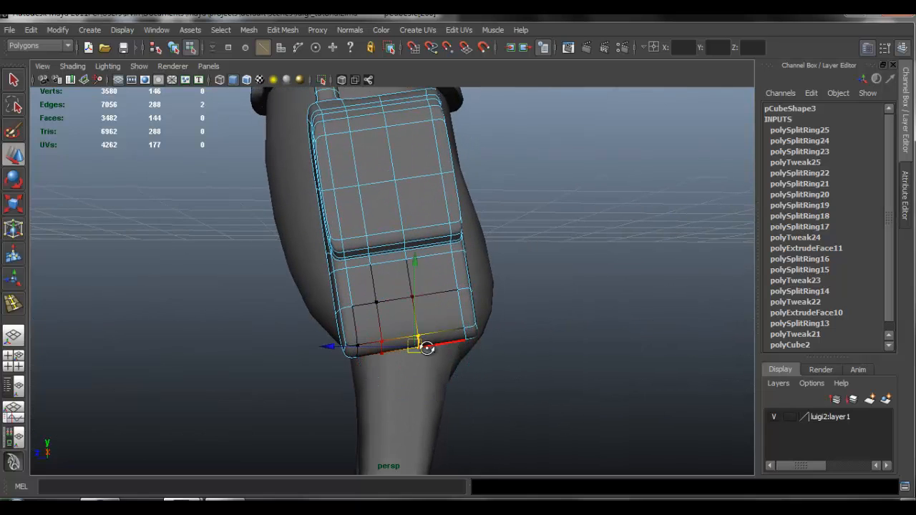
alt+drag(423, 344, 421, 345)
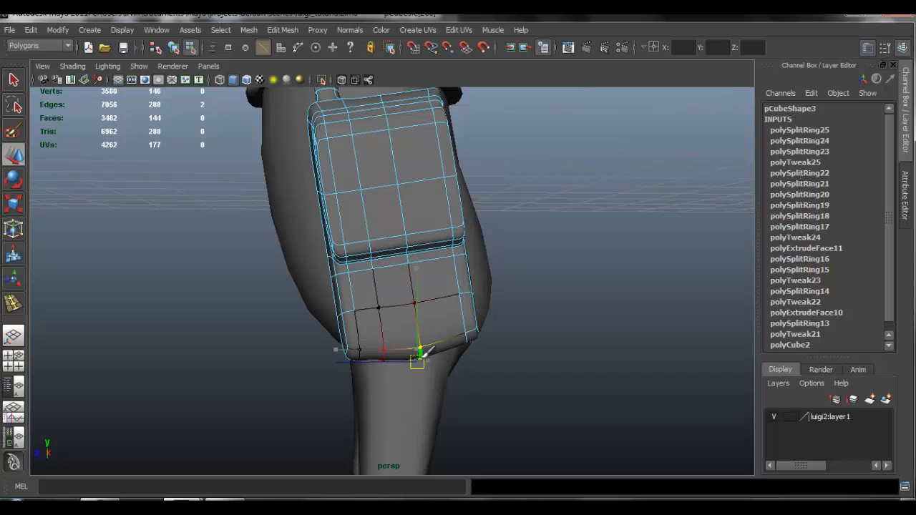
key(F8)
alt+drag(484, 232, 531, 380)
click(528, 375)
Select the horizontal edges across the middle of the flap and pull them outward with soft selection into a bulge
alt+right_drag(370, 296, 504, 284)
click(441, 245)
alt+drag(439, 246, 456, 241)
alt+drag(441, 172, 451, 178)
right_drag(445, 180, 445, 149)
click(413, 209)
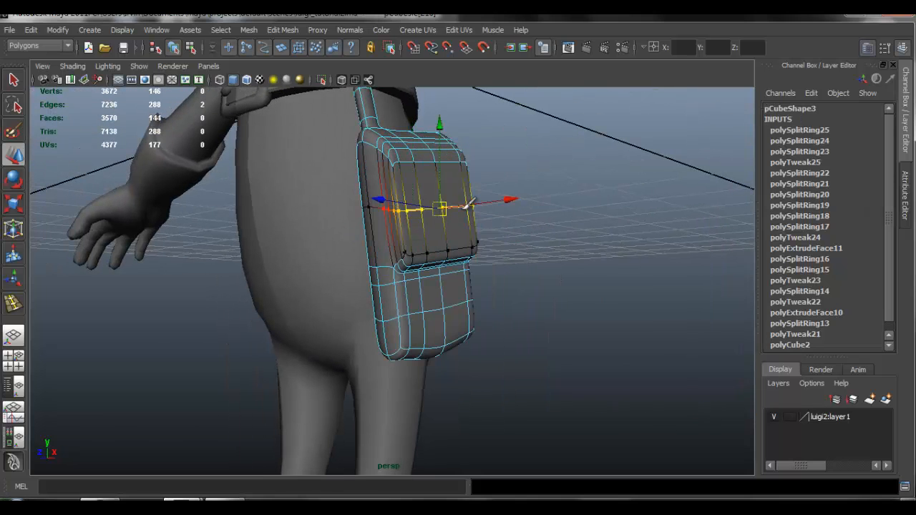
alt+drag(452, 214, 485, 214)
key(b)
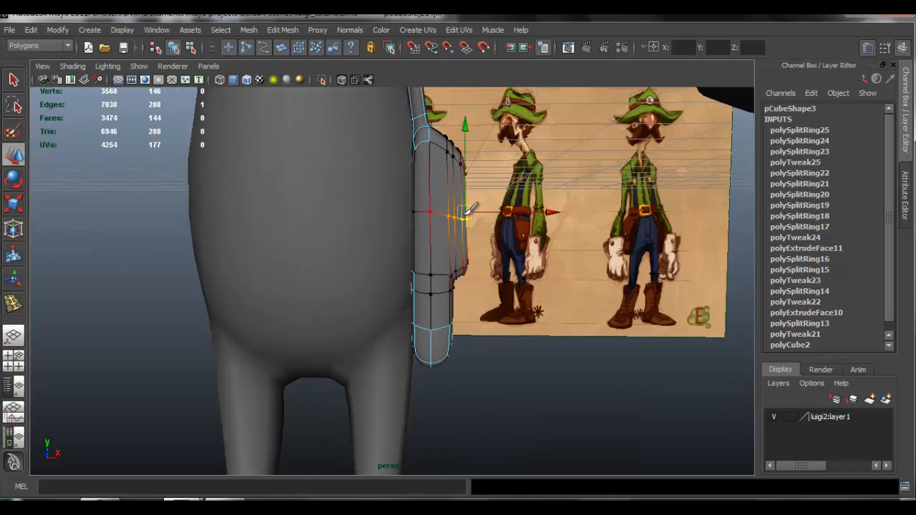
Select the horizontal edges across the lower pouch and pull them outward into a soft bulge
alt+drag(432, 274, 430, 321)
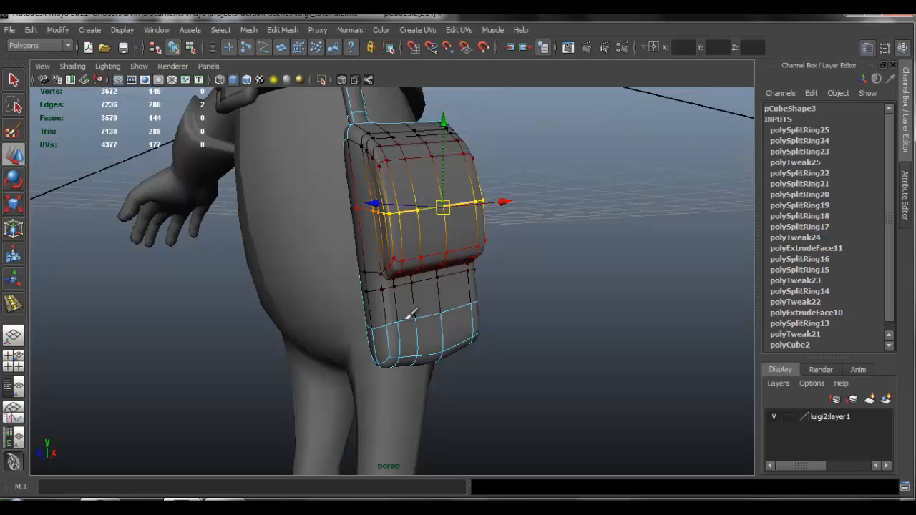
double_click(412, 317)
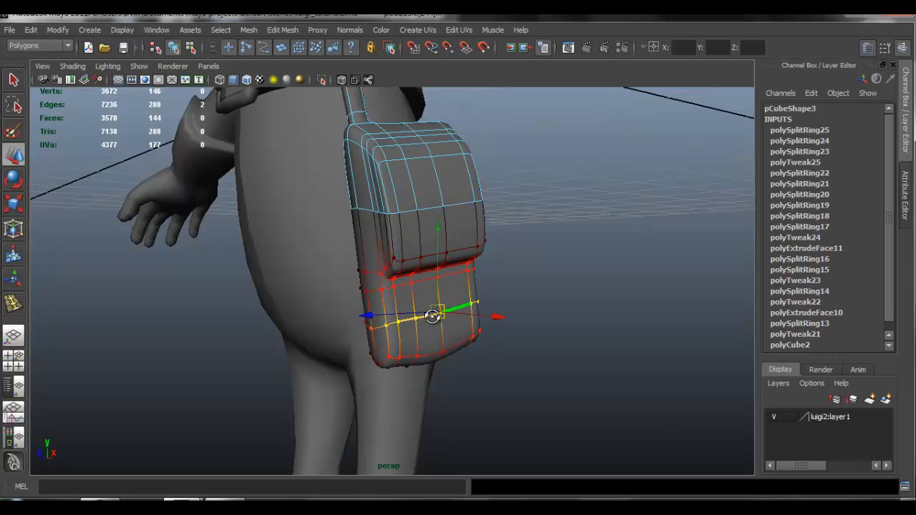
alt+drag(463, 301, 437, 271)
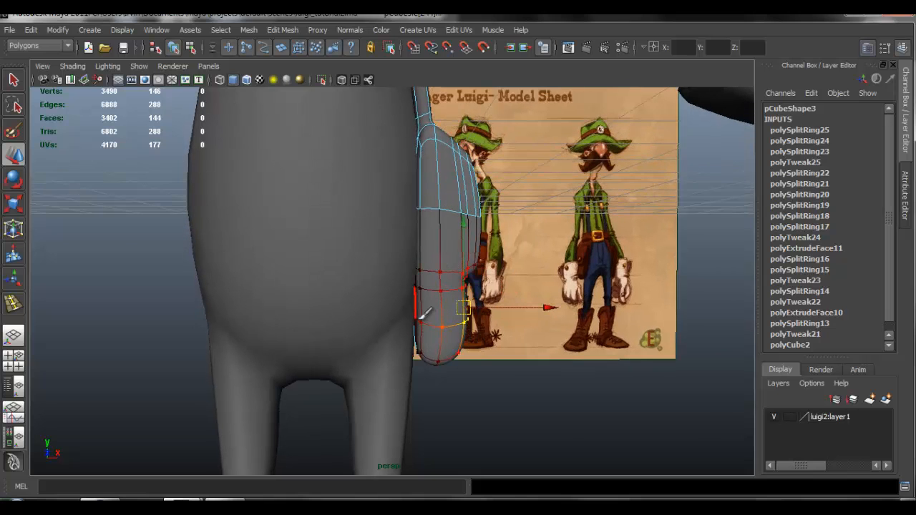
Adjust the edges along the bottom of the holster with soft selection to round its lower end
alt+drag(422, 315, 445, 322)
click(361, 295)
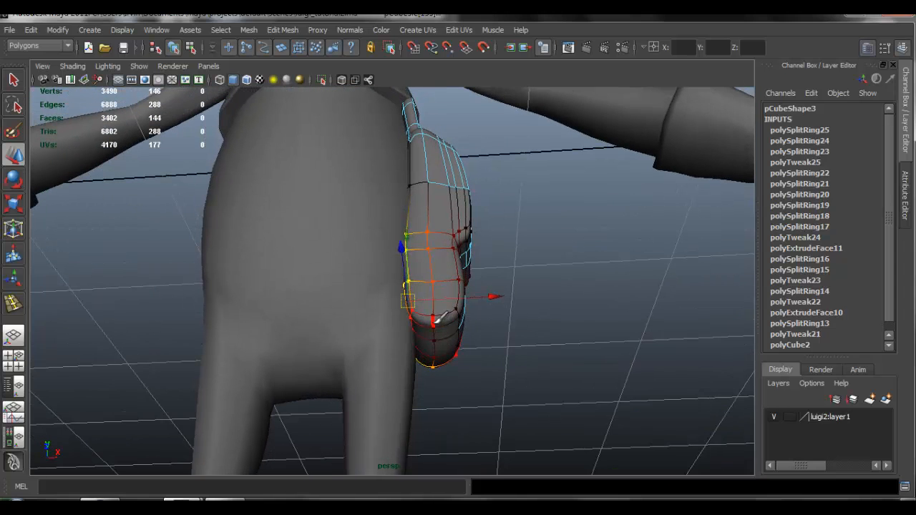
click(434, 323)
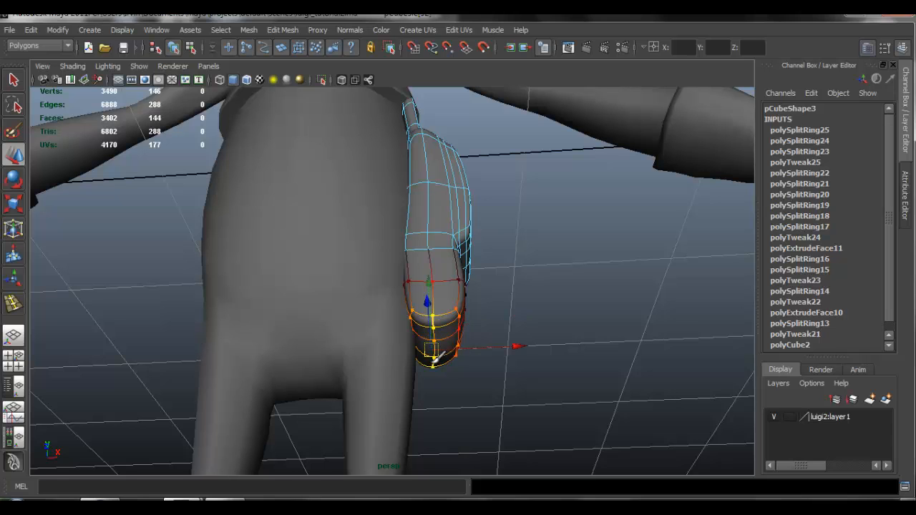
alt+drag(445, 347, 438, 315)
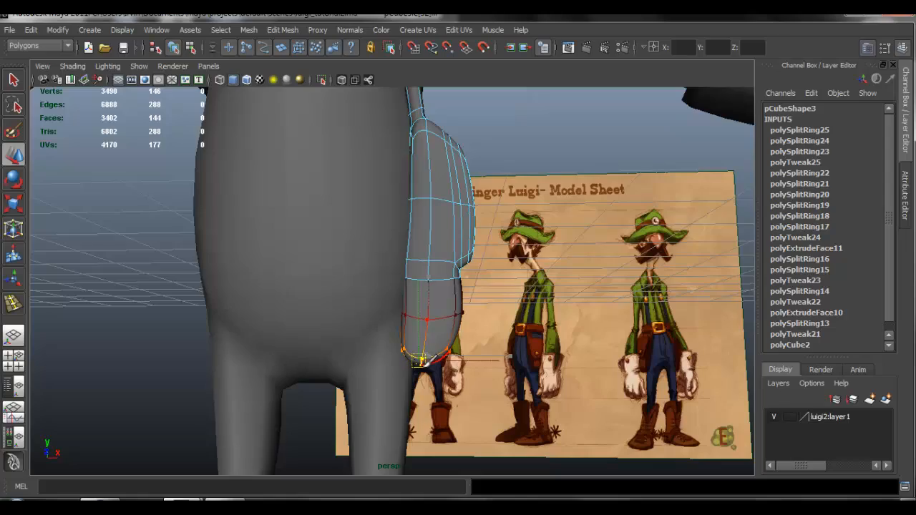
alt+drag(508, 356, 387, 257)
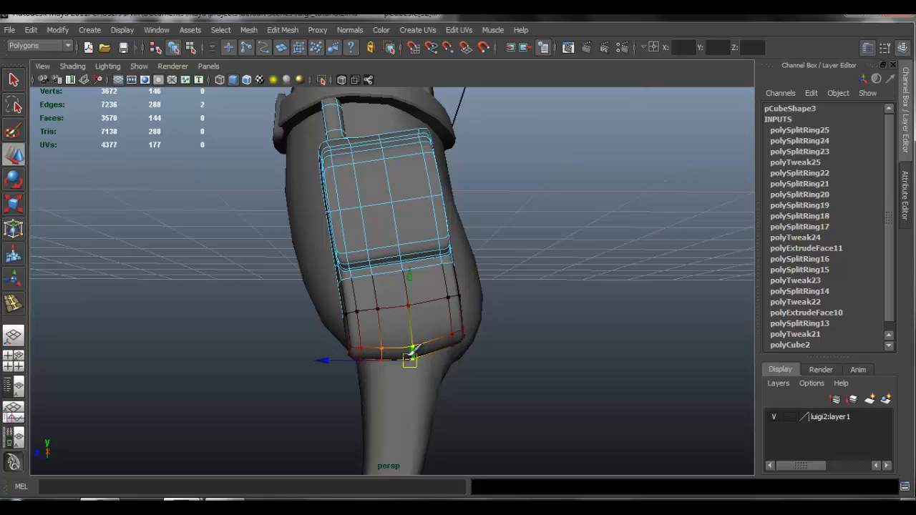
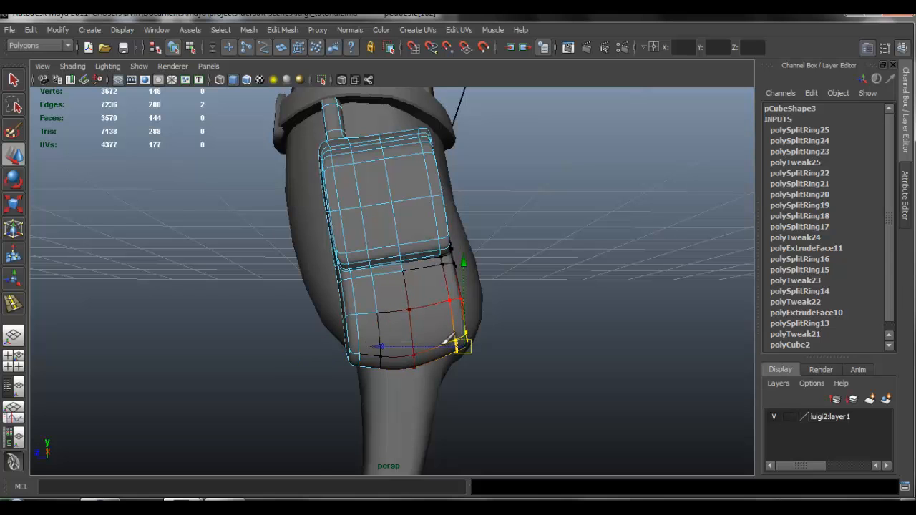
Adjust the edges at the front and rear bottom corners of the holster to round them
alt+drag(446, 340, 393, 334)
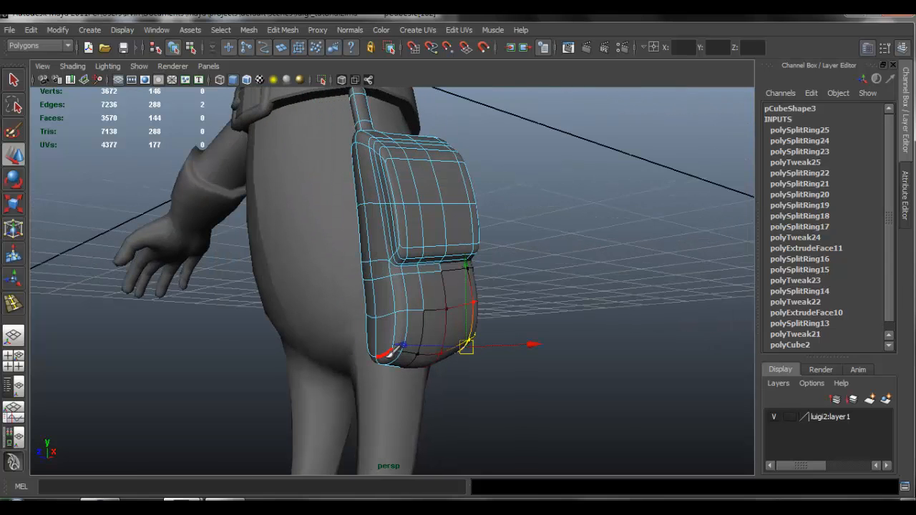
click(389, 351)
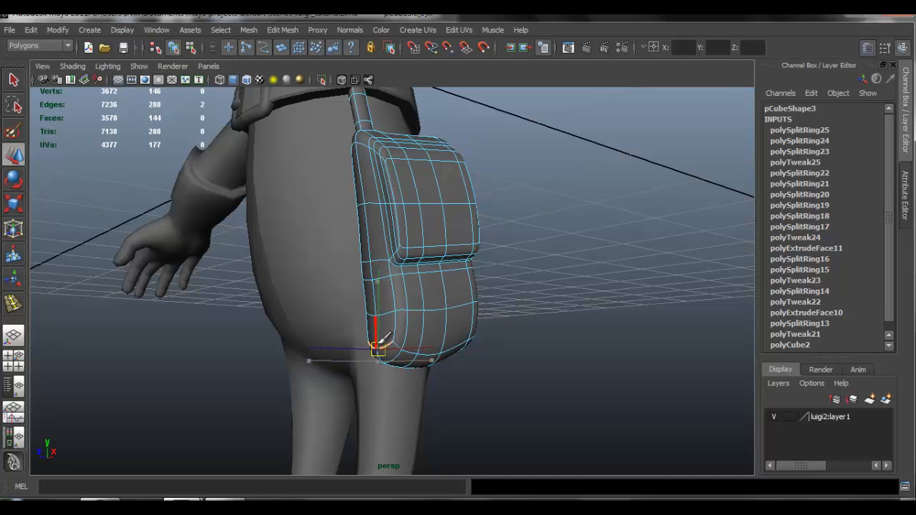
mouse_move(464, 318)
alt+mouse_down()
mouse_move(372, 322)
mouse_move(456, 331)
alt+mouse_up()
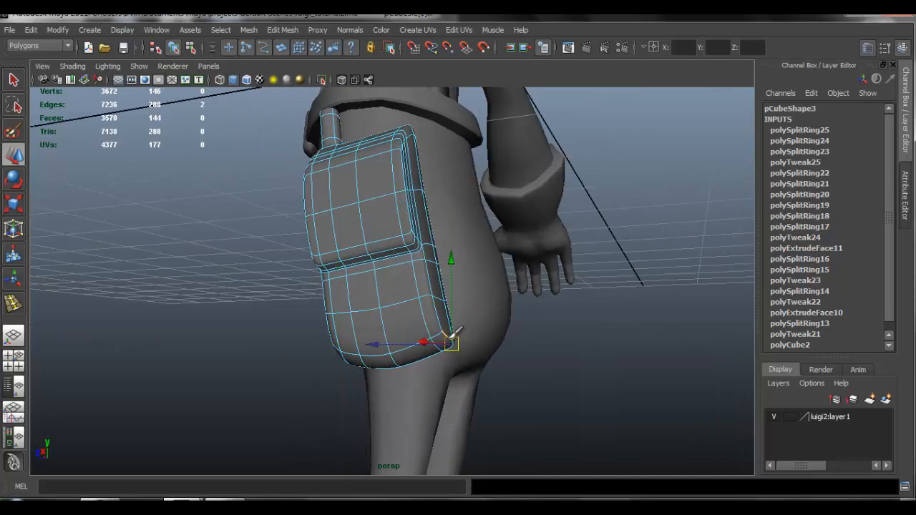
alt+drag(367, 333, 368, 353)
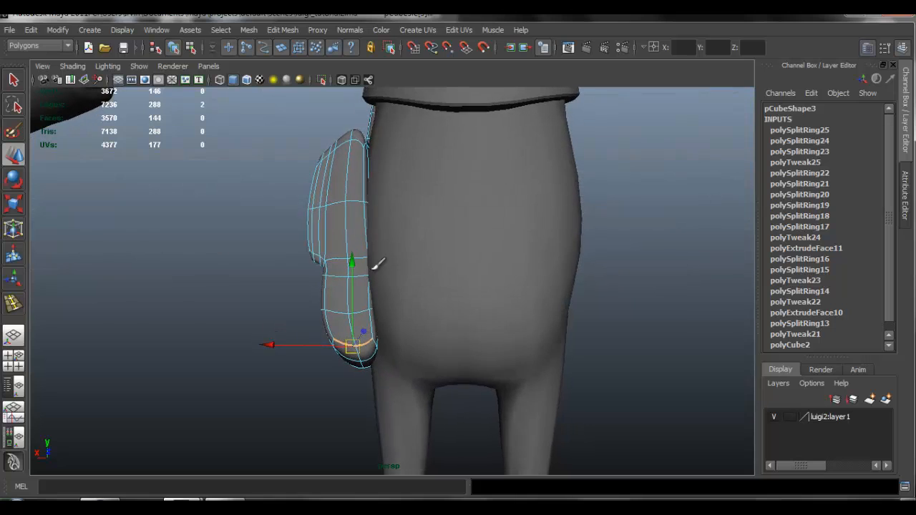
Move the top and middle edges of the holster's rear narrow side toward the hip with soft selection
alt+drag(368, 190, 374, 240)
click(385, 211)
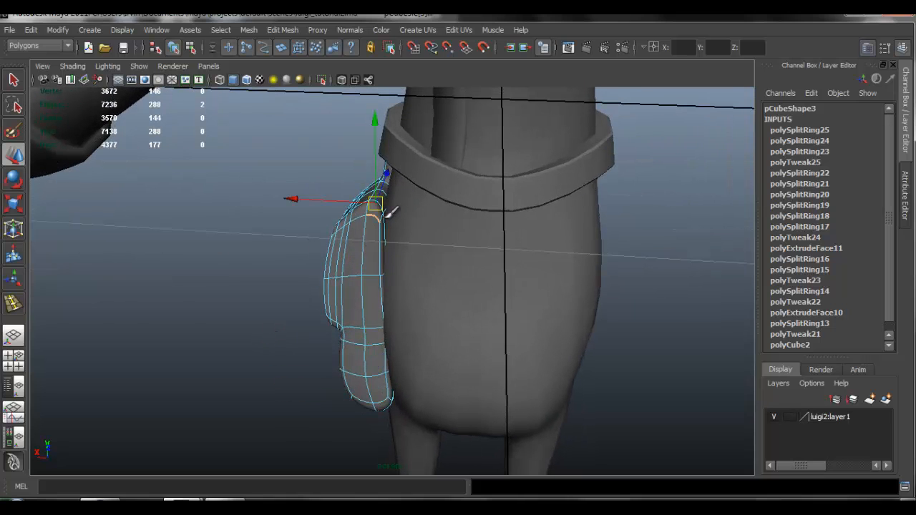
alt+drag(385, 215, 402, 184)
alt+drag(391, 217, 387, 267)
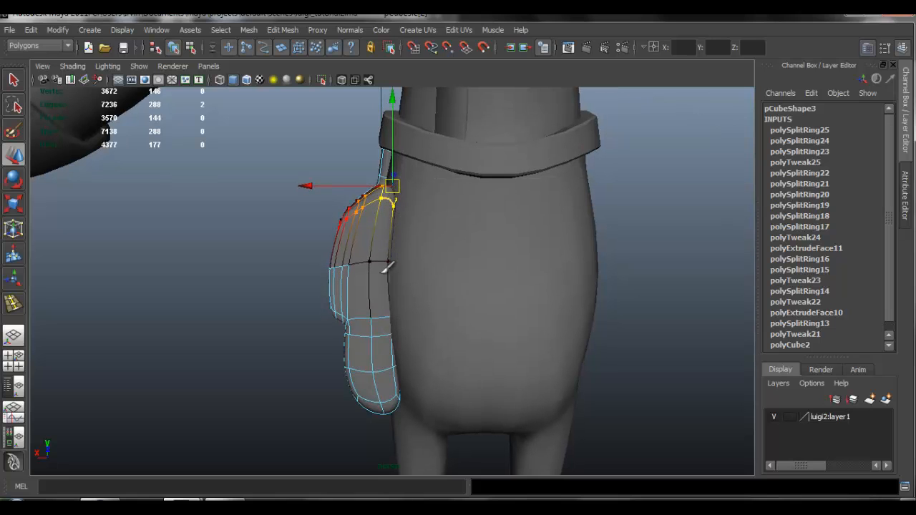
click(388, 261)
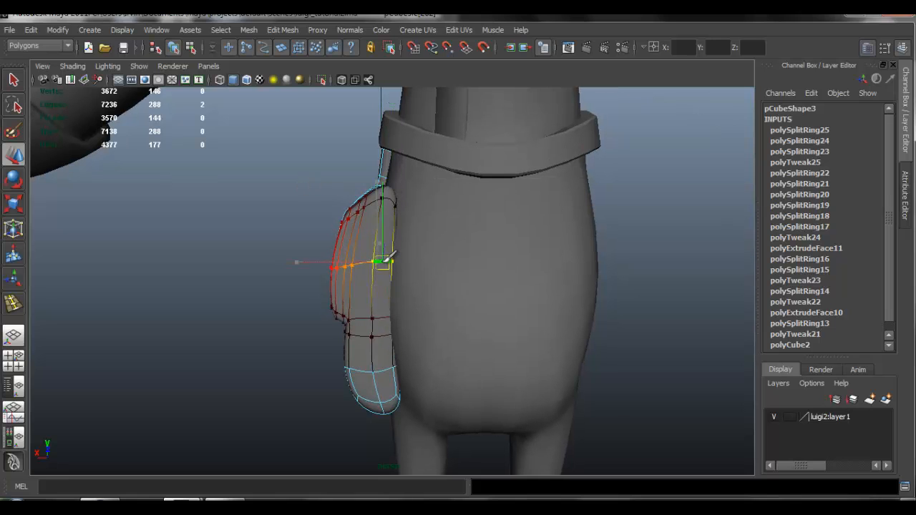
Reposition the edges on both sides of the strap's base, where it joins the holster, with soft selection
alt+drag(400, 190, 401, 243)
alt+middle_drag(401, 244, 430, 267)
alt+right_drag(430, 267, 453, 256)
alt+drag(452, 256, 343, 226)
click(464, 219)
alt+drag(409, 229, 413, 223)
alt+right_drag(413, 222, 452, 254)
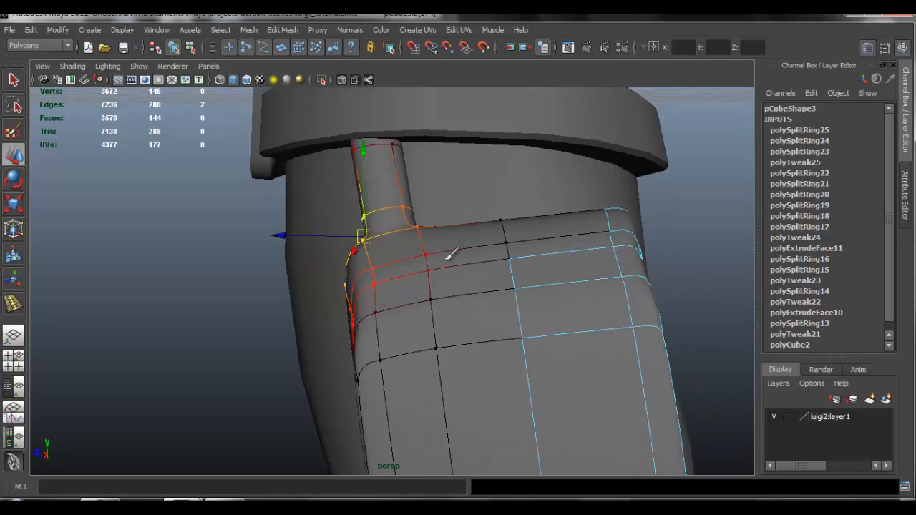
alt+drag(452, 254, 427, 242)
click(427, 249)
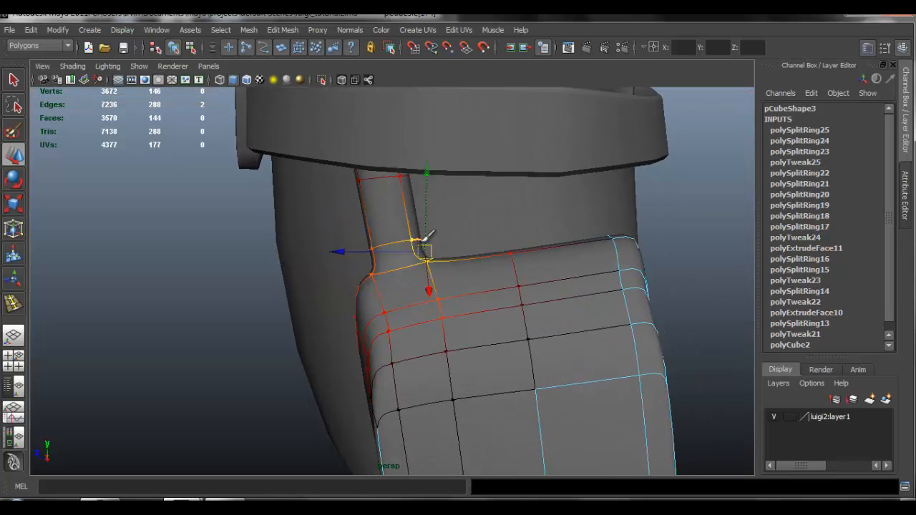
Change the soft-selection falloff radius and adjust the strap's rear side just below the belt
click(413, 206)
key(b)
drag(433, 208, 367, 191)
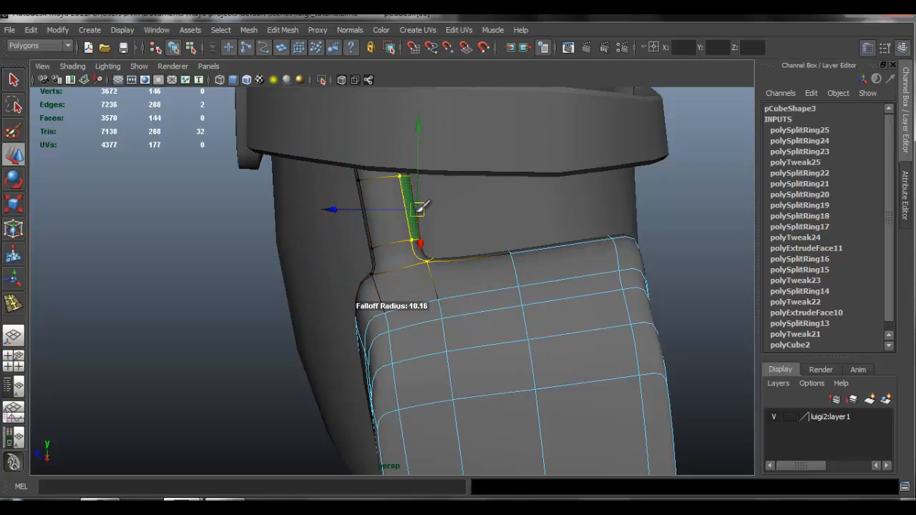
drag(420, 208, 555, 183)
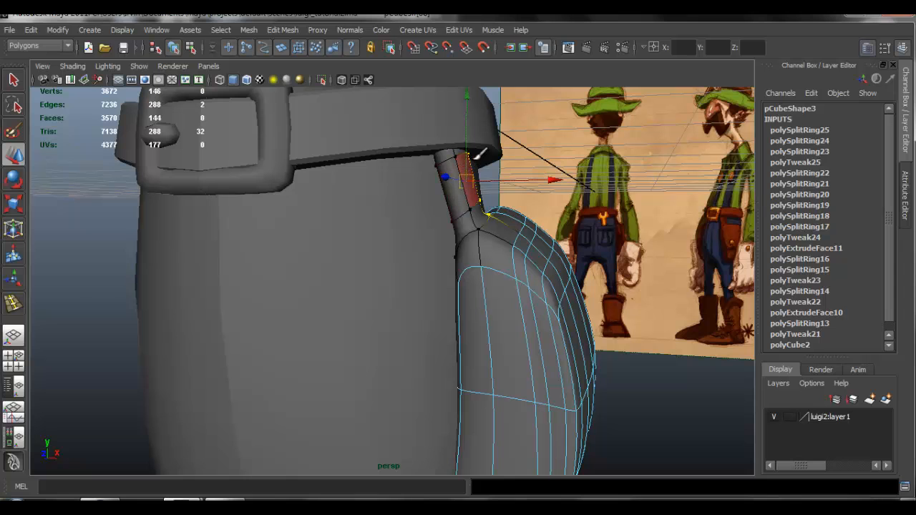
alt+drag(566, 179, 493, 198)
click(525, 205)
Turn off the holster's smooth preview and apply the Smooth operation to its mesh
alt+right_drag(525, 206, 429, 289)
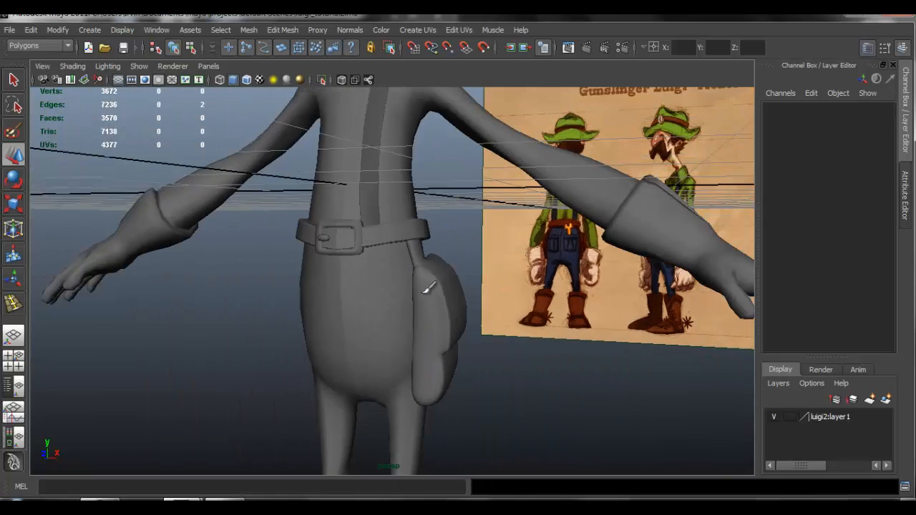
alt+middle_drag(429, 288, 440, 208)
alt+drag(472, 207, 390, 207)
alt+right_drag(390, 208, 280, 215)
alt+drag(358, 230, 424, 230)
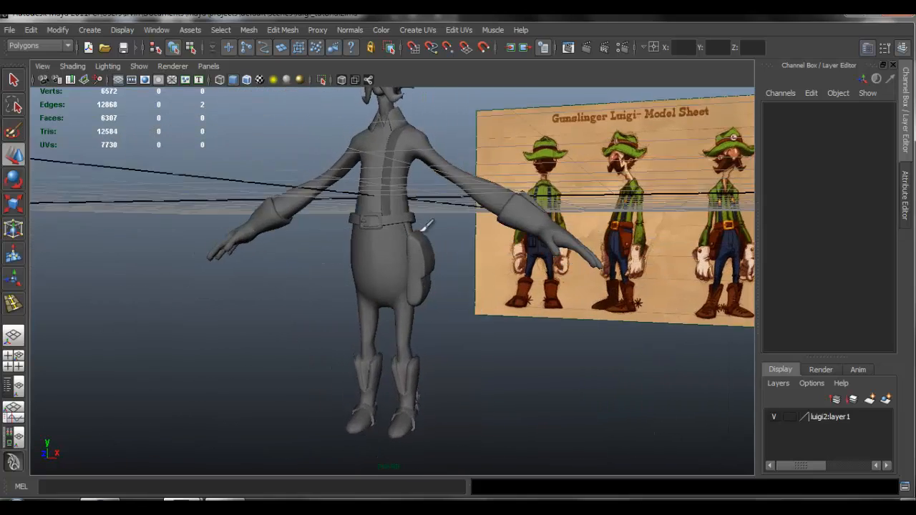
alt+right_drag(424, 243, 498, 269)
click(458, 219)
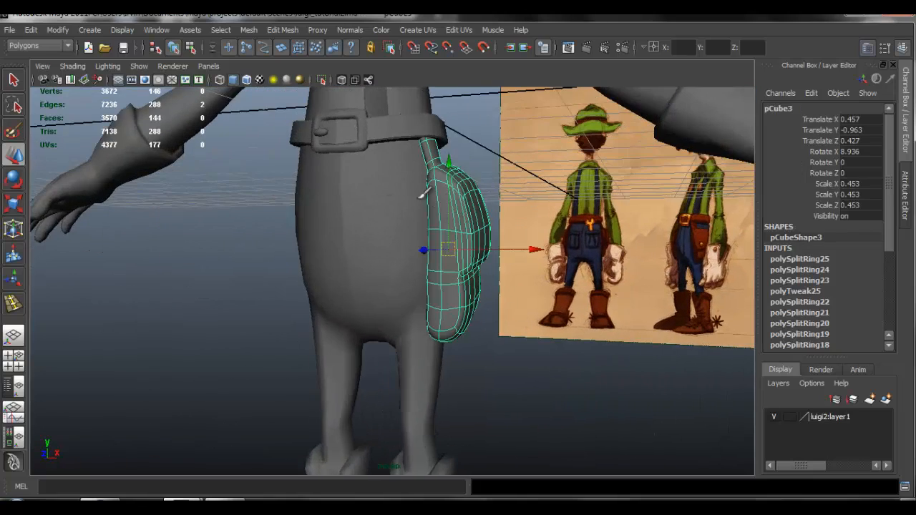
key(1)
alt+drag(424, 181, 371, 142)
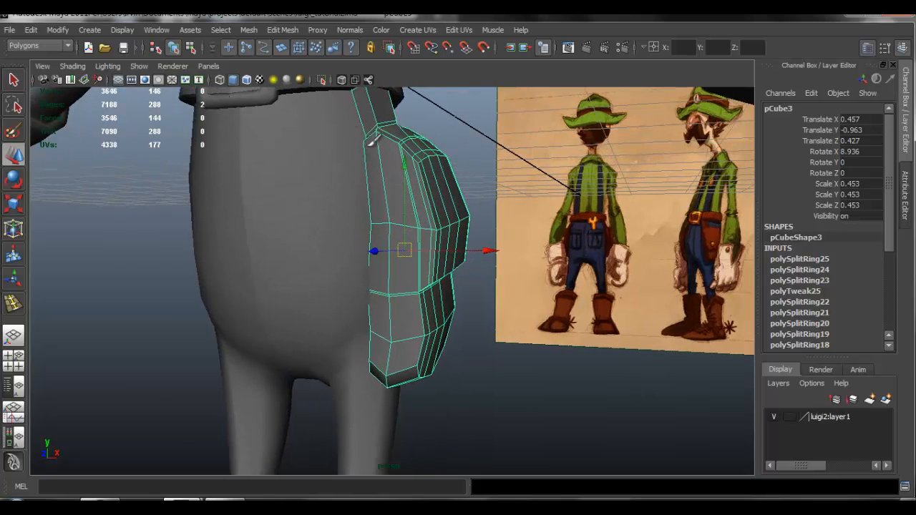
click(244, 29)
click(288, 105)
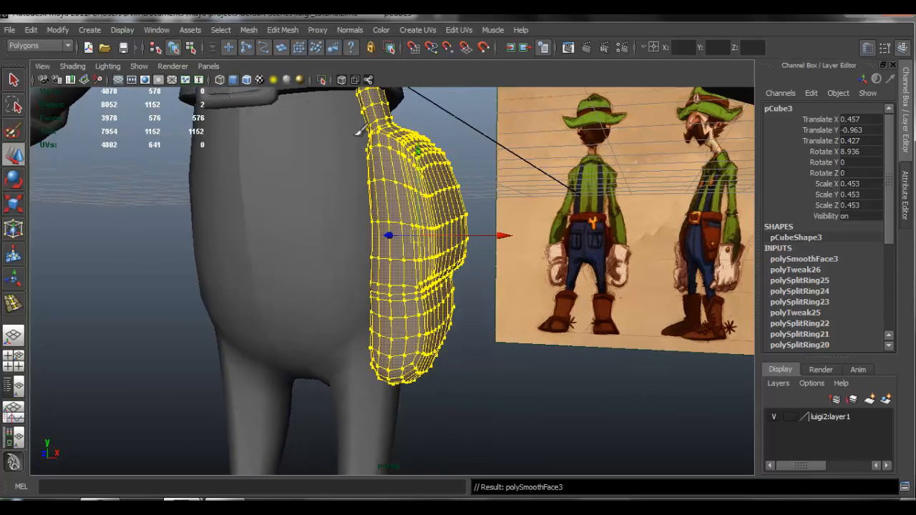
Switch the smoothed holster to edge selection and isolate it in the view
key(w)
right_drag(383, 127, 459, 142)
click(324, 79)
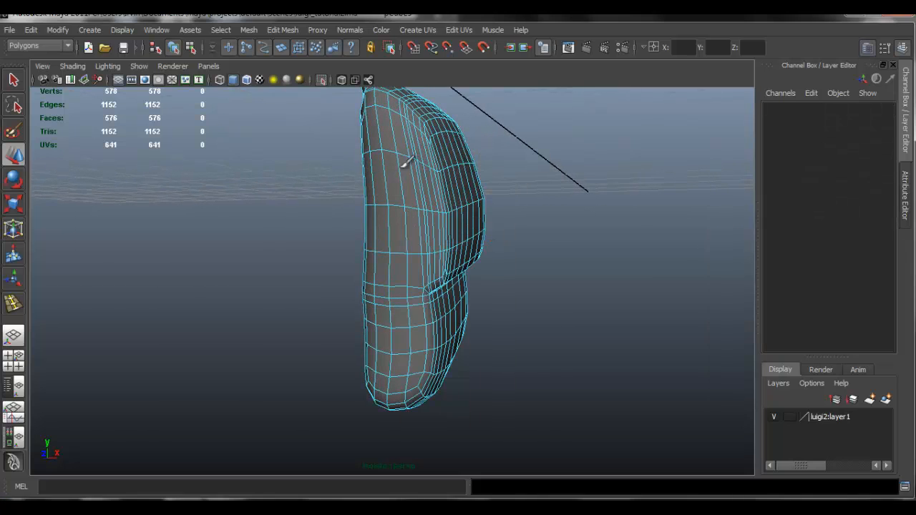
Select three alternate vertical edge loops across the holster's wide face and remove them with Delete Edge/Vertex
alt+drag(405, 163, 428, 222)
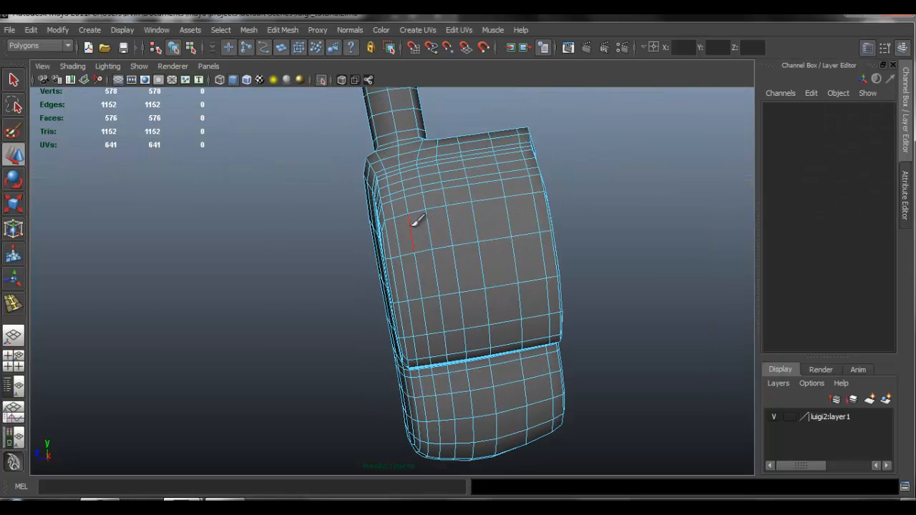
double_click(413, 223)
key(b)
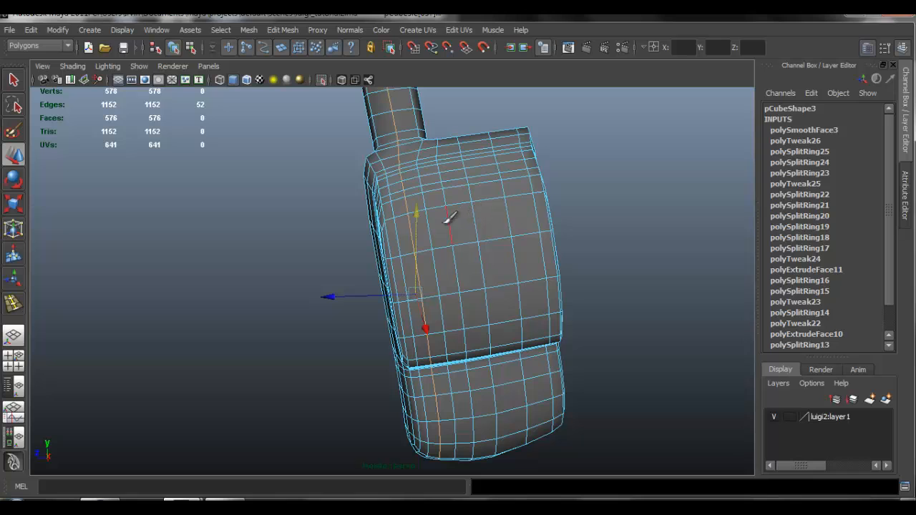
shift+double_click(449, 223)
mouse_move(499, 221)
alt+mouse_down()
mouse_move(486, 226)
mouse_move(488, 206)
mouse_move(494, 215)
alt+mouse_up()
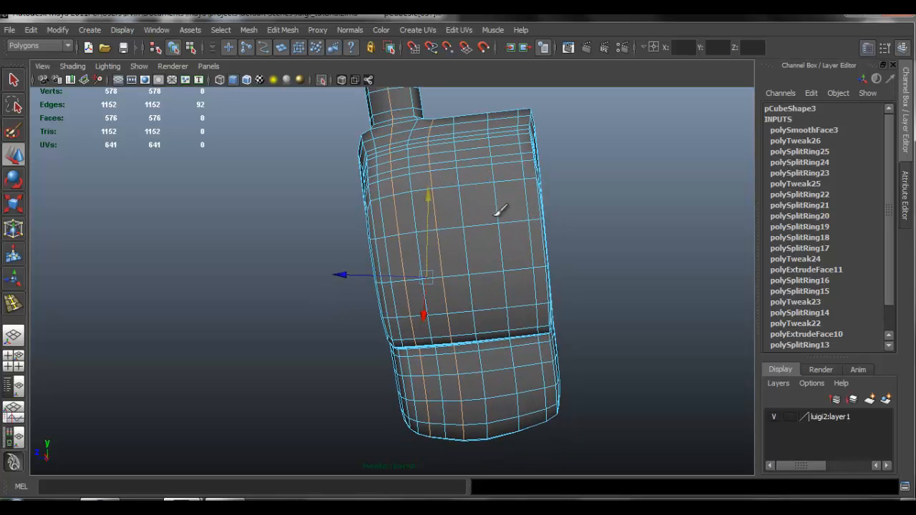
shift+double_click(529, 199)
click(283, 29)
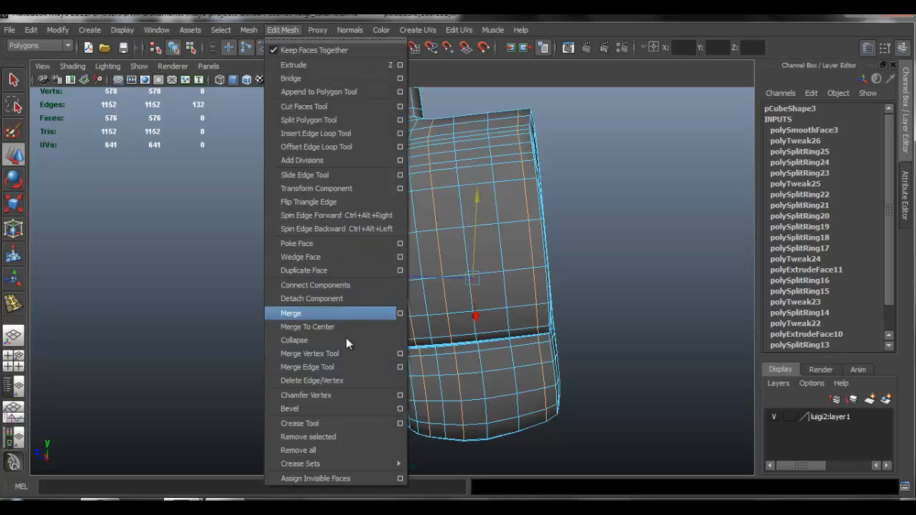
click(346, 379)
Delete three closely spaced edge loops running around the border of the holster's flap
alt+drag(413, 245, 426, 184)
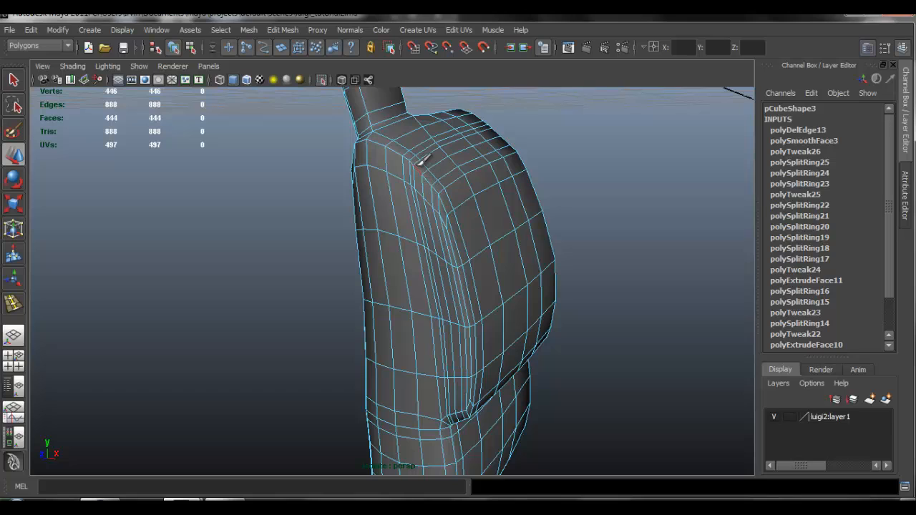
double_click(424, 173)
shift+double_click(424, 175)
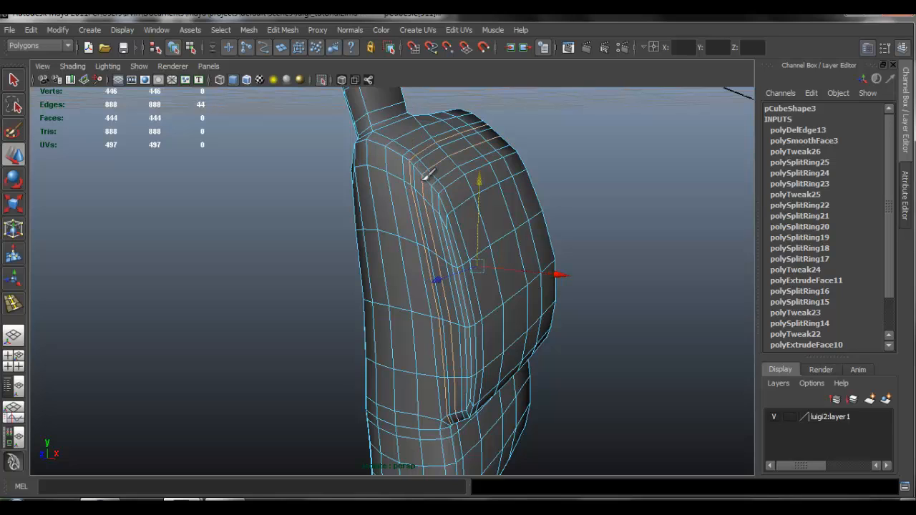
key(Delete)
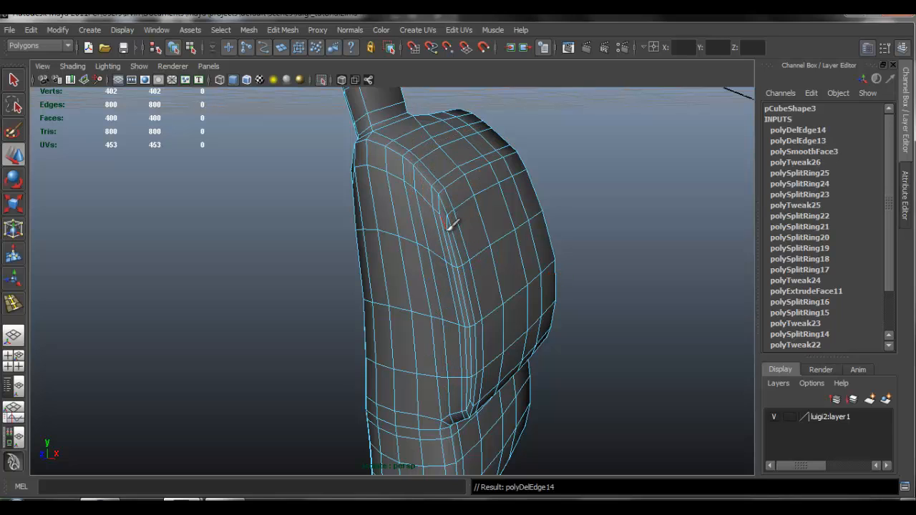
double_click(445, 228)
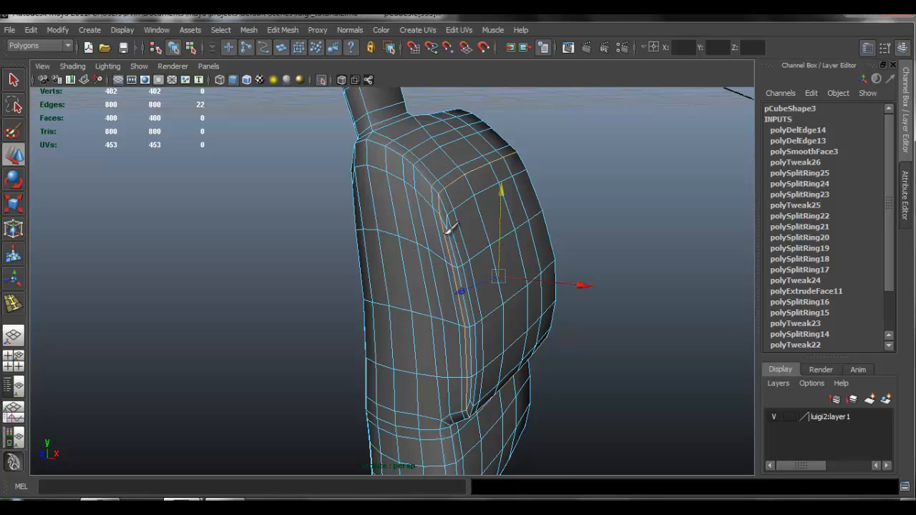
key(Delete)
Delete the horizontal edge loop around the lower pouch just below the flap
mouse_move(446, 224)
alt+mouse_down()
mouse_move(477, 219)
mouse_move(435, 217)
alt+mouse_up()
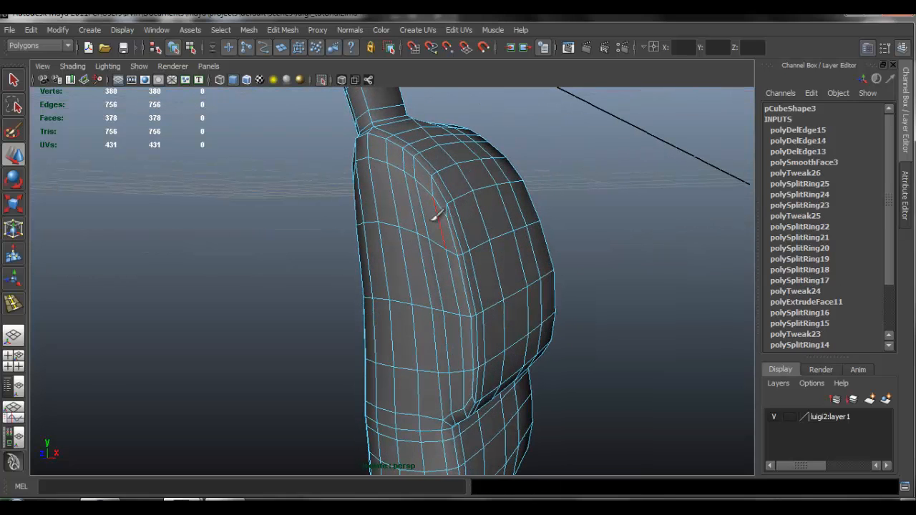
double_click(424, 203)
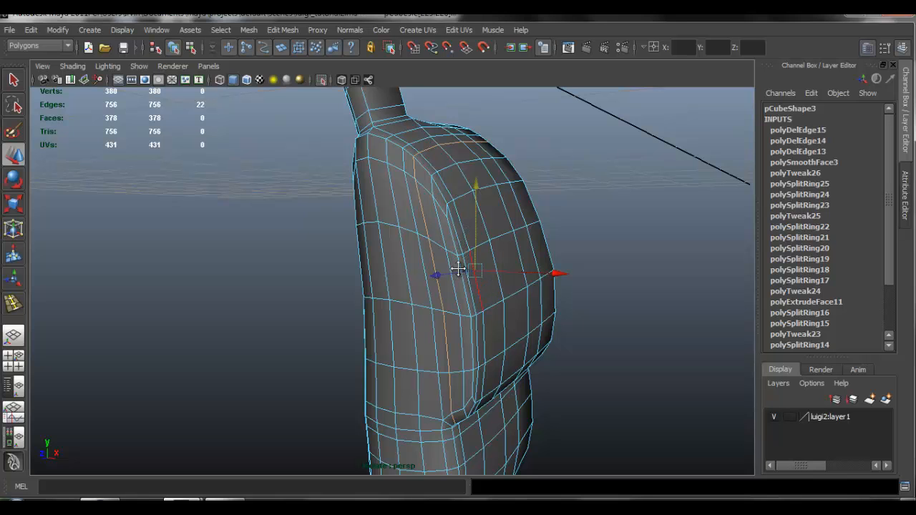
alt+middle_drag(458, 269, 463, 240)
alt+drag(417, 268, 450, 287)
alt+middle_drag(450, 288, 462, 161)
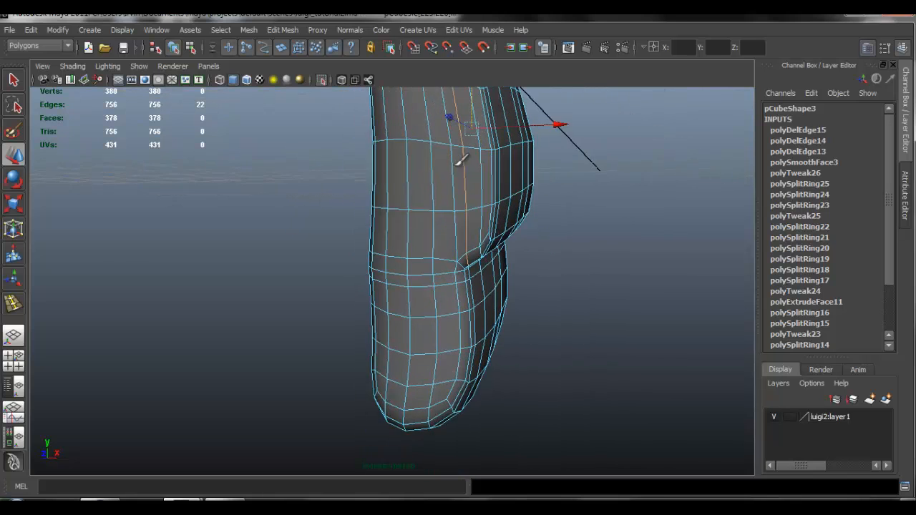
alt+drag(462, 160, 467, 251)
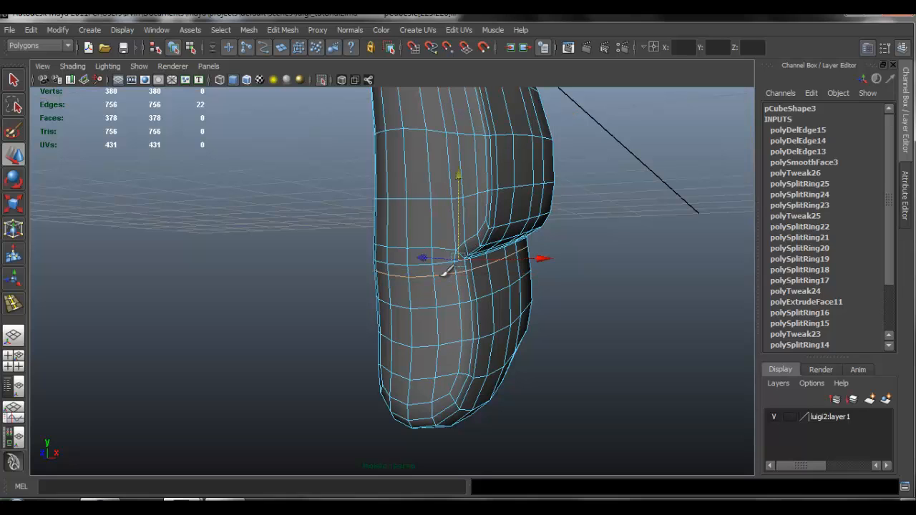
key(Delete)
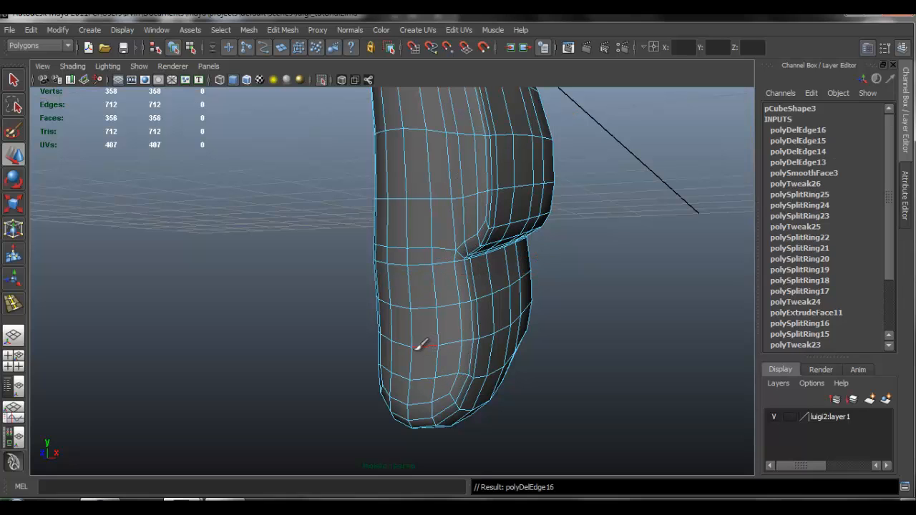
Delete the vertical edge loop down the middle of the holster's side and the surplus vertical loops near its back edge
click(421, 345)
alt+drag(454, 214, 434, 209)
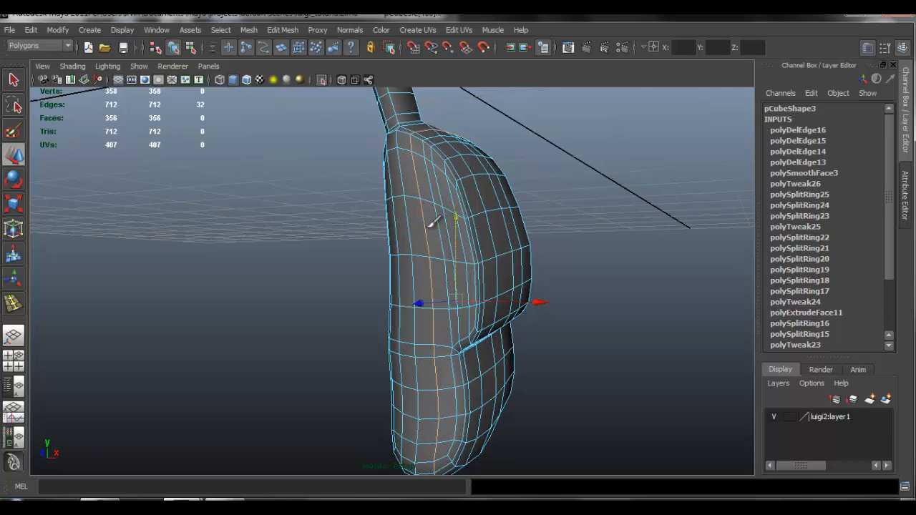
key(Delete)
alt+drag(394, 194, 427, 193)
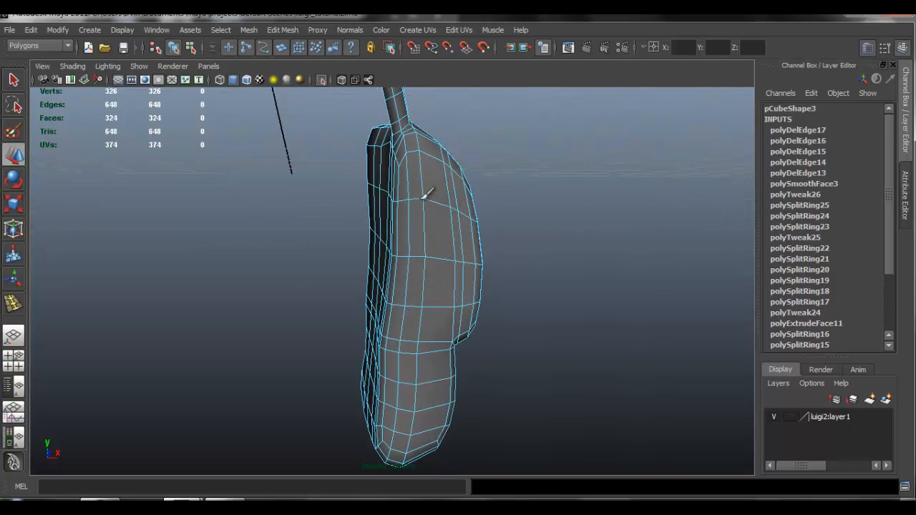
click(416, 195)
click(413, 176)
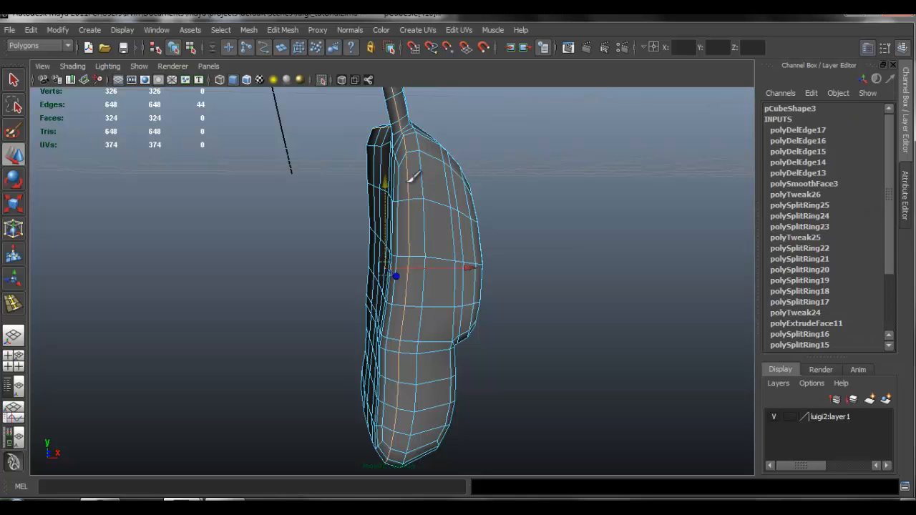
key(Delete)
Delete the extra edge loop running along the side border of the holster's flap
alt+drag(555, 253, 385, 280)
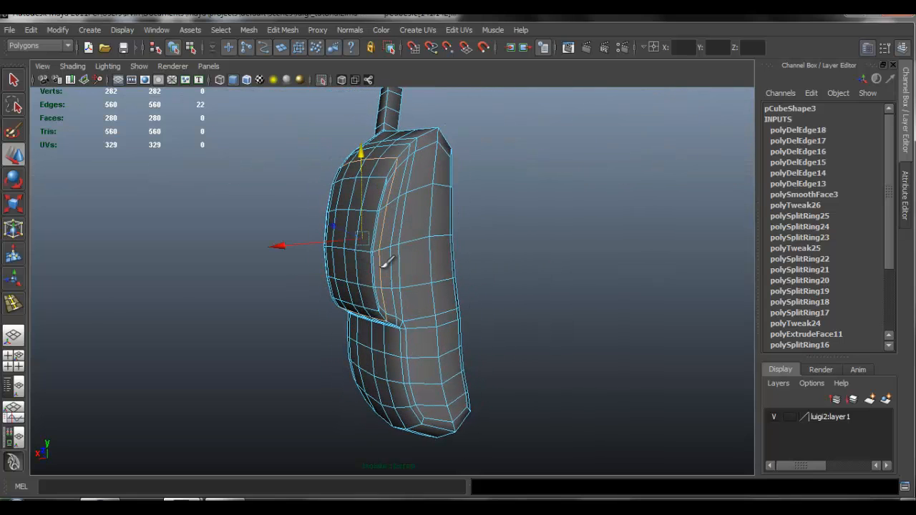
double_click(394, 267)
alt+right_drag(405, 266, 533, 286)
alt+drag(387, 261, 433, 214)
key(Delete)
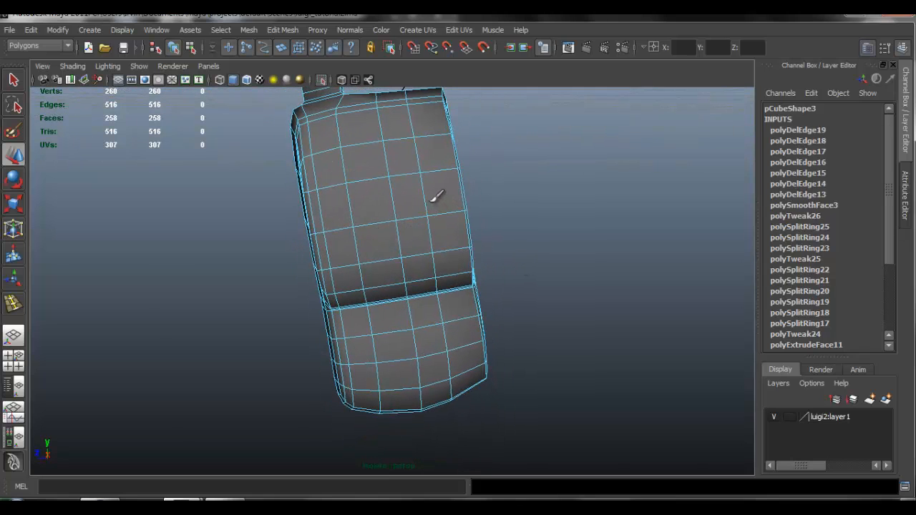
Return the holster to object selection and turn off its isolation so the whole character is displayed
double_click(434, 195)
alt+drag(522, 229, 398, 149)
right_drag(398, 149, 428, 133)
click(322, 79)
alt+drag(323, 205, 475, 346)
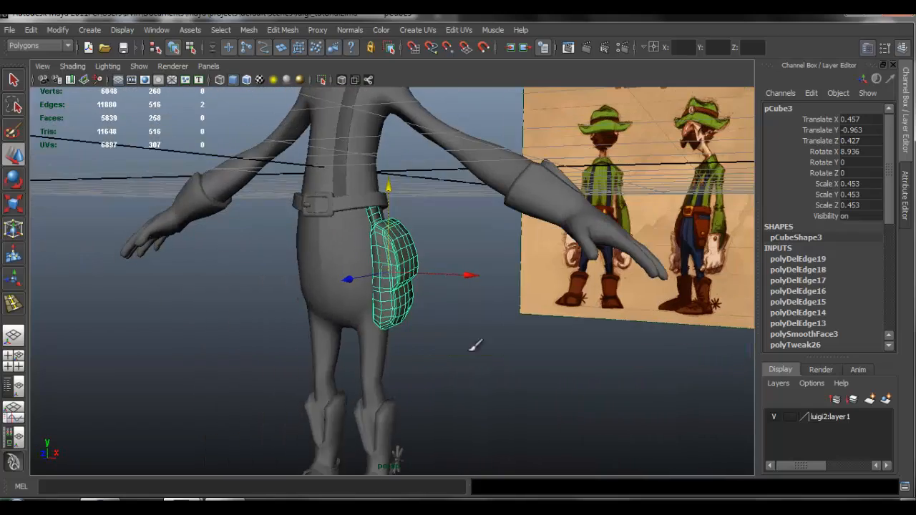
Apply Set Normal Angle with an angle of 143.7209 to the holster
click(475, 346)
scroll(489, 273, down, 3)
scroll(649, 353, up, 3)
scroll(476, 286, up, 5)
alt+drag(649, 354, 360, 225)
click(474, 288)
click(350, 30)
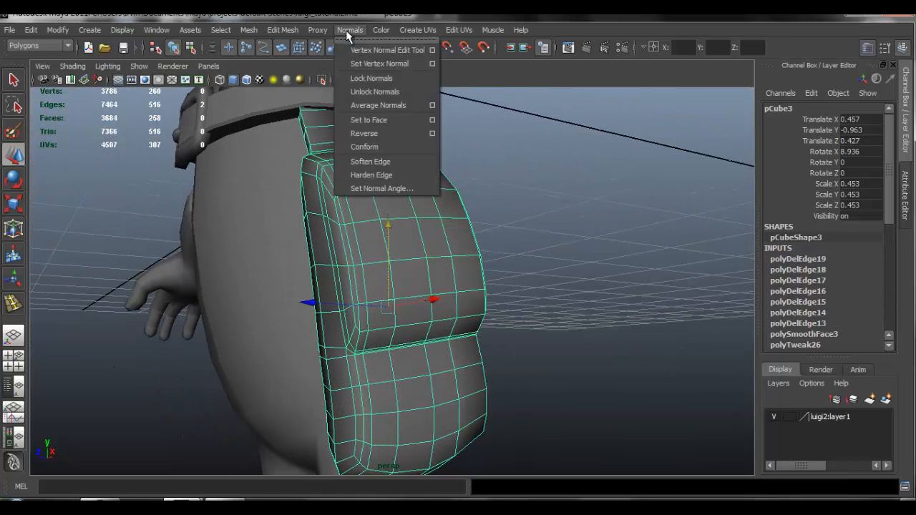
click(404, 188)
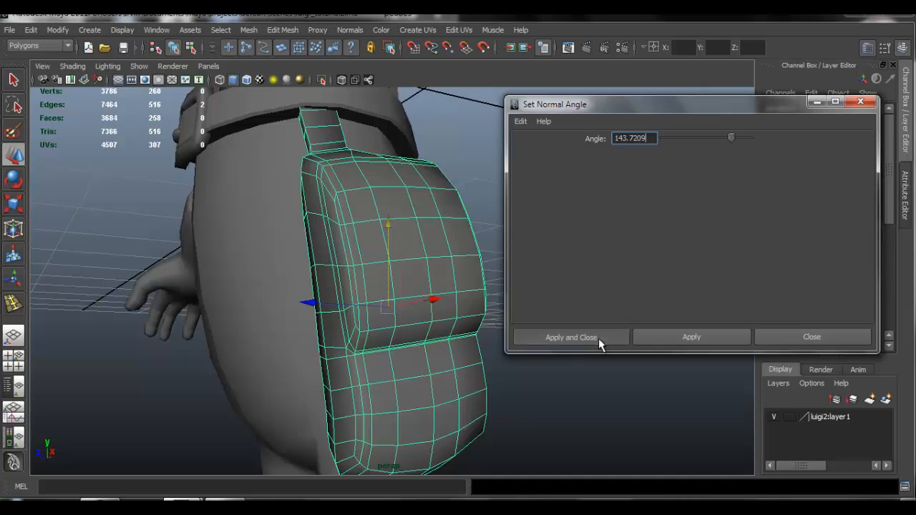
click(571, 337)
Deselect the holster, create a polygon sphere, and move it forward along Z in front of the character's torso
click(484, 169)
alt+drag(485, 169, 436, 237)
scroll(434, 247, down, 5)
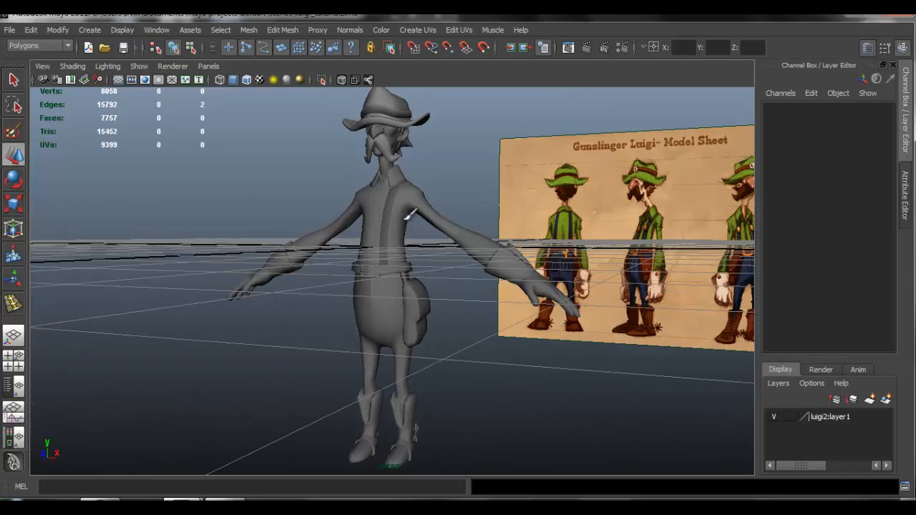
scroll(411, 212, up, 3)
alt+drag(395, 232, 448, 255)
alt+middle_drag(465, 300, 400, 216)
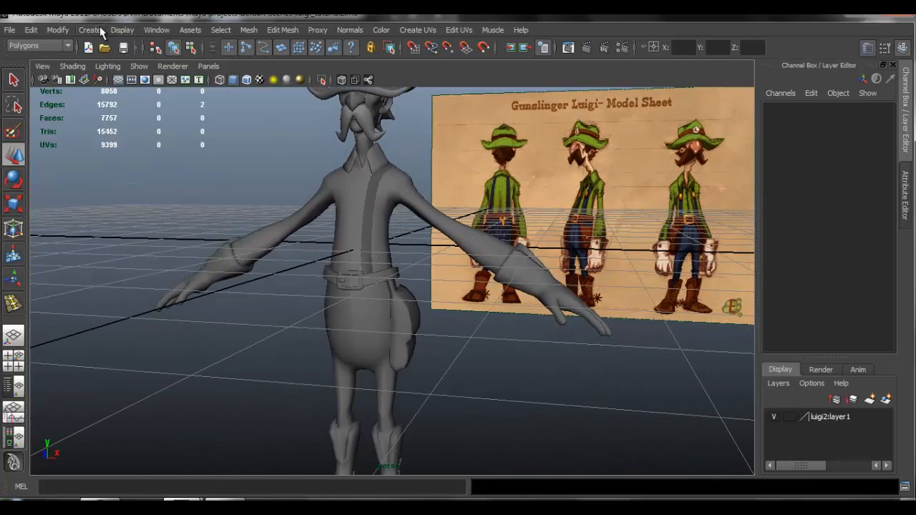
click(101, 33)
mouse_move(140, 63)
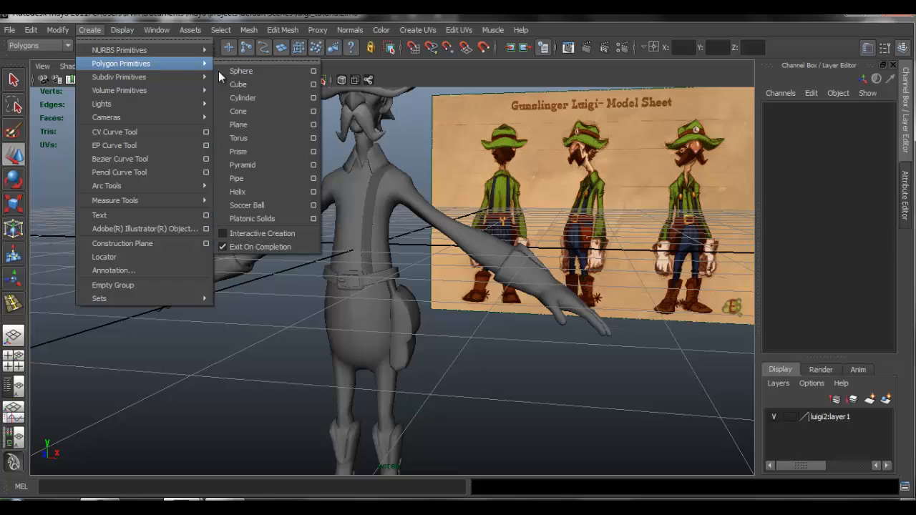
click(256, 76)
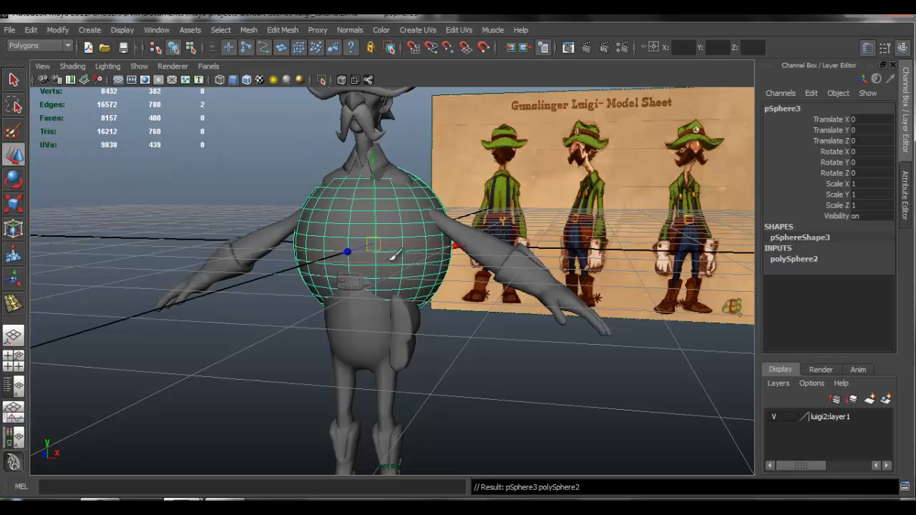
drag(350, 248, 310, 265)
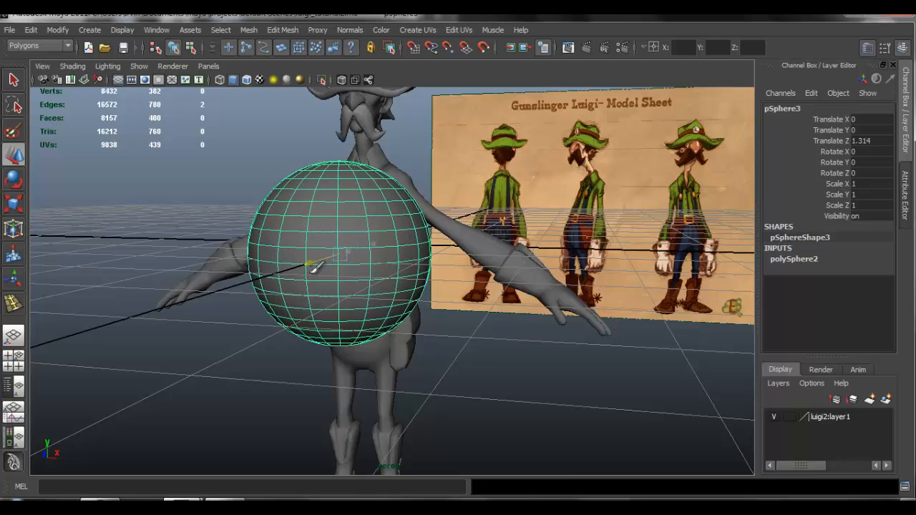
Rotate the new sphere to 90 degrees on X so that its pole faces forward
key(e)
drag(309, 176, 296, 258)
text(90)
key(Return)
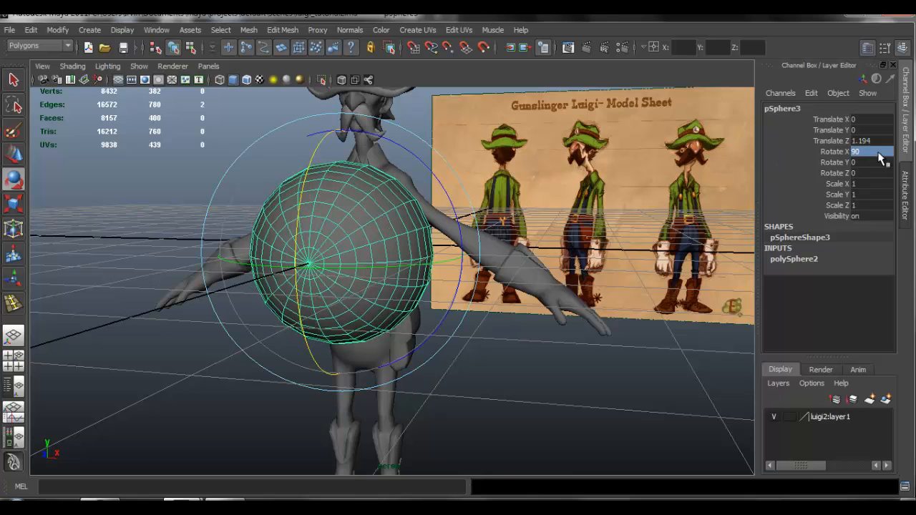
Set the sphere's axis and height subdivisions to 14 each
alt+drag(441, 241, 447, 217)
alt+middle_drag(447, 216, 456, 253)
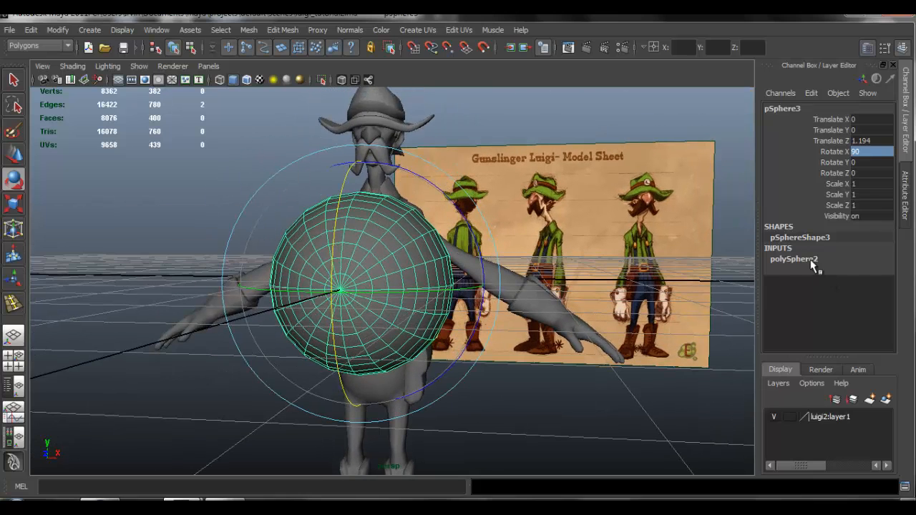
click(812, 262)
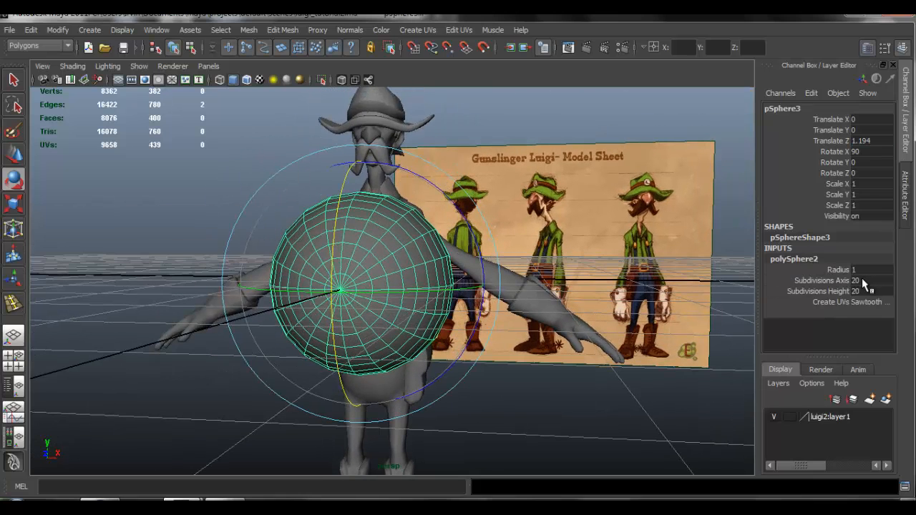
click(862, 281)
text(14)
click(857, 292)
text(1)
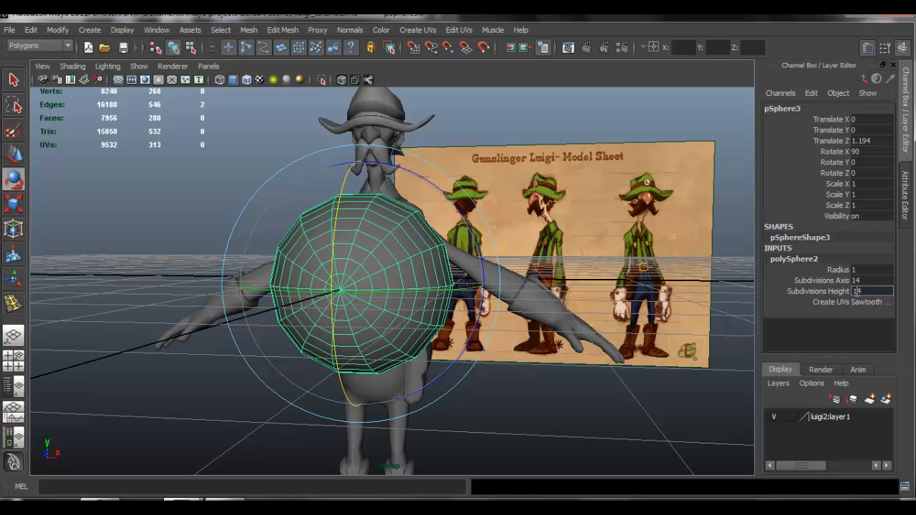
text(4)
key(Return)
alt+drag(515, 289, 458, 292)
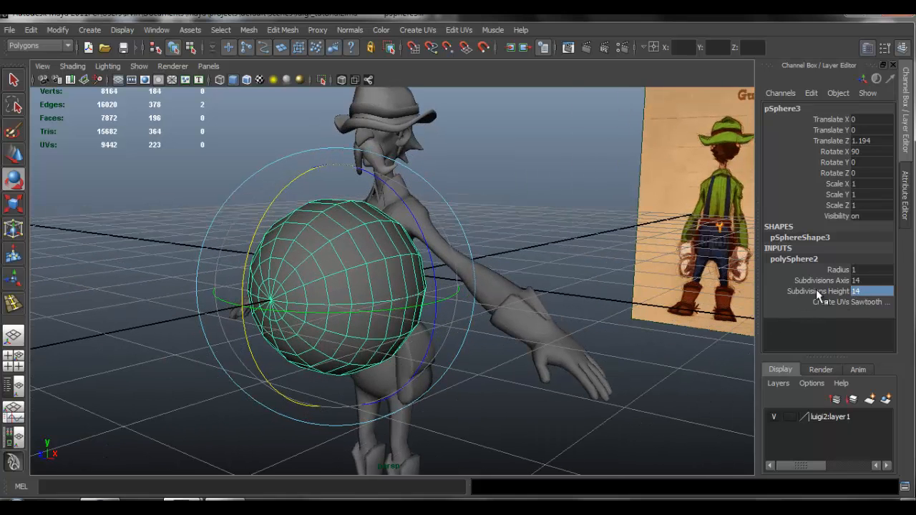
Set the sphere's Subdivisions Axis and Subdivisions Height to 8 each
click(864, 283)
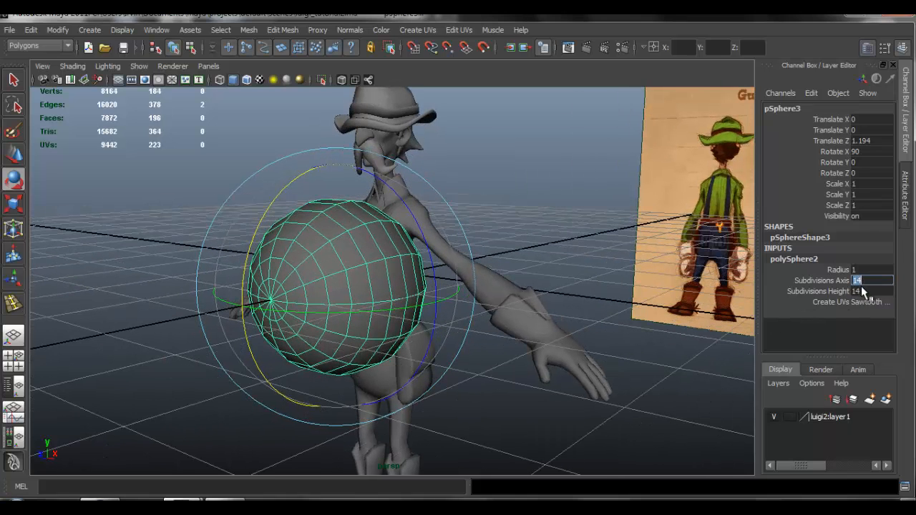
text(8)
key(Return)
click(865, 292)
text(8)
key(Return)
Flatten the sphere along its depth into a disc and scale it uniformly down to about 0.199
alt+drag(448, 278, 462, 276)
key(w)
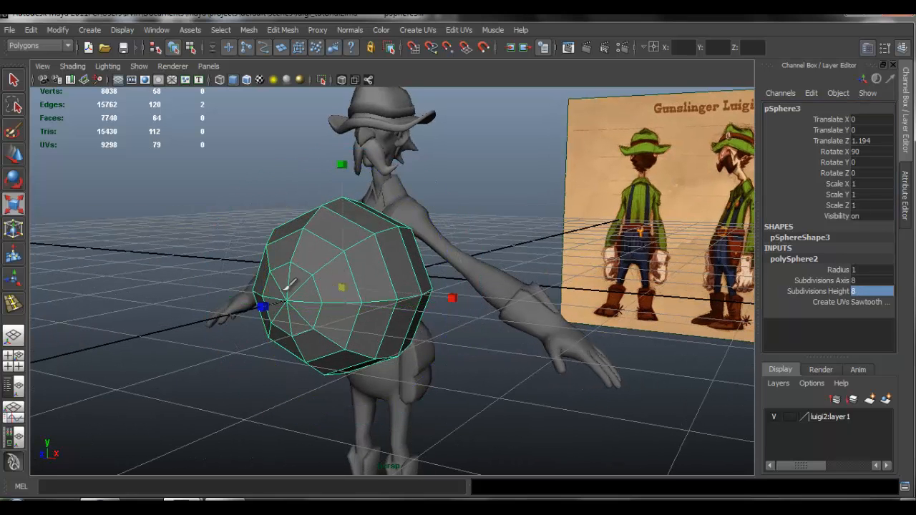
drag(262, 307, 268, 286)
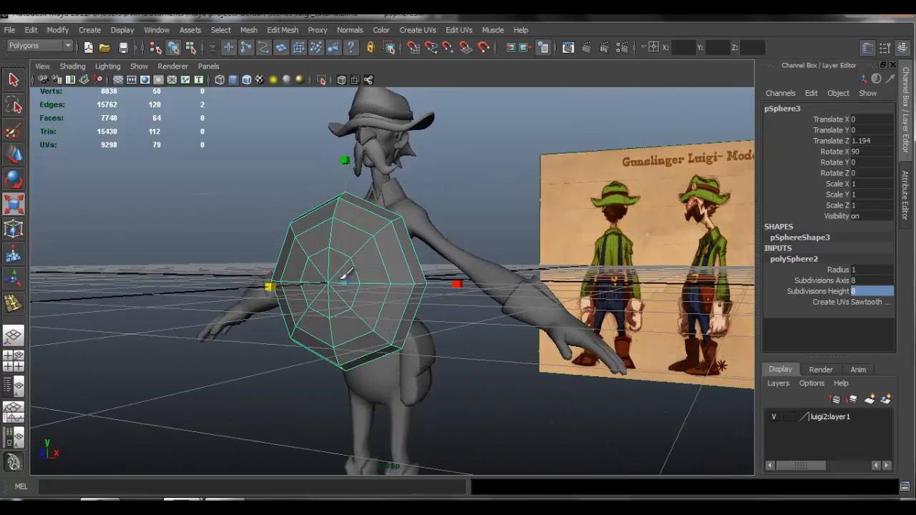
middle_drag(266, 265, 242, 259)
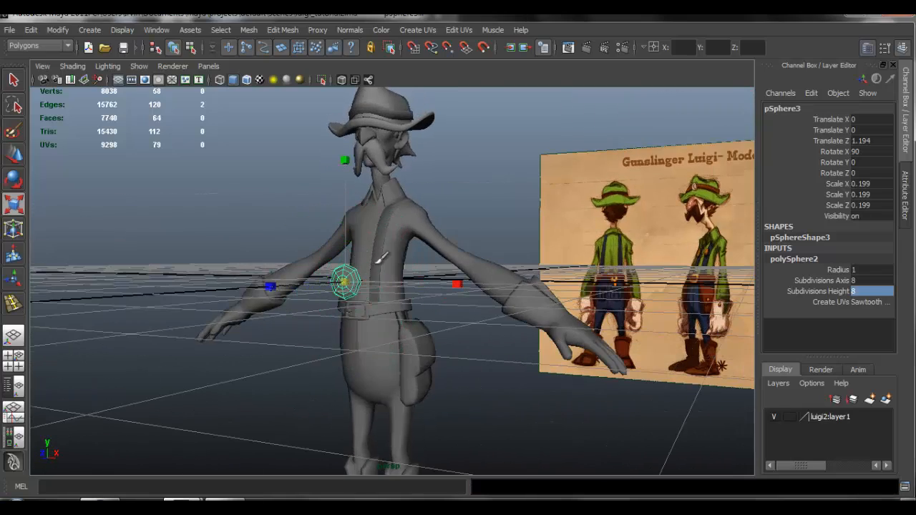
key(f)
scroll(465, 260, down, 3)
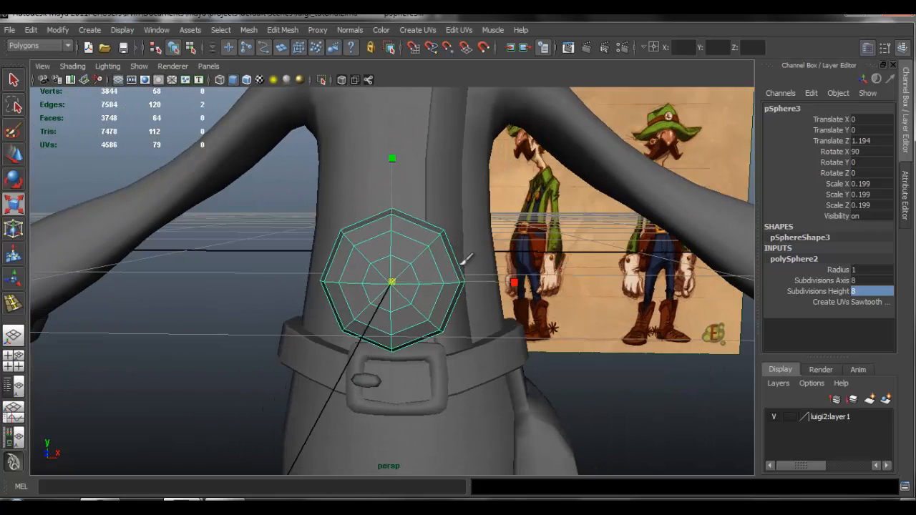
Duplicate the flattened disc and move the copy sideways away from the torso to about X -0.585
key(ctrl+d)
key(w)
middle_drag(480, 279, 412, 254)
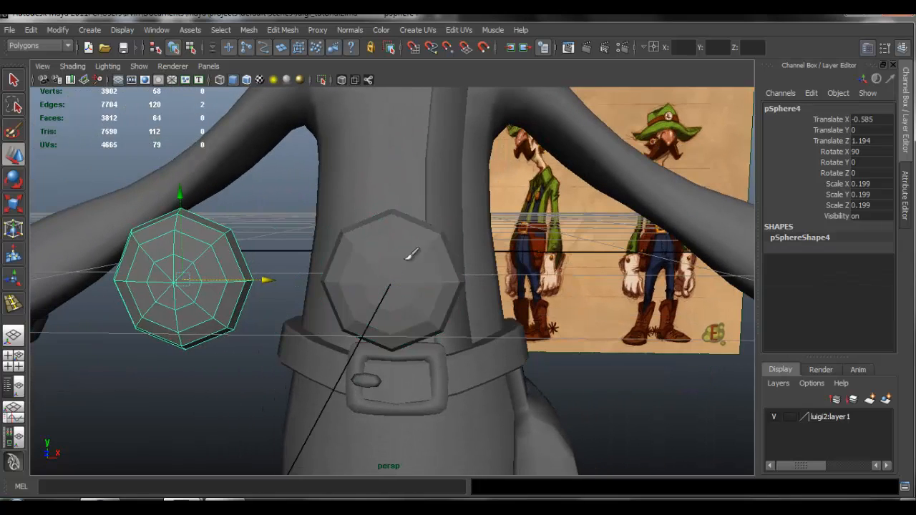
Move the original disc back toward the chest and up, to about Y 0.326 and Z 0.805
click(411, 254)
alt+drag(411, 254, 390, 293)
middle_drag(331, 335, 404, 294)
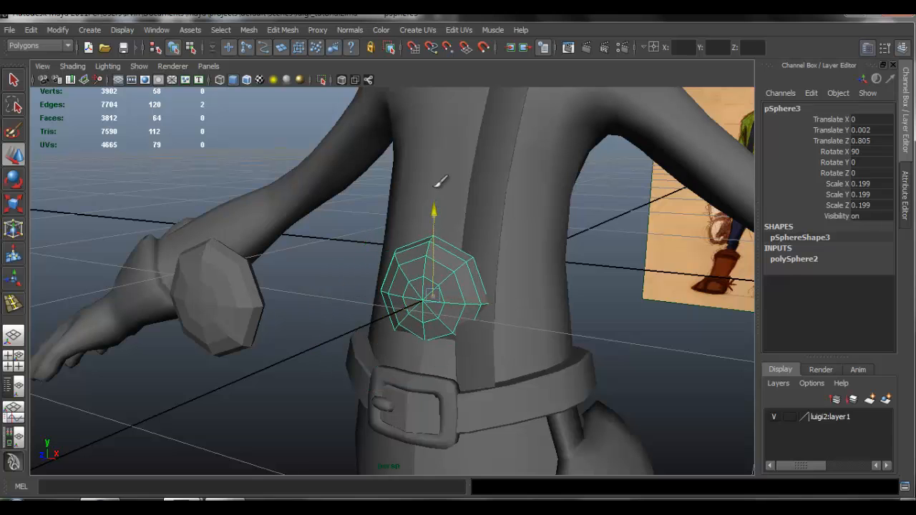
middle_drag(440, 182, 491, 143)
alt+drag(491, 143, 494, 262)
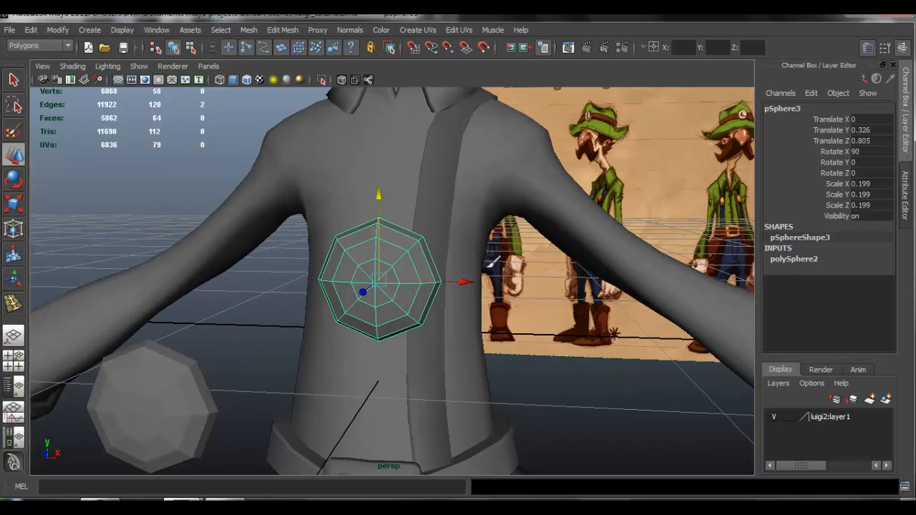
Narrow the chest disc horizontally into an oval and scale it uniformly down to about 0.131
key(r)
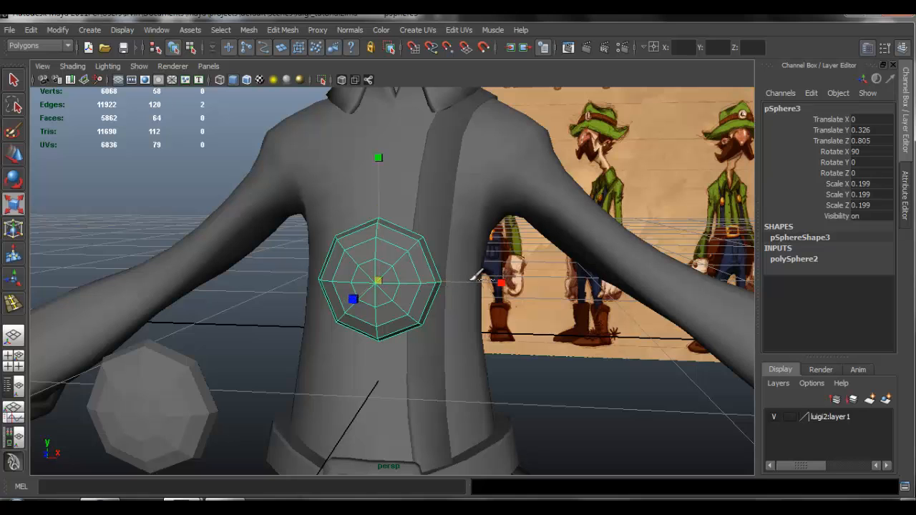
click(476, 277)
key(ctrl+z)
drag(501, 284, 462, 275)
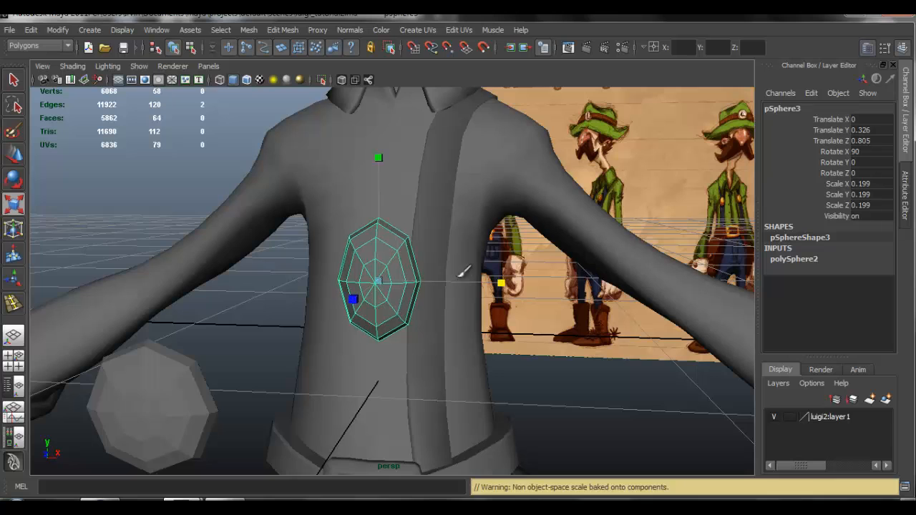
key(w)
alt+drag(466, 266, 440, 291)
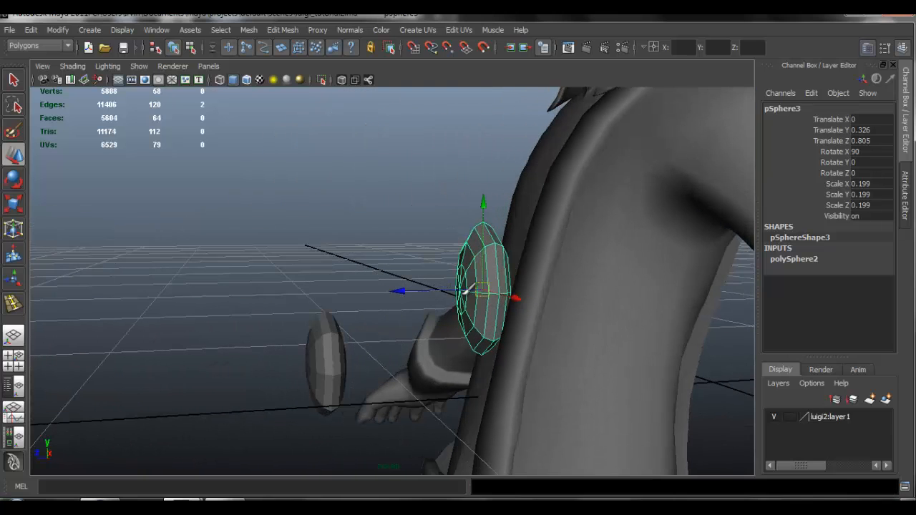
alt+drag(462, 280, 449, 290)
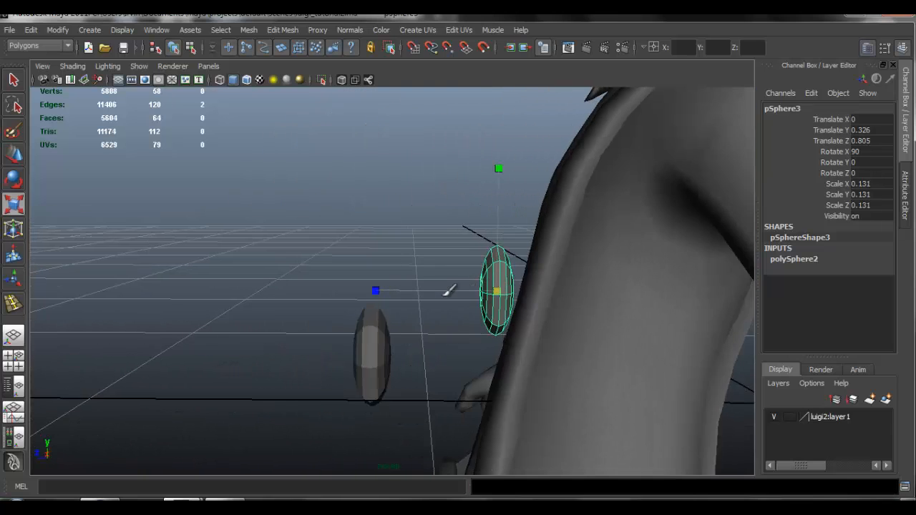
Tilt the oval disc to about 76.571 degrees on X and shift it sideways onto the suspender strap, about X 0.154
key(e)
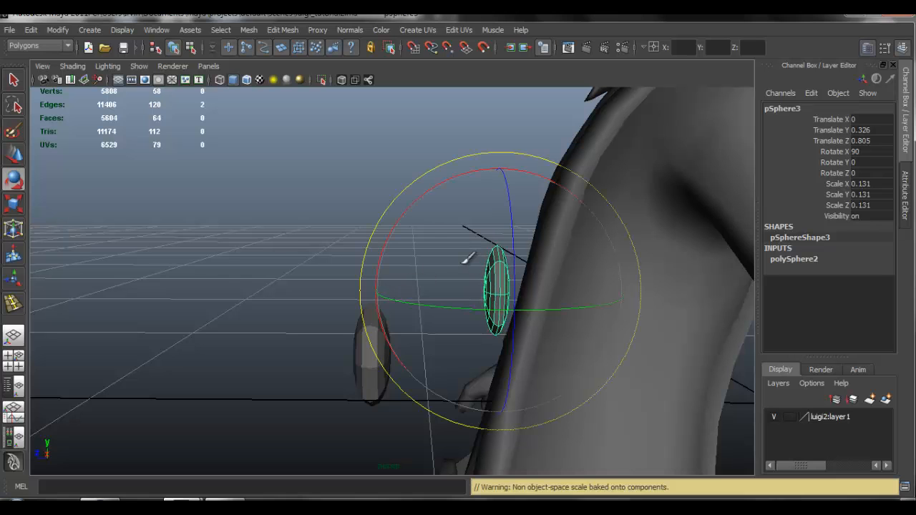
drag(406, 214, 424, 197)
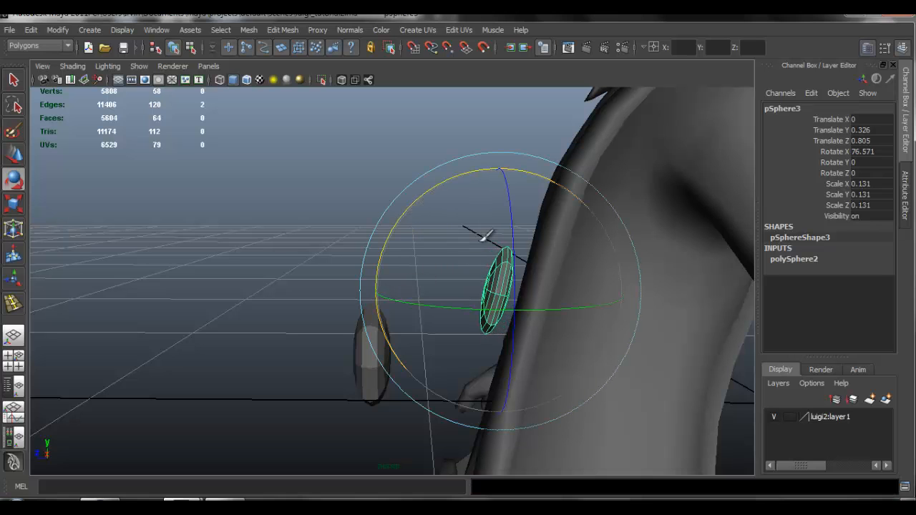
key(w)
alt+drag(485, 236, 474, 270)
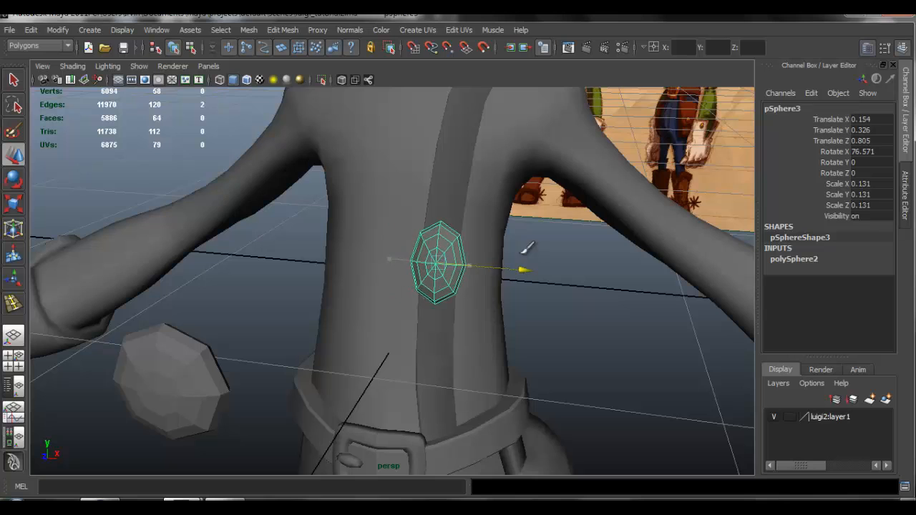
Raise the oval disc along the suspender to about Y 0.605 and push it against the strap at about Z 0.667
alt+drag(527, 248, 499, 304)
drag(432, 299, 456, 192)
alt+drag(490, 264, 379, 252)
drag(380, 290, 306, 280)
Rotate the oval disc to match the strap's slope, to about 70.46 degrees on X and -4.1 degrees on Z
key(e)
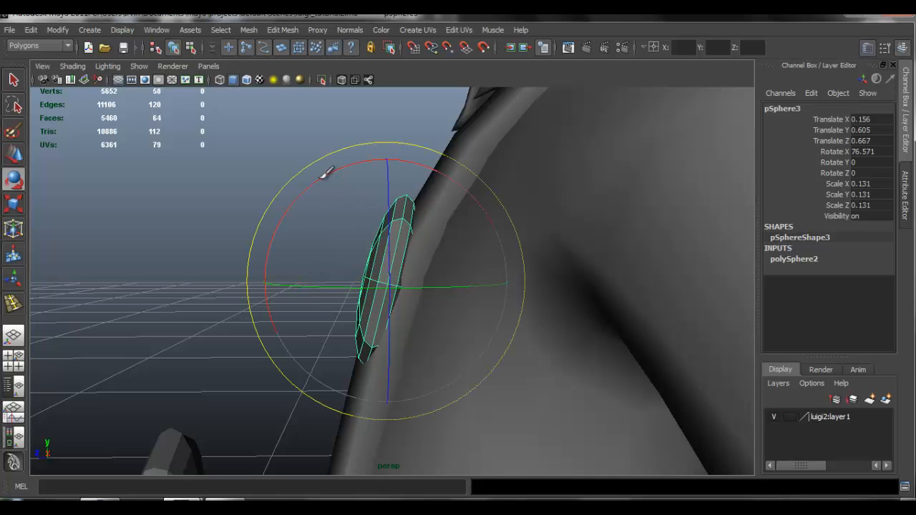
drag(338, 169, 342, 167)
alt+drag(380, 280, 471, 276)
drag(469, 188, 477, 180)
Soften the suspender disc's shading by applying a normal angle of about 143.72
click(350, 30)
click(382, 188)
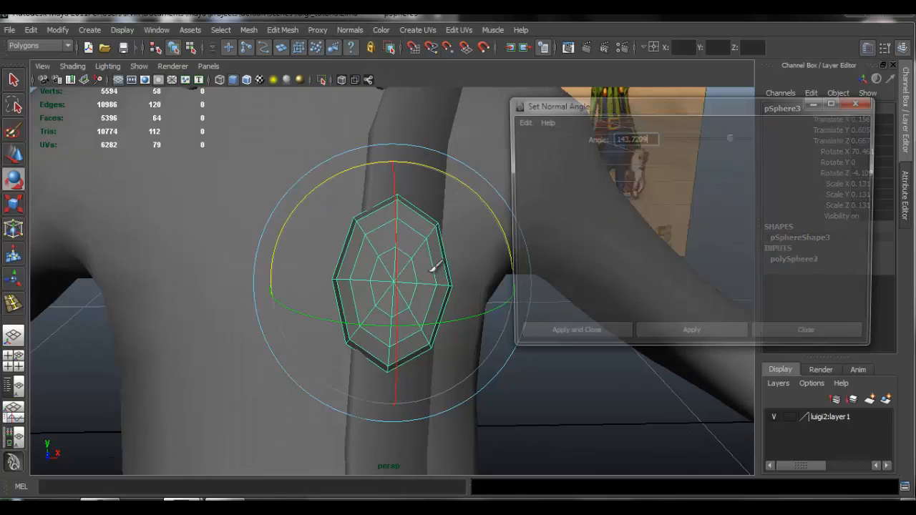
click(556, 337)
click(612, 384)
Move the spare flattened disc onto the front of the hat, to about Y 1.968 and Z 0.834
scroll(387, 313, down, 10)
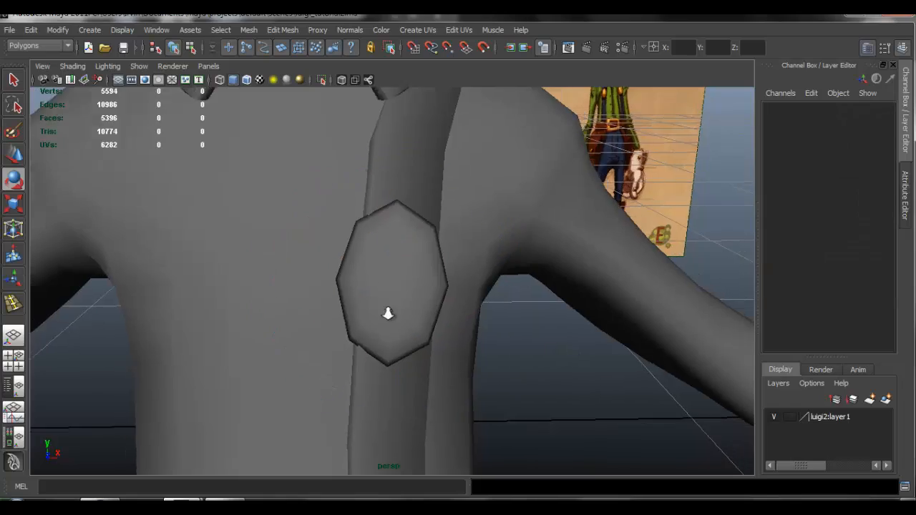
alt+middle_drag(452, 334, 443, 248)
scroll(385, 255, down, 5)
alt+drag(440, 245, 434, 280)
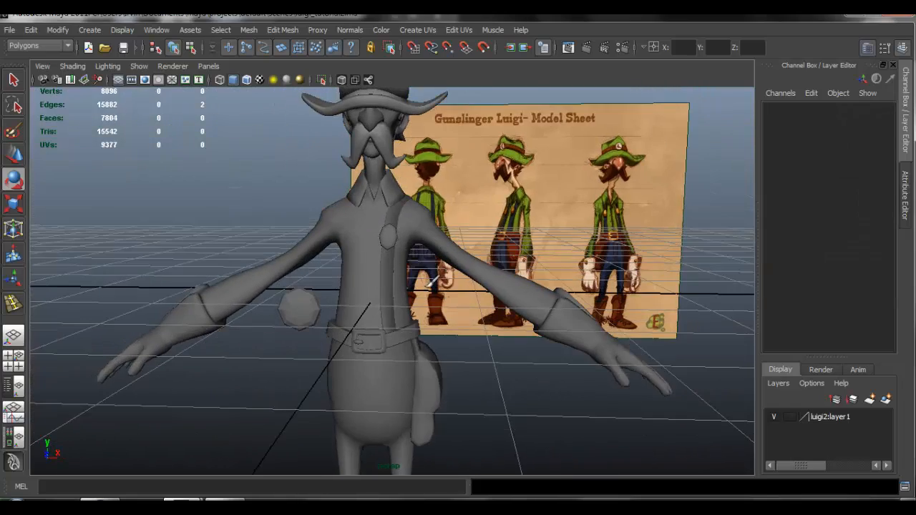
alt+middle_drag(391, 319, 382, 258)
alt+right_drag(382, 258, 406, 277)
alt+drag(406, 276, 394, 282)
alt+middle_drag(426, 216, 434, 323)
alt+drag(304, 319, 352, 58)
click(344, 377)
key(w)
alt+middle_drag(377, 114, 367, 235)
drag(393, 239, 241, 244)
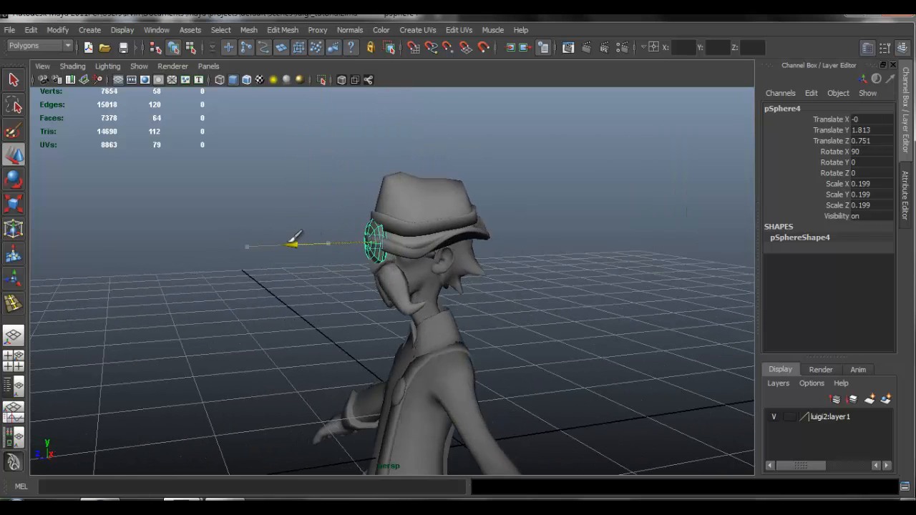
drag(372, 142, 371, 136)
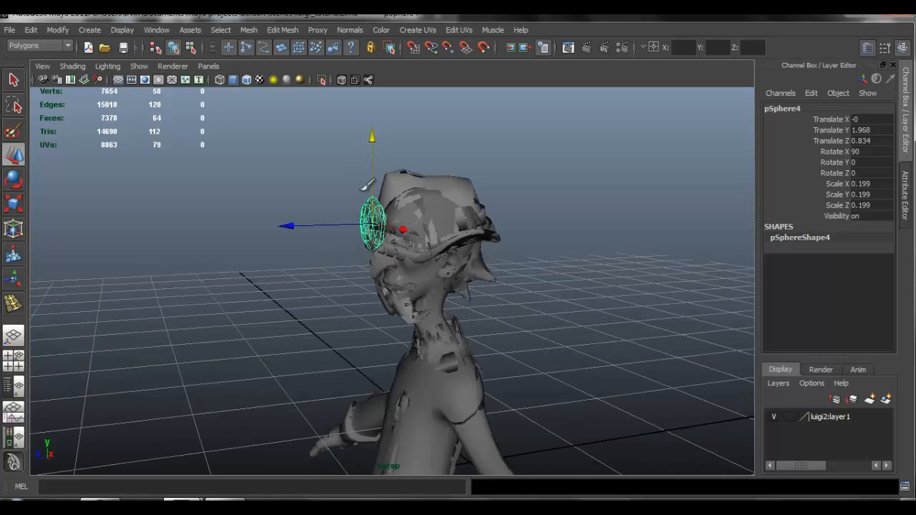
Scale the hat disc uniformly down to about 0.126 and raise it on the hatband to about Y 1.995
key(f)
alt+drag(365, 189, 503, 256)
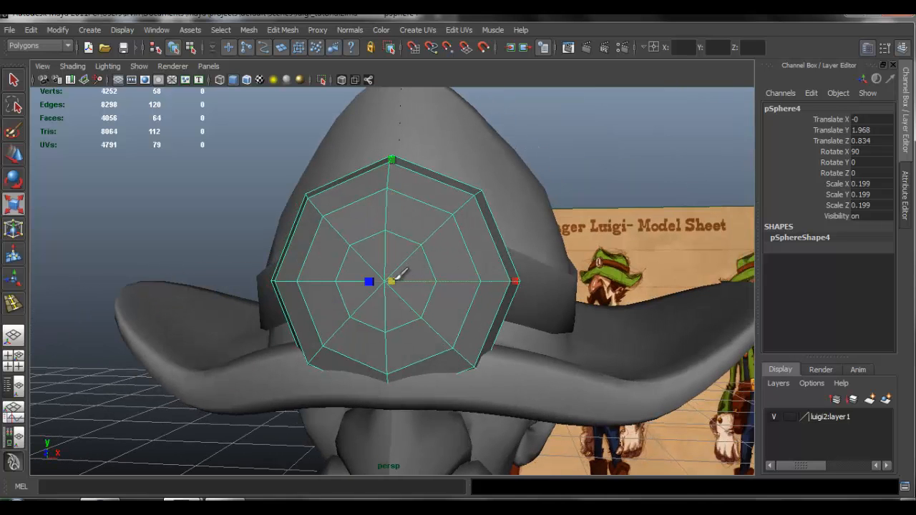
drag(397, 279, 335, 264)
alt+drag(444, 244, 428, 224)
mouse_move(395, 192)
mouse_down()
mouse_move(396, 172)
mouse_move(396, 179)
mouse_up()
alt+middle_drag(421, 222, 405, 192)
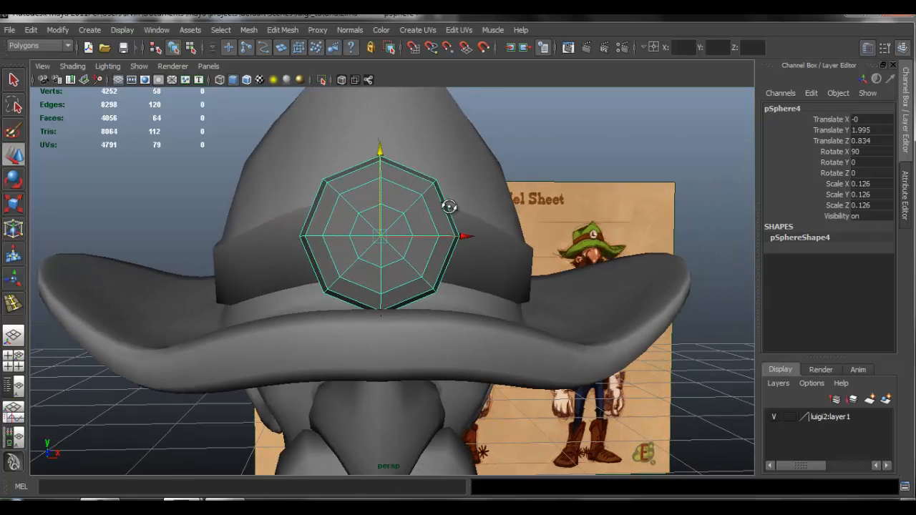
Flatten the hat disc slightly from front to back and push it against the hatband to about Z 0.824
alt+drag(448, 206, 337, 224)
key(r)
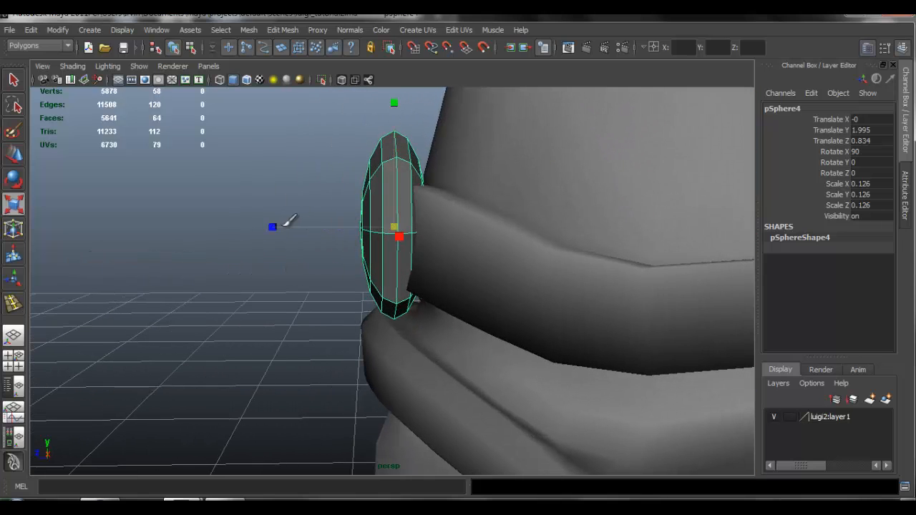
click(287, 226)
key(ctrl+z)
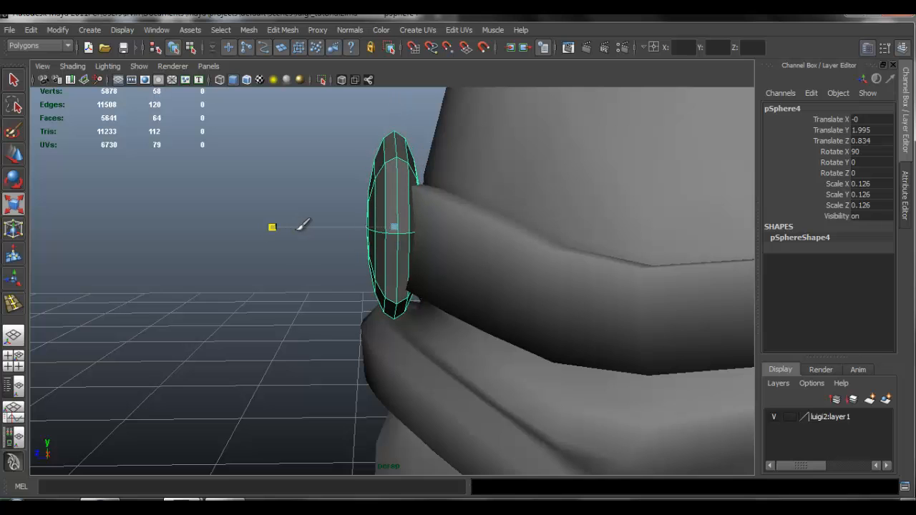
key(w)
drag(310, 226, 320, 225)
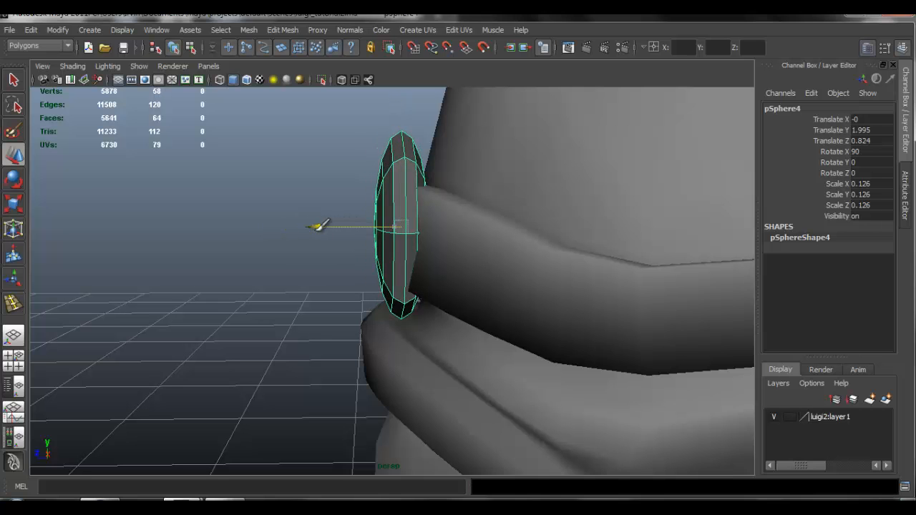
click(318, 302)
Select the block of faces on the back of the trousers that outlines the rear pocket
alt+right_drag(224, 256, 107, 256)
alt+drag(322, 255, 495, 256)
alt+middle_drag(495, 256, 480, 100)
alt+drag(458, 215, 136, 219)
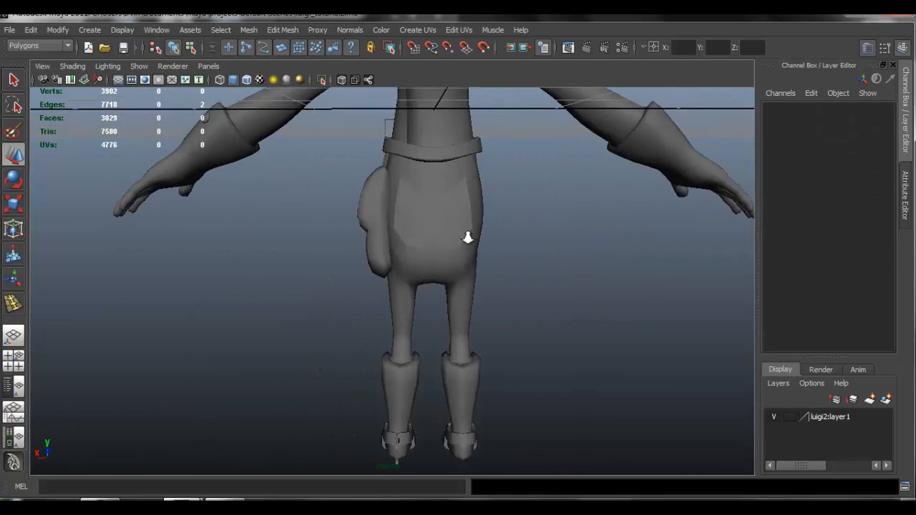
alt+right_drag(467, 238, 462, 264)
alt+middle_drag(462, 264, 467, 350)
click(472, 253)
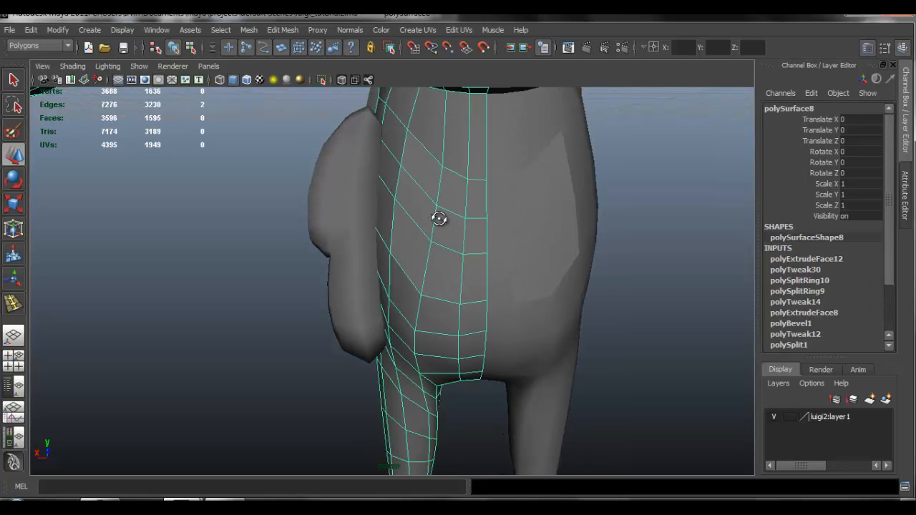
alt+drag(440, 219, 444, 193)
right_drag(440, 191, 439, 217)
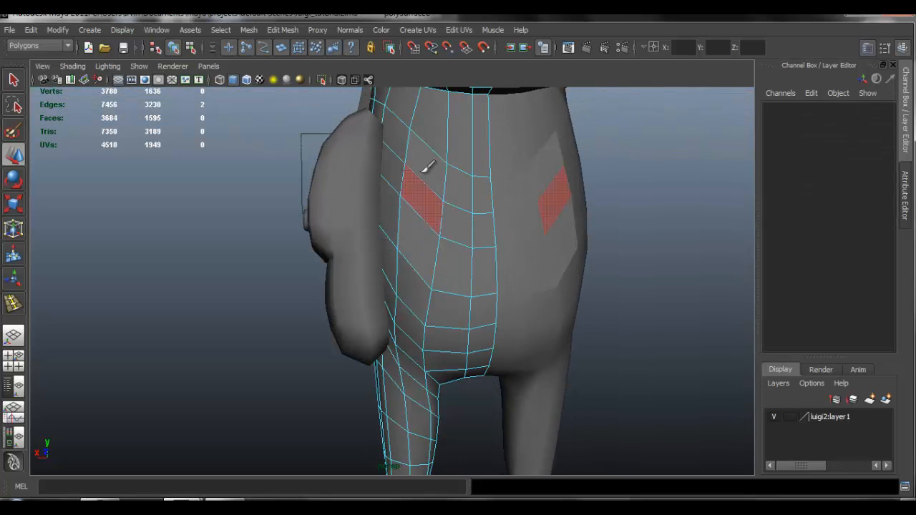
mouse_move(422, 165)
mouse_down()
mouse_move(425, 248)
mouse_move(456, 190)
mouse_move(423, 235)
mouse_move(385, 204)
mouse_up()
Try to extrude the selected rear pocket faces outward by about 0.064
click(290, 33)
click(297, 62)
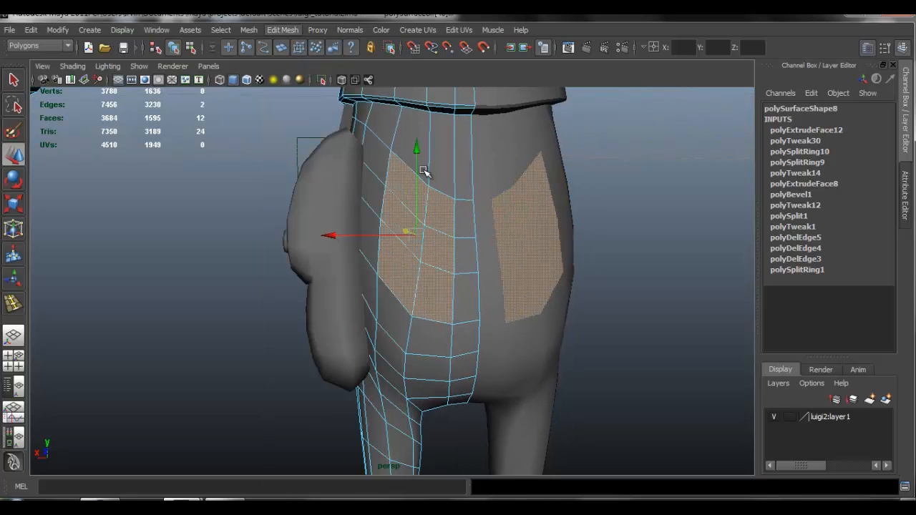
click(354, 250)
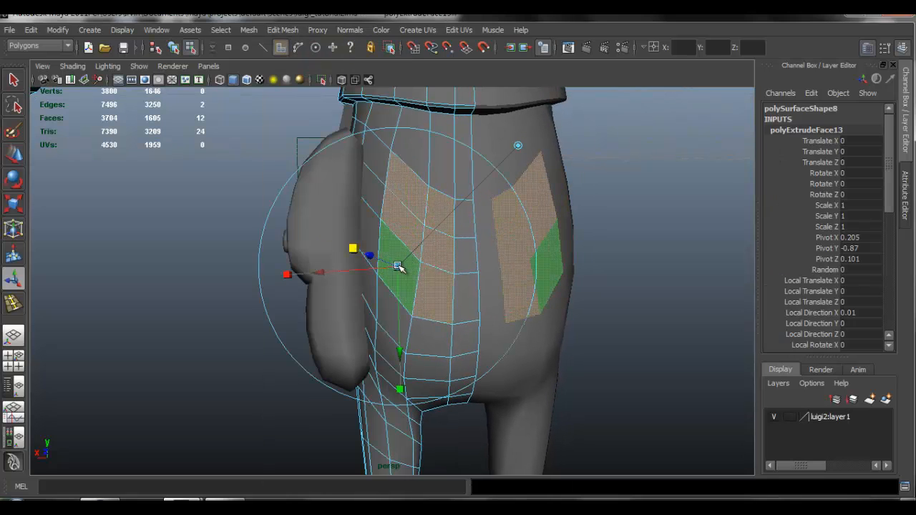
drag(398, 267, 502, 266)
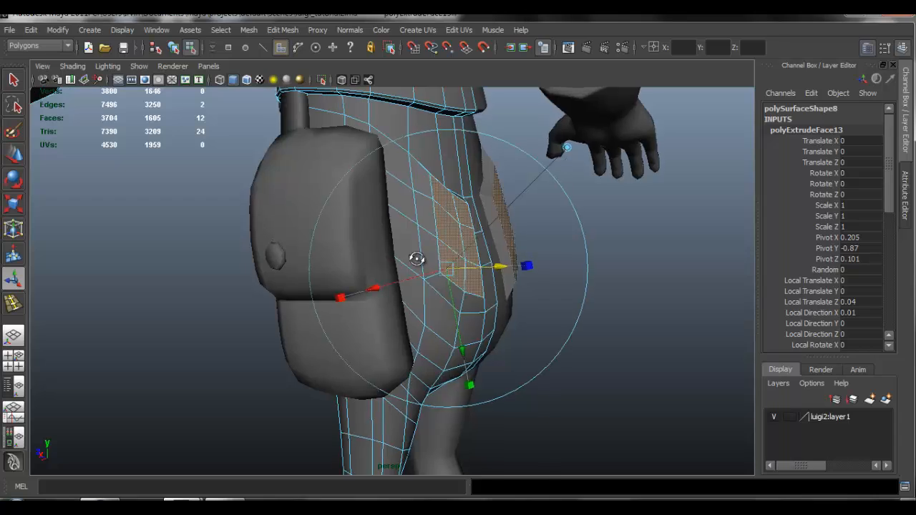
alt+drag(419, 258, 420, 283)
key(q)
scroll(431, 276, up, 2)
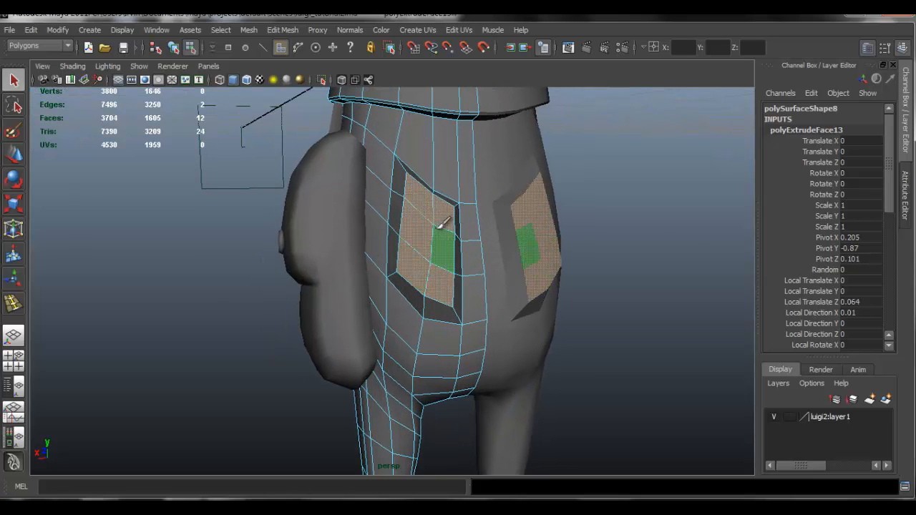
Try to reshape the rear pocket's outline by moving the edges along its bottom
right_drag(435, 240, 435, 202)
alt+drag(420, 278, 399, 277)
click(396, 270)
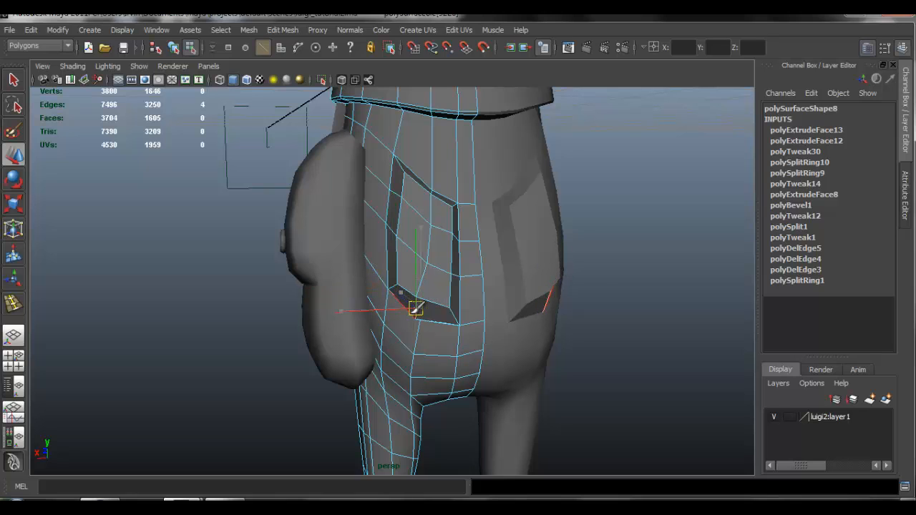
alt+drag(416, 308, 448, 300)
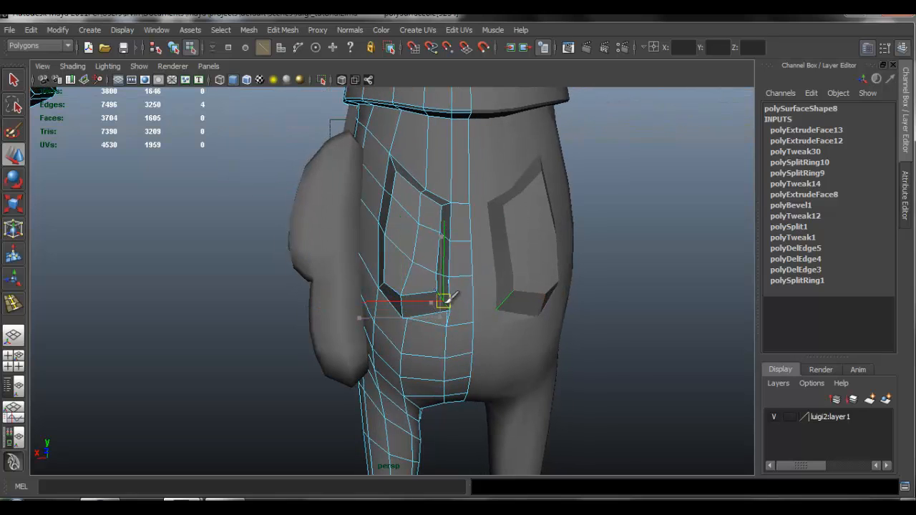
alt+middle_drag(460, 281, 456, 246)
alt+right_drag(455, 246, 495, 273)
alt+drag(494, 273, 507, 260)
Undo the rear pocket's edge adjustments and its extrusion
key(ctrl+z)
key(ctrl+z)
key(ctrl+z)
key(ctrl+z)
key(ctrl+z)
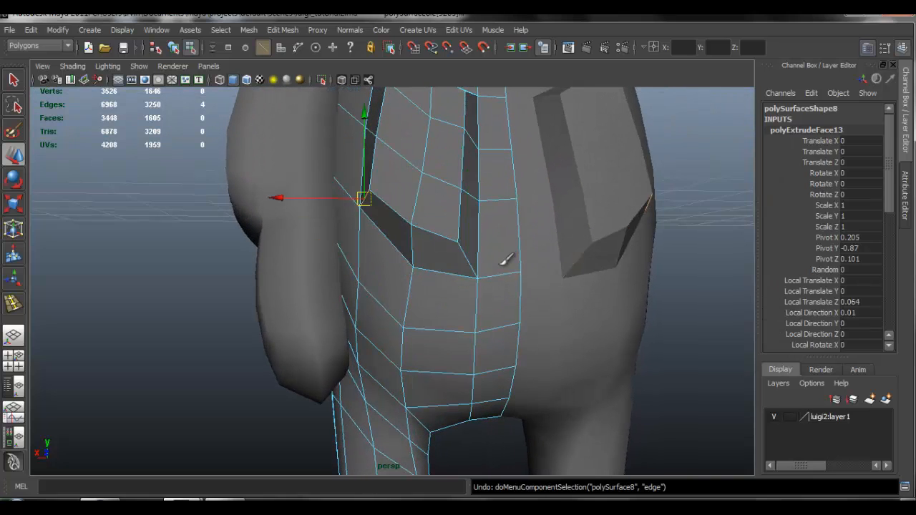
key(ctrl+z)
key(ctrl+z)
key(ctrl+z)
key(ctrl+z)
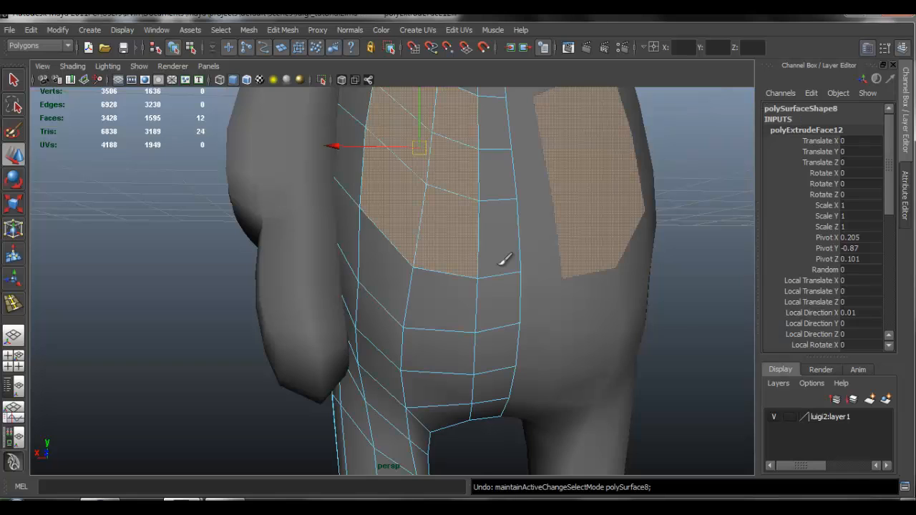
Extrude the selected rear pocket faces outward by about 0.047
alt+middle_drag(464, 272, 460, 306)
alt+right_drag(460, 307, 405, 197)
mouse_move(398, 185)
mouse_down()
mouse_move(399, 247)
mouse_move(433, 198)
mouse_up()
click(283, 29)
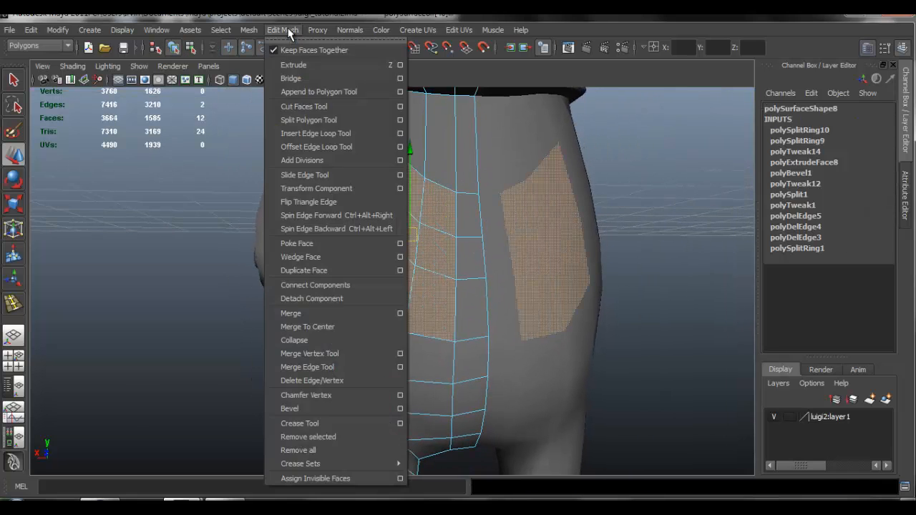
click(300, 63)
drag(336, 238, 448, 230)
key(q)
Move the rear pocket's lower corner edges to even out and square off its bottom
right_drag(448, 231, 437, 204)
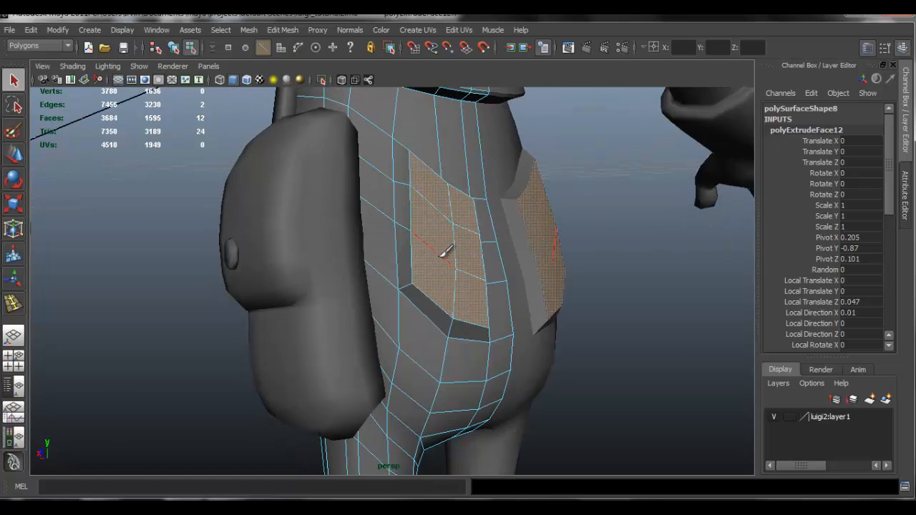
double_click(473, 271)
key(w)
alt+drag(494, 264, 455, 294)
double_click(351, 203)
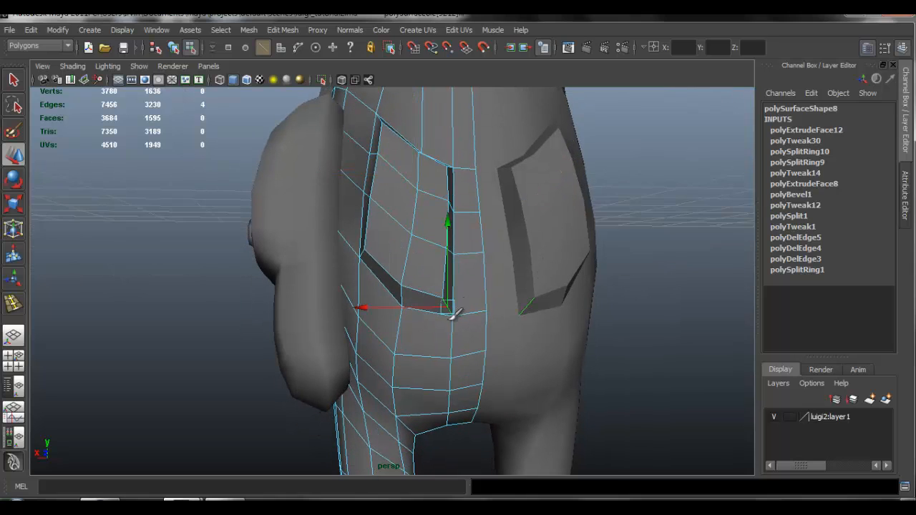
middle_drag(464, 292, 463, 285)
alt+drag(416, 289, 421, 282)
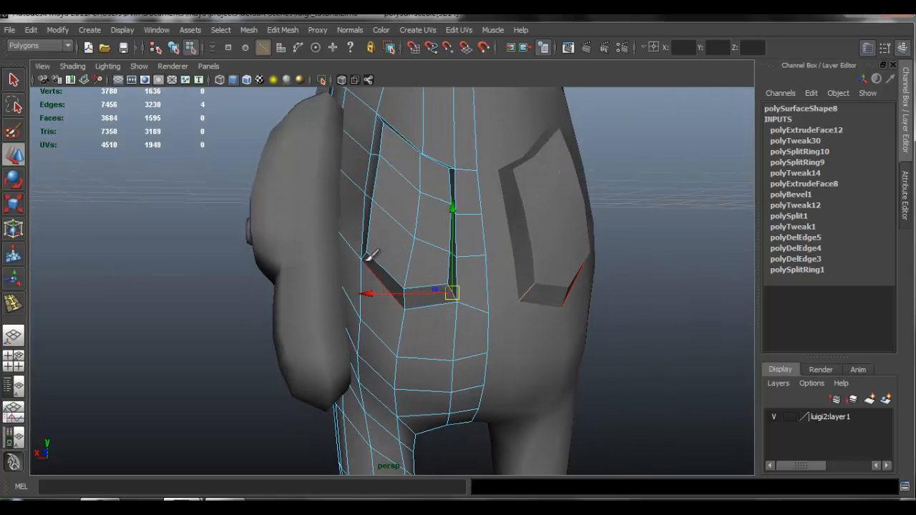
drag(364, 258, 366, 278)
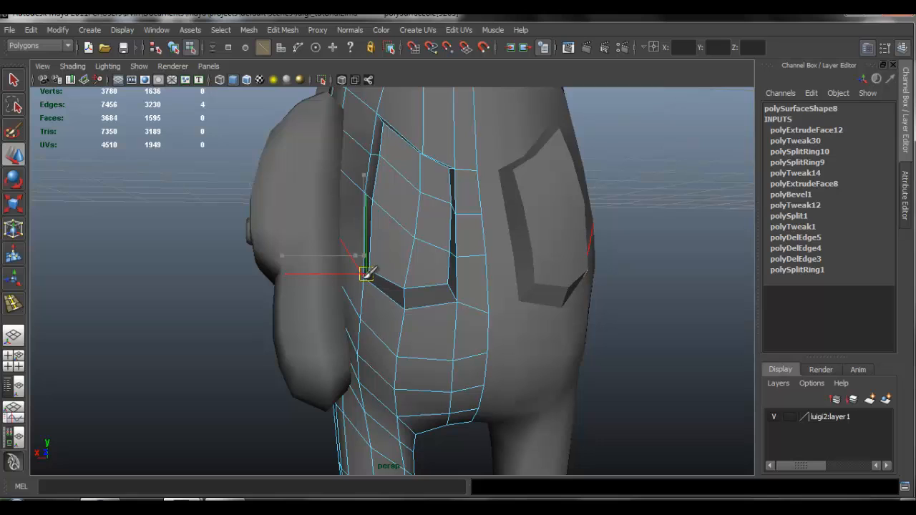
Adjust the edges along the rear pocket's outer side and lower its top outer corner
alt+drag(373, 224, 378, 174)
click(379, 201)
click(372, 206)
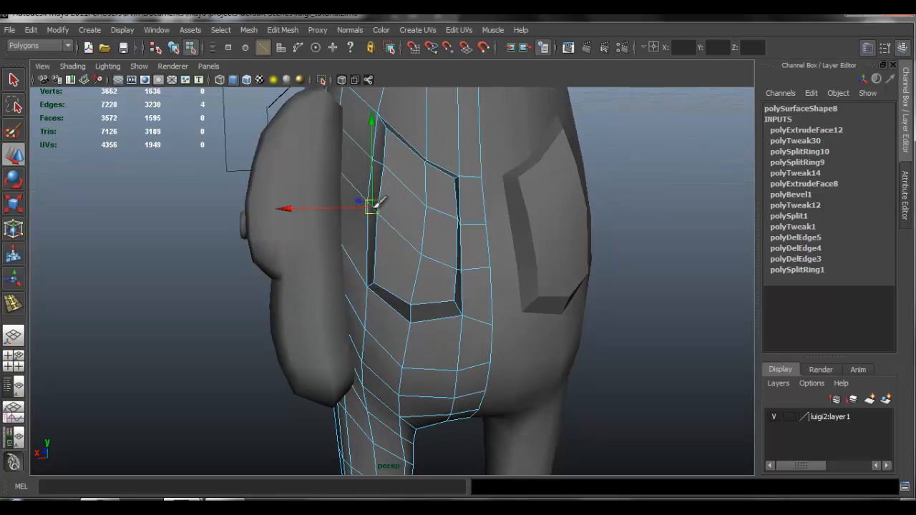
alt+drag(445, 222, 449, 226)
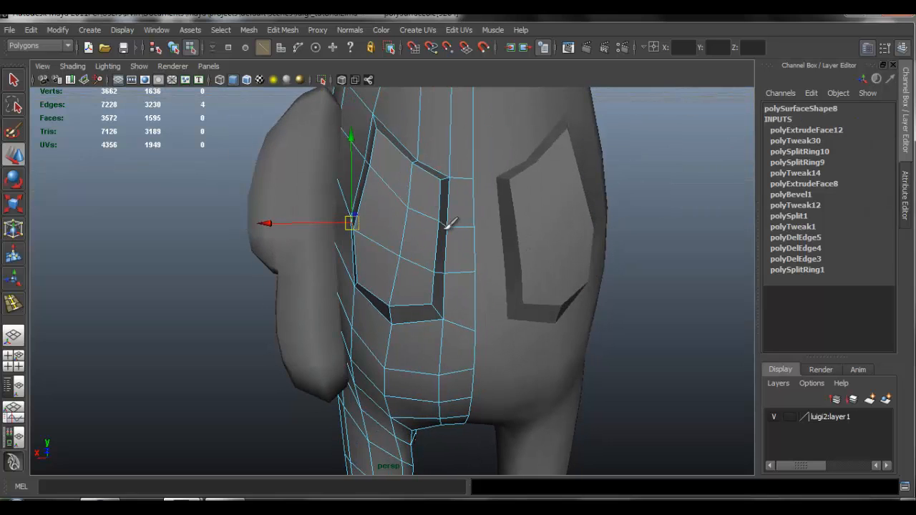
alt+drag(392, 158, 394, 182)
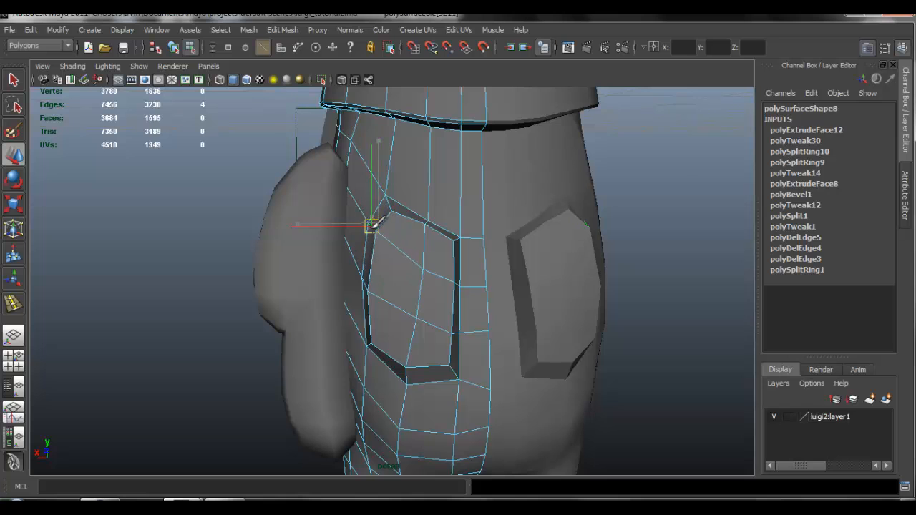
Delete the mirrored halves on the character's right side, including the shirt with its arm and the hat
alt+drag(524, 252, 392, 248)
alt+right_drag(392, 248, 308, 250)
alt+drag(308, 250, 390, 254)
alt+right_drag(390, 255, 534, 255)
alt+drag(497, 255, 497, 249)
alt+right_drag(452, 245, 537, 266)
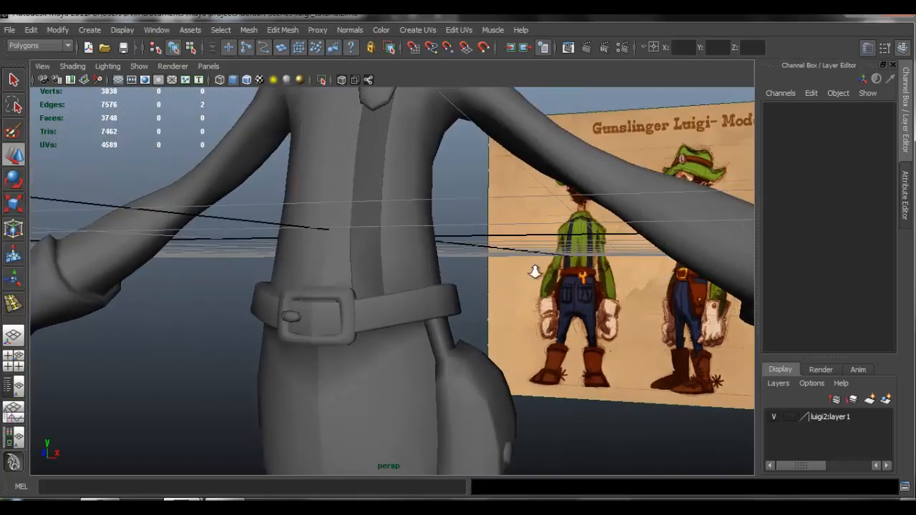
alt+drag(537, 266, 370, 205)
click(371, 205)
alt+right_drag(371, 205, 381, 202)
alt+drag(381, 202, 418, 193)
key(Delete)
alt+middle_drag(415, 239, 408, 309)
alt+drag(370, 268, 373, 213)
click(373, 213)
key(Delete)
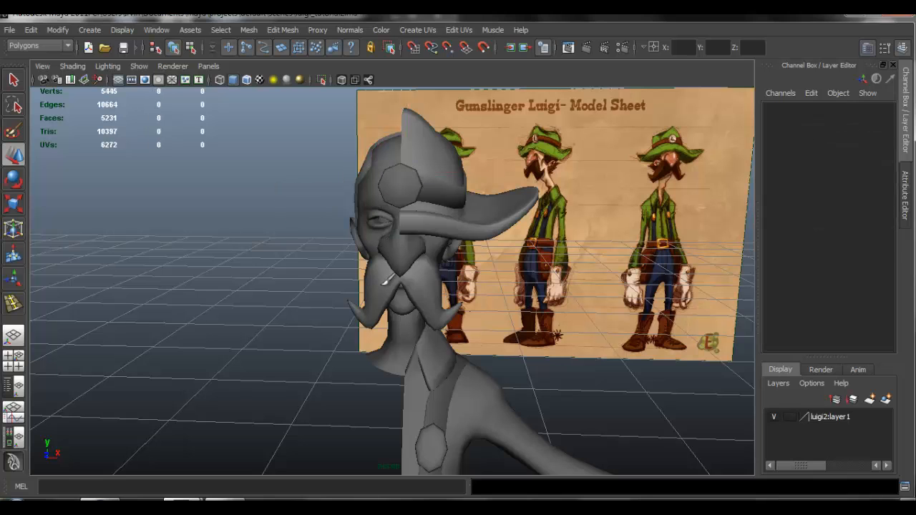
click(389, 286)
key(Delete)
key(ctrl+z)
Delete the mirrored half of the head on the character's right side
scroll(388, 295, up, 5)
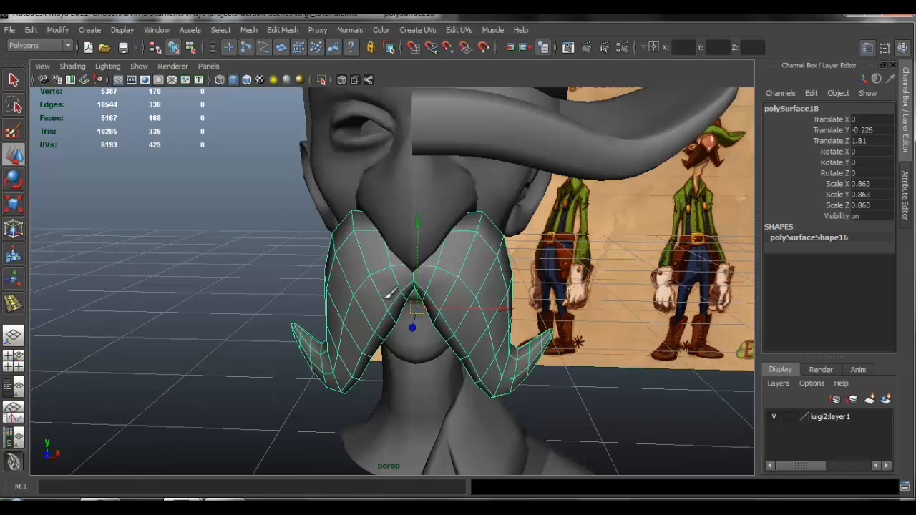
click(363, 185)
key(Delete)
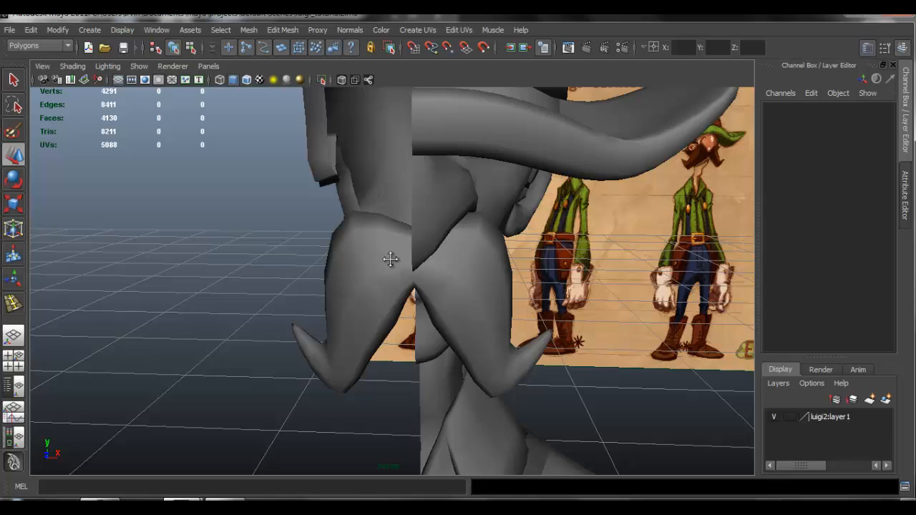
Delete the faces at the centre of the moustache that join its two halves
alt+drag(390, 259, 393, 166)
click(389, 213)
right_click(392, 166)
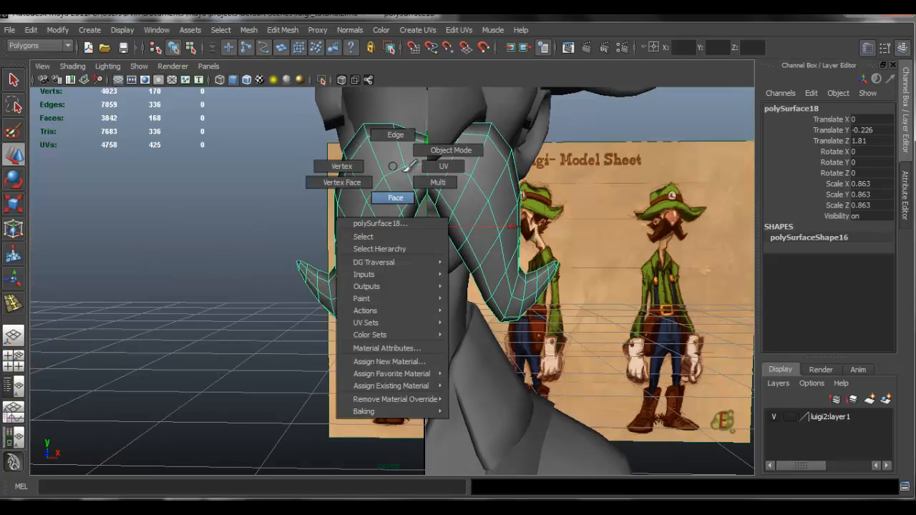
click(395, 198)
click(418, 170)
key(Delete)
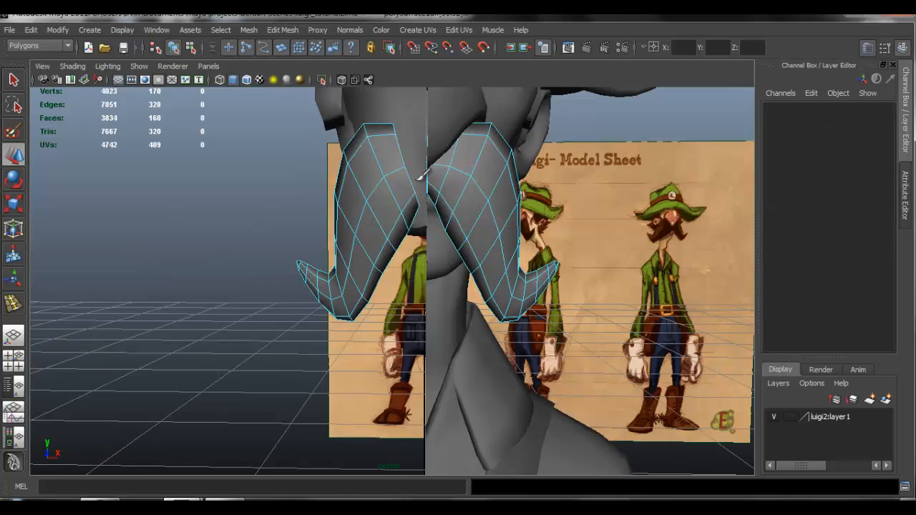
Delete the moustache half on the character's right side and return to object selection with nothing selected
double_click(386, 186)
key(Delete)
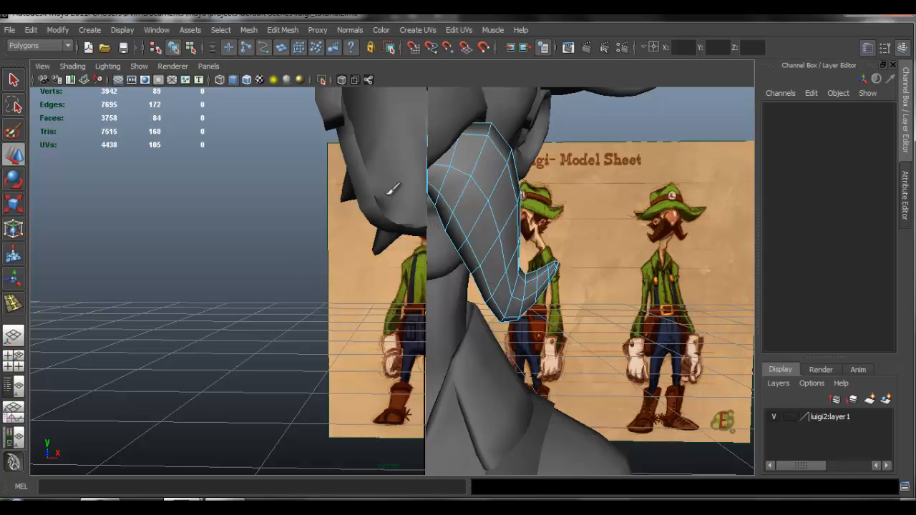
alt+drag(386, 188, 408, 184)
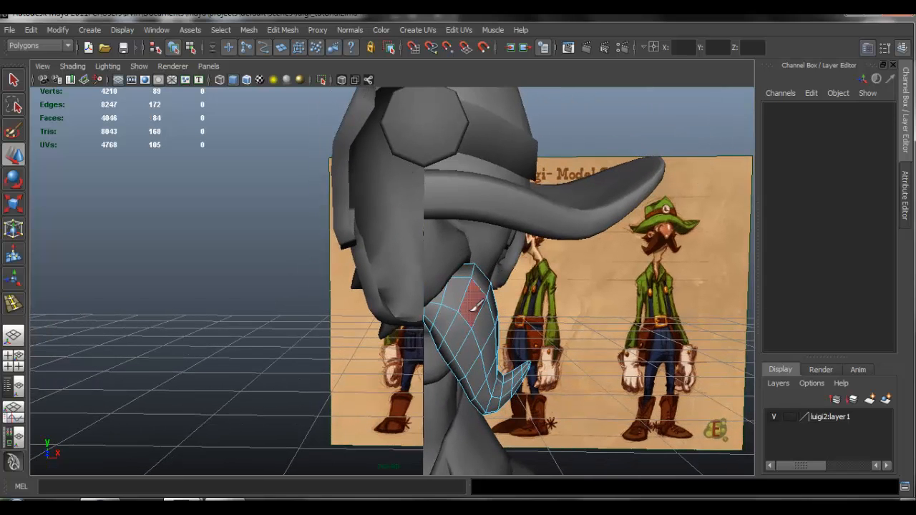
right_drag(472, 308, 528, 252)
click(381, 206)
alt+drag(383, 196, 625, 213)
click(625, 213)
Delete the half of the belt buckle frame on the character's right side
alt+drag(573, 185, 484, 242)
mouse_move(485, 318)
alt+middle_down()
mouse_move(463, 229)
mouse_move(459, 100)
alt+middle_up()
alt+middle_drag(472, 351, 462, 129)
alt+middle_drag(466, 381, 451, 158)
scroll(446, 322, down, 2)
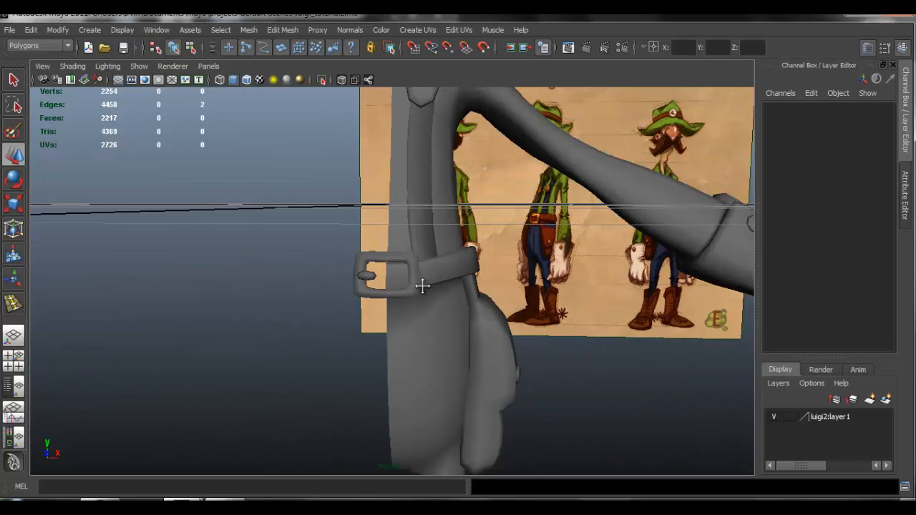
scroll(422, 284, up, 4)
click(369, 236)
key(Delete)
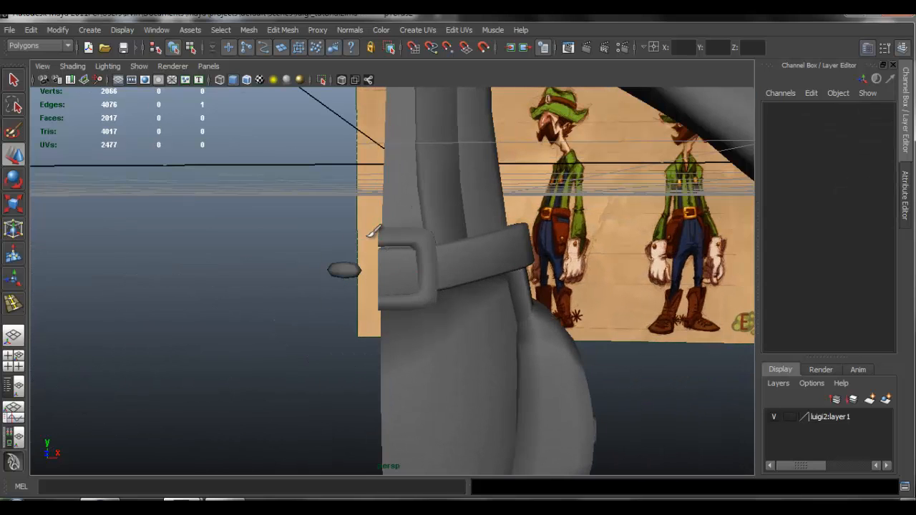
Combine all the character's half pieces into one mesh, leaving out the hat disc and the belt buckle prong
scroll(422, 308, down, 5)
alt+drag(428, 312, 411, 208)
scroll(412, 205, up, 2)
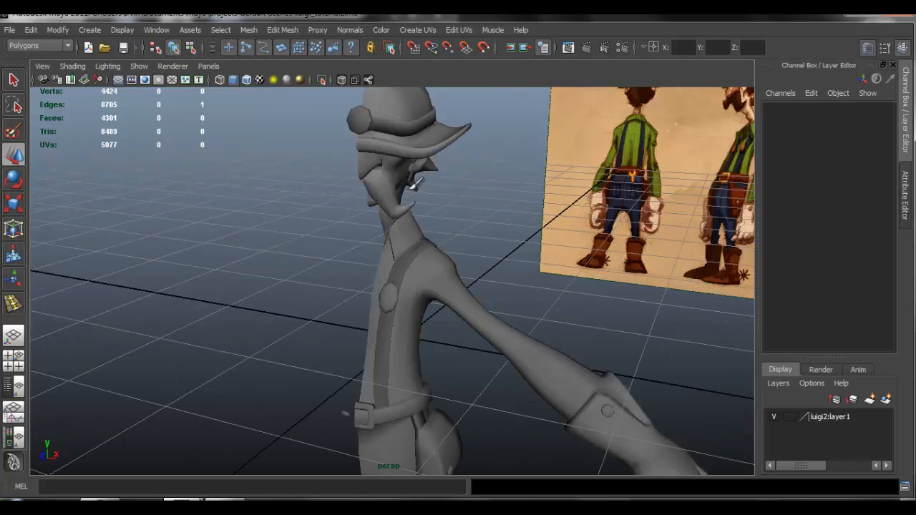
alt+drag(418, 158, 378, 149)
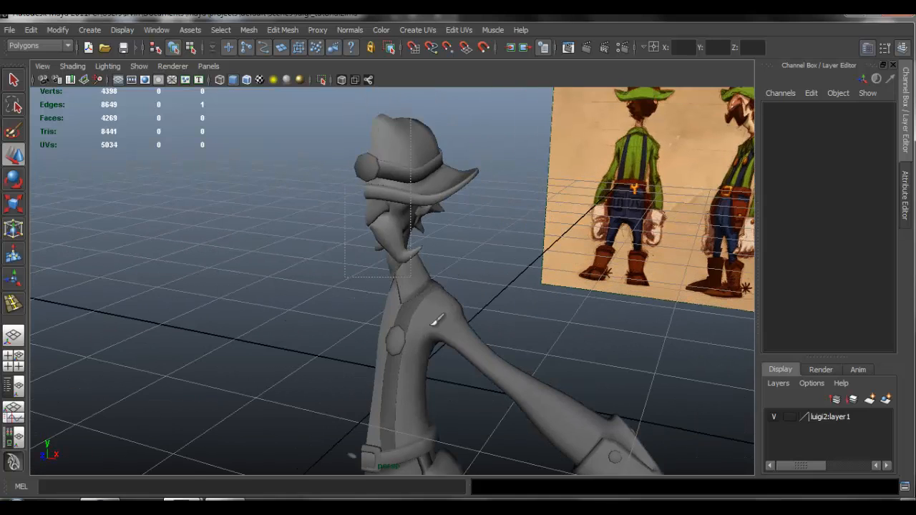
drag(541, 435, 536, 437)
alt+drag(510, 395, 310, 157)
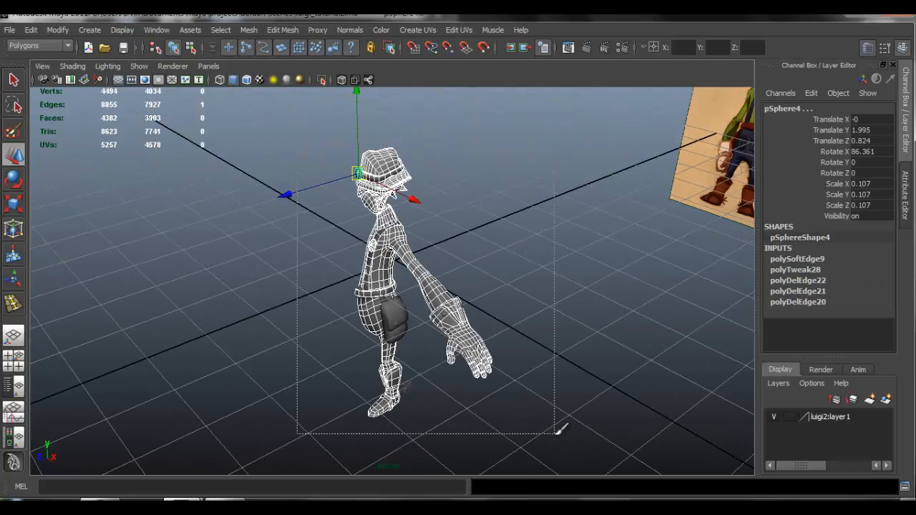
drag(561, 428, 557, 429)
scroll(293, 301, up, 5)
alt+drag(293, 301, 303, 310)
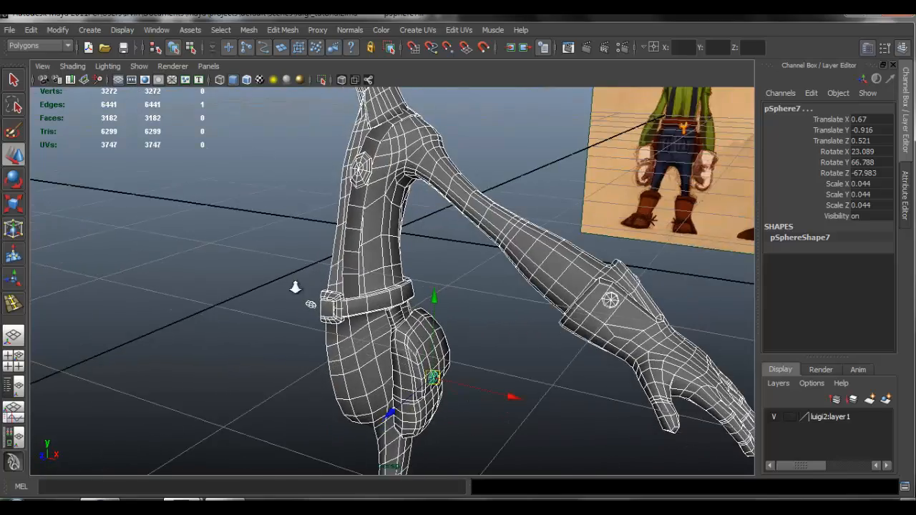
scroll(215, 331, up, 5)
alt+drag(397, 185, 389, 212)
scroll(340, 132, down, 5)
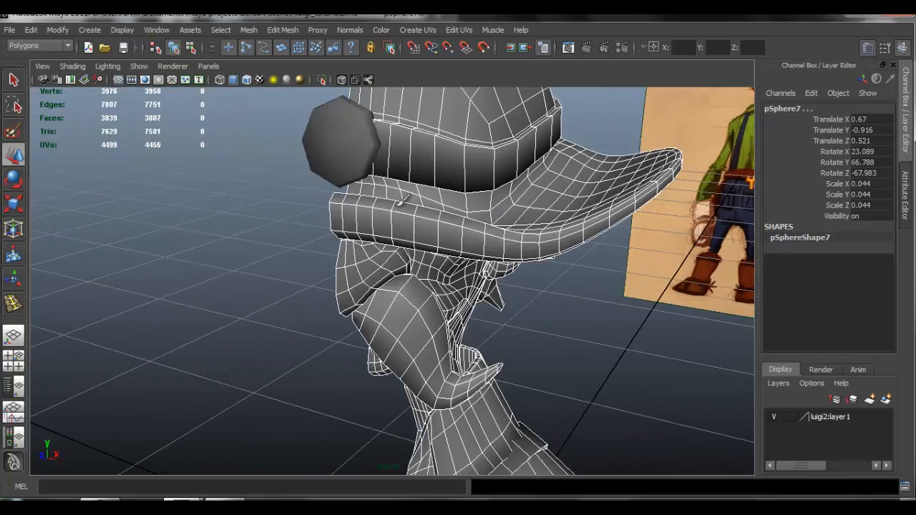
alt+drag(223, 253, 315, 315)
click(252, 30)
click(258, 49)
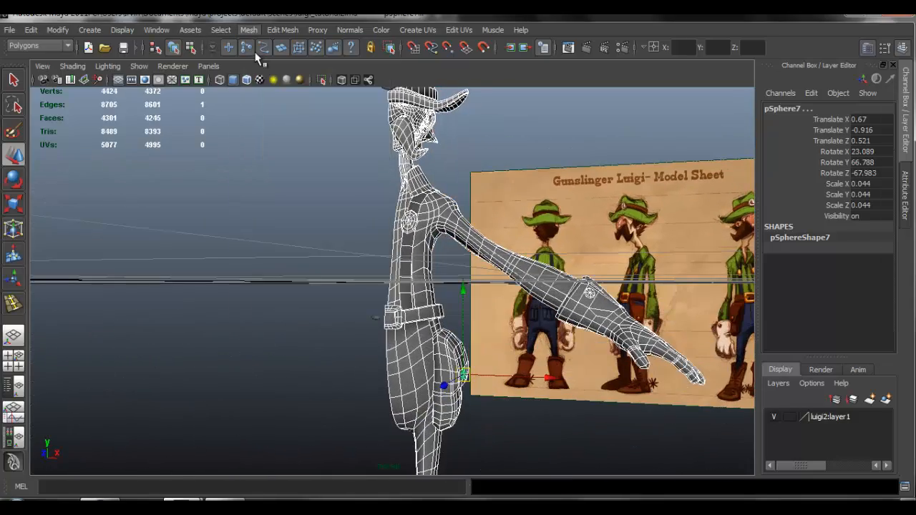
alt+drag(470, 264, 342, 131)
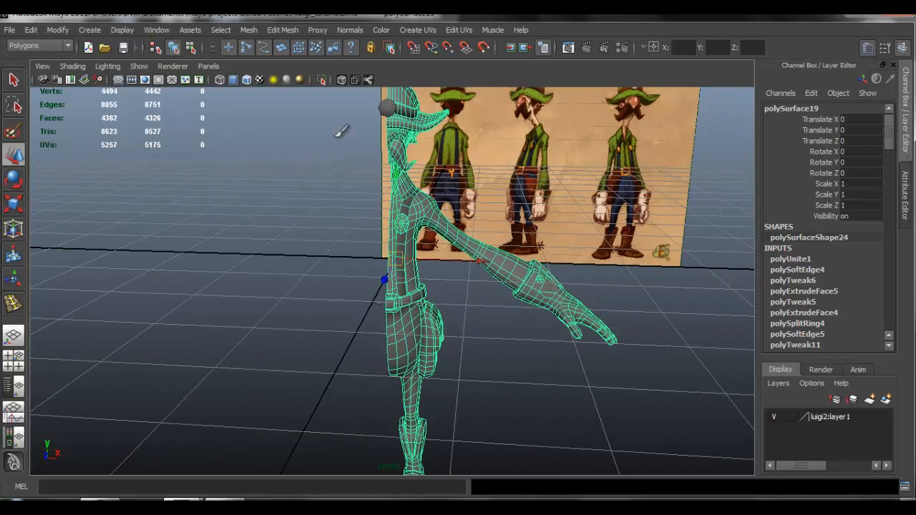
Mirror the combined half across -X, merging it with the original and merging the vertices
click(247, 30)
click(385, 314)
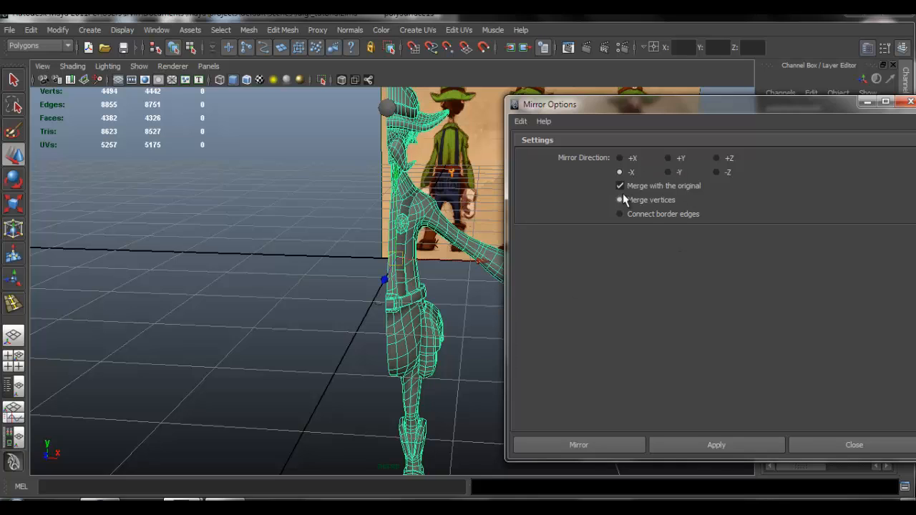
click(694, 440)
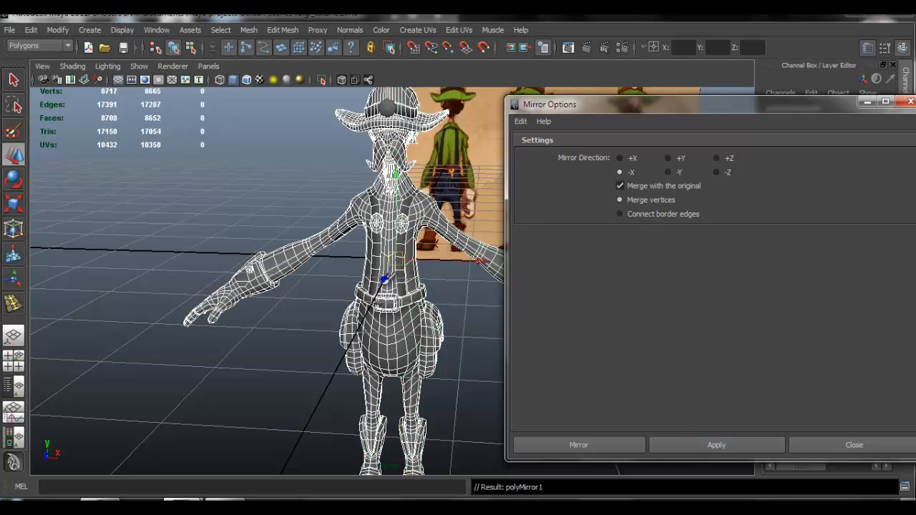
Clear the selection and examine the mirrored character's head, moustache, collar and full figure against the model sheet
alt+middle_drag(490, 187, 453, 306)
scroll(453, 306, up, 6)
alt+drag(373, 276, 378, 255)
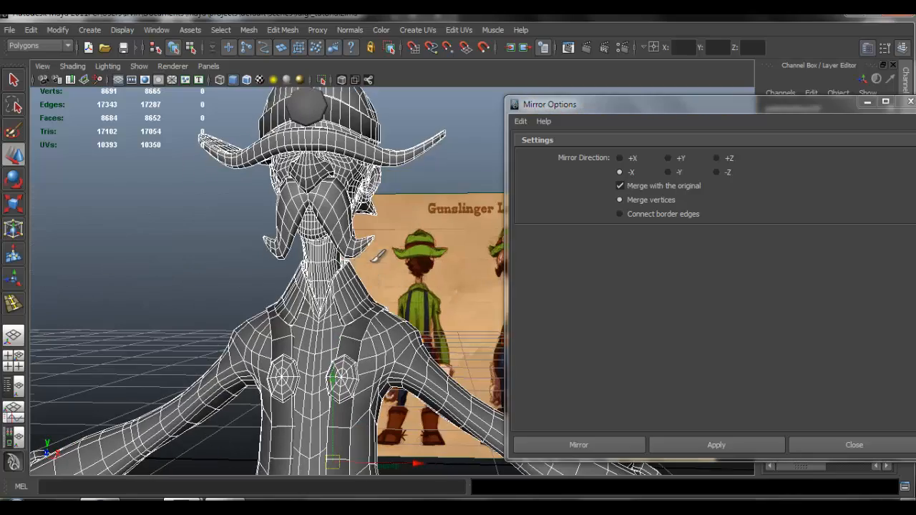
alt+middle_drag(317, 249, 348, 276)
click(282, 278)
scroll(283, 277, down, 6)
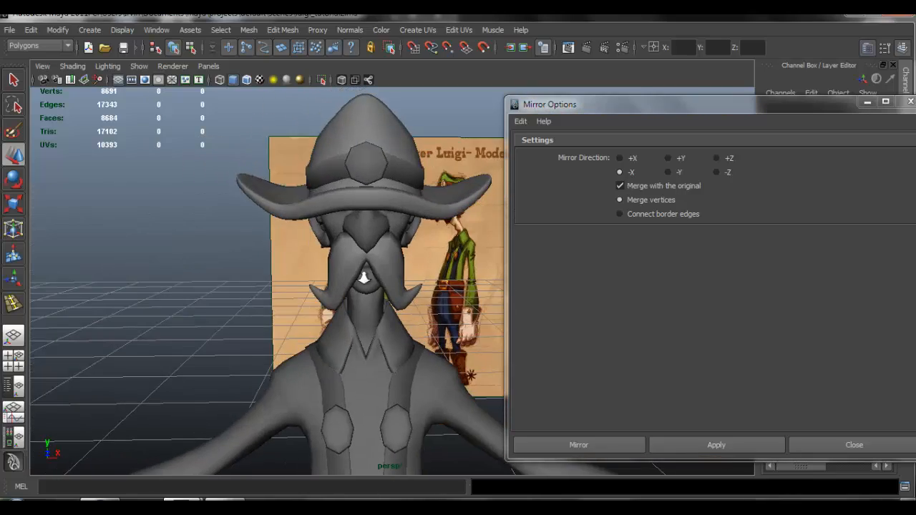
alt+drag(364, 327, 345, 302)
click(370, 226)
click(433, 302)
alt+right_drag(345, 302, 544, 308)
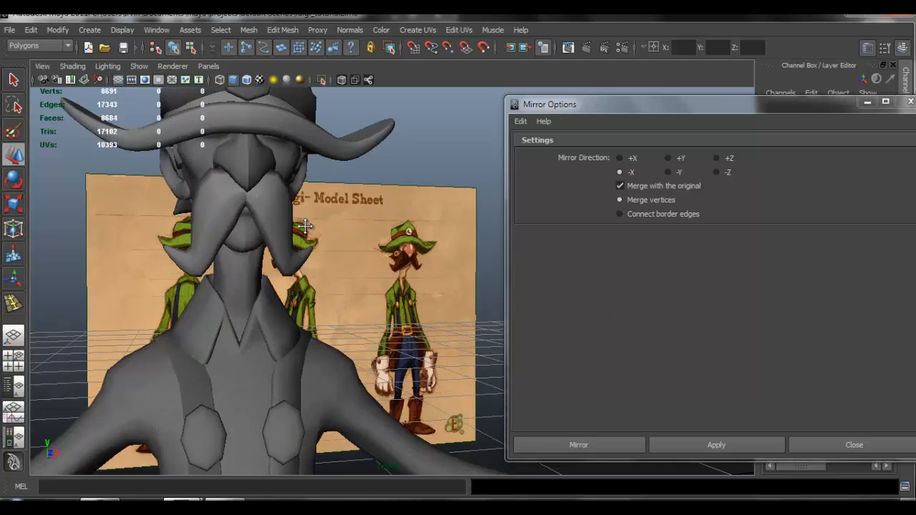
alt+drag(544, 308, 306, 243)
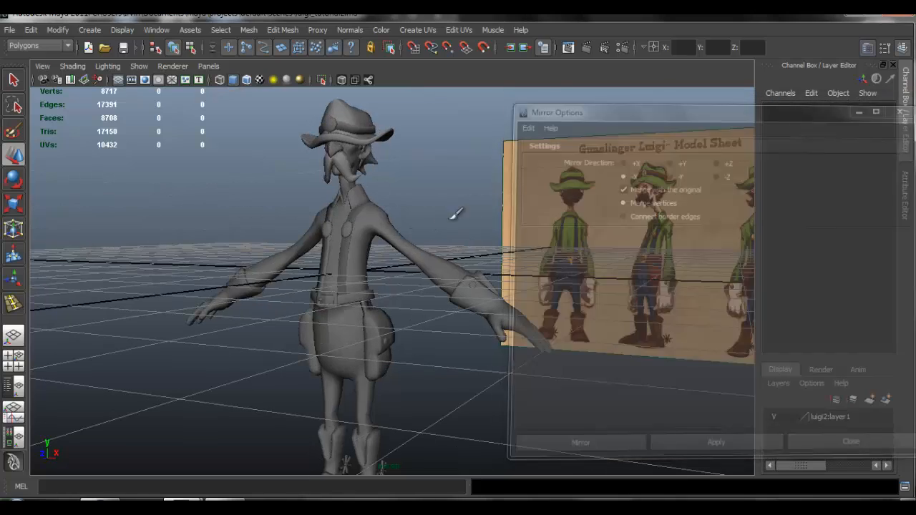
alt+drag(401, 243, 429, 240)
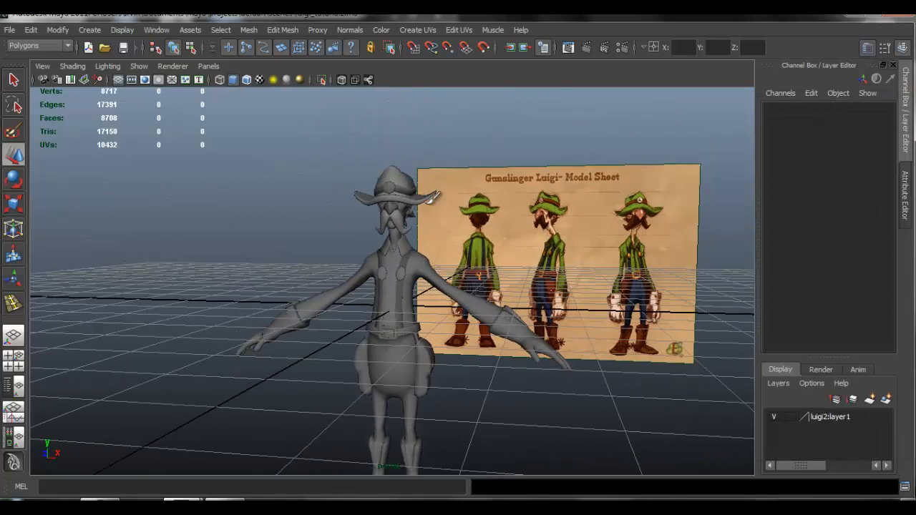
alt+right_drag(430, 239, 473, 236)
click(372, 236)
click(427, 244)
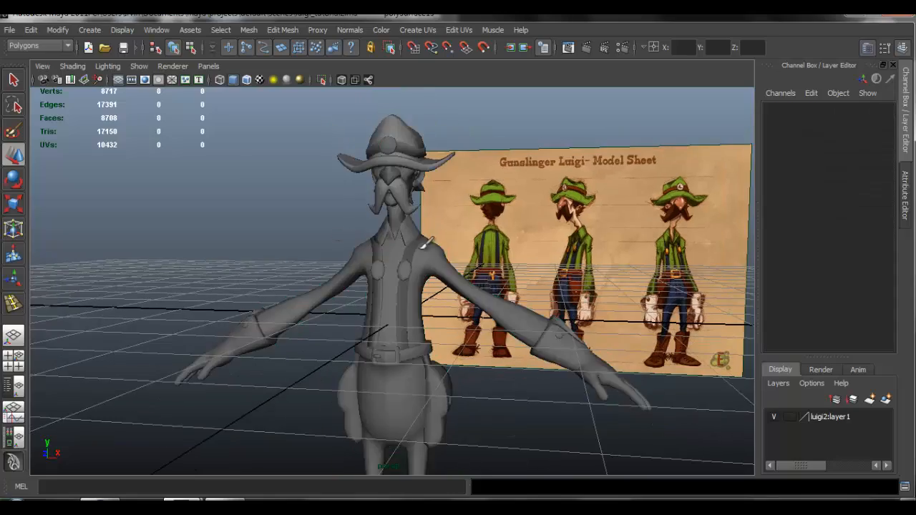